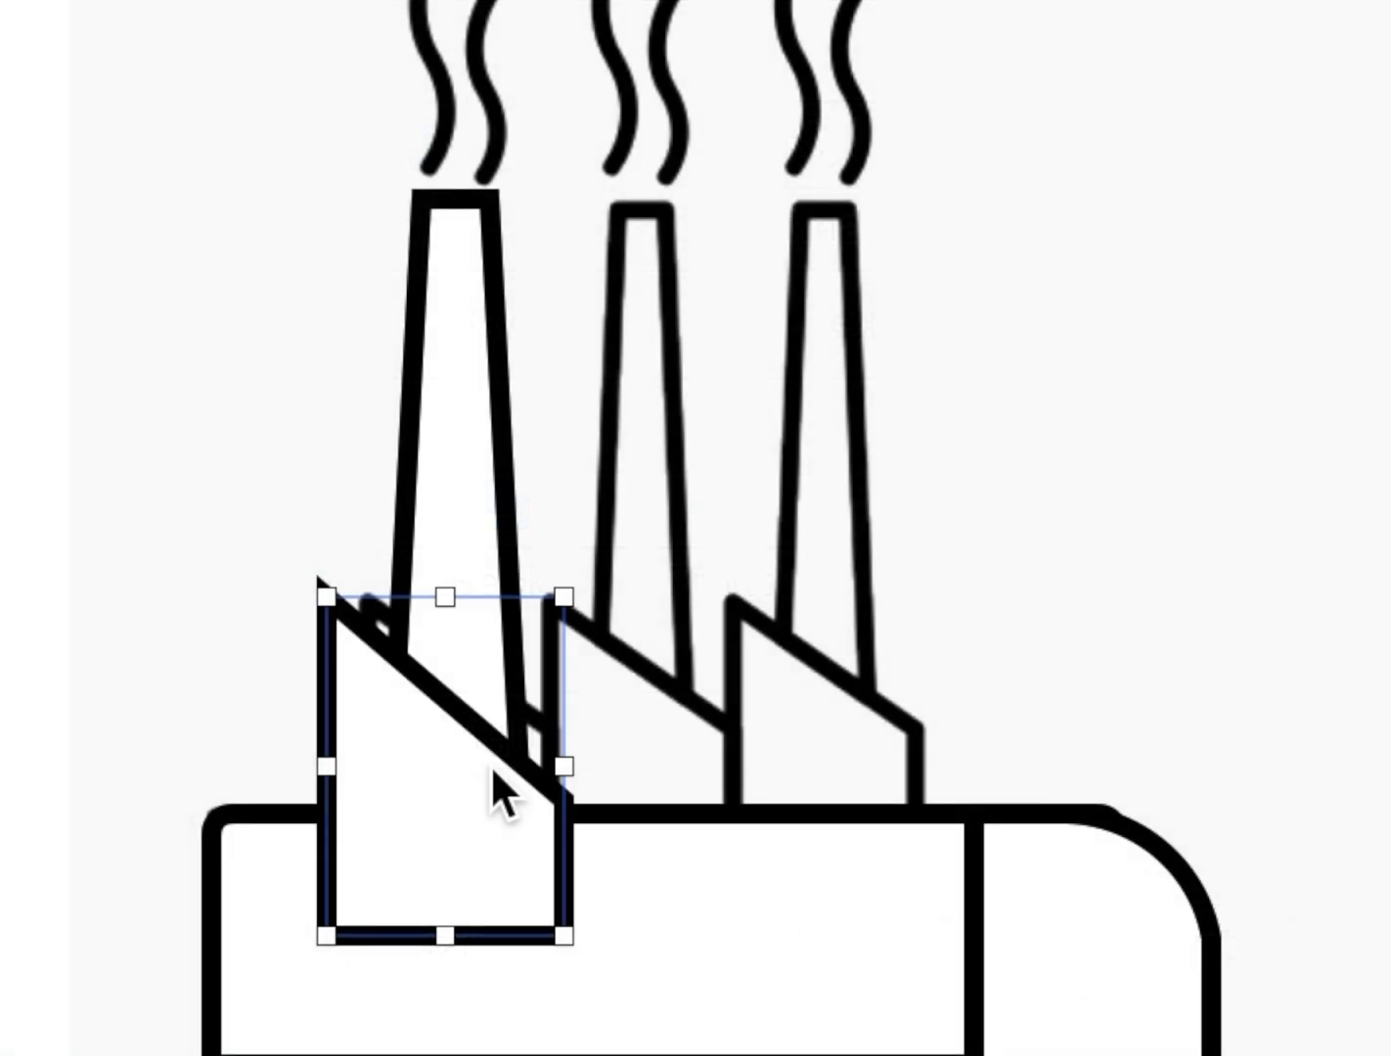
# Narrow the slanted roof section by moving its outer edge inward, and shift the chimney slightly upward.
pyautogui.moveTo(326, 765)
pyautogui.mouseDown()
pyautogui.moveTo(372, 762)
pyautogui.moveTo(351, 762)
pyautogui.mouseUp()
pyautogui.click(467, 509)
pyautogui.moveTo(466, 500)
pyautogui.mouseDown()
pyautogui.moveTo(450, 507)
pyautogui.moveTo(450, 474)
pyautogui.mouseUp()
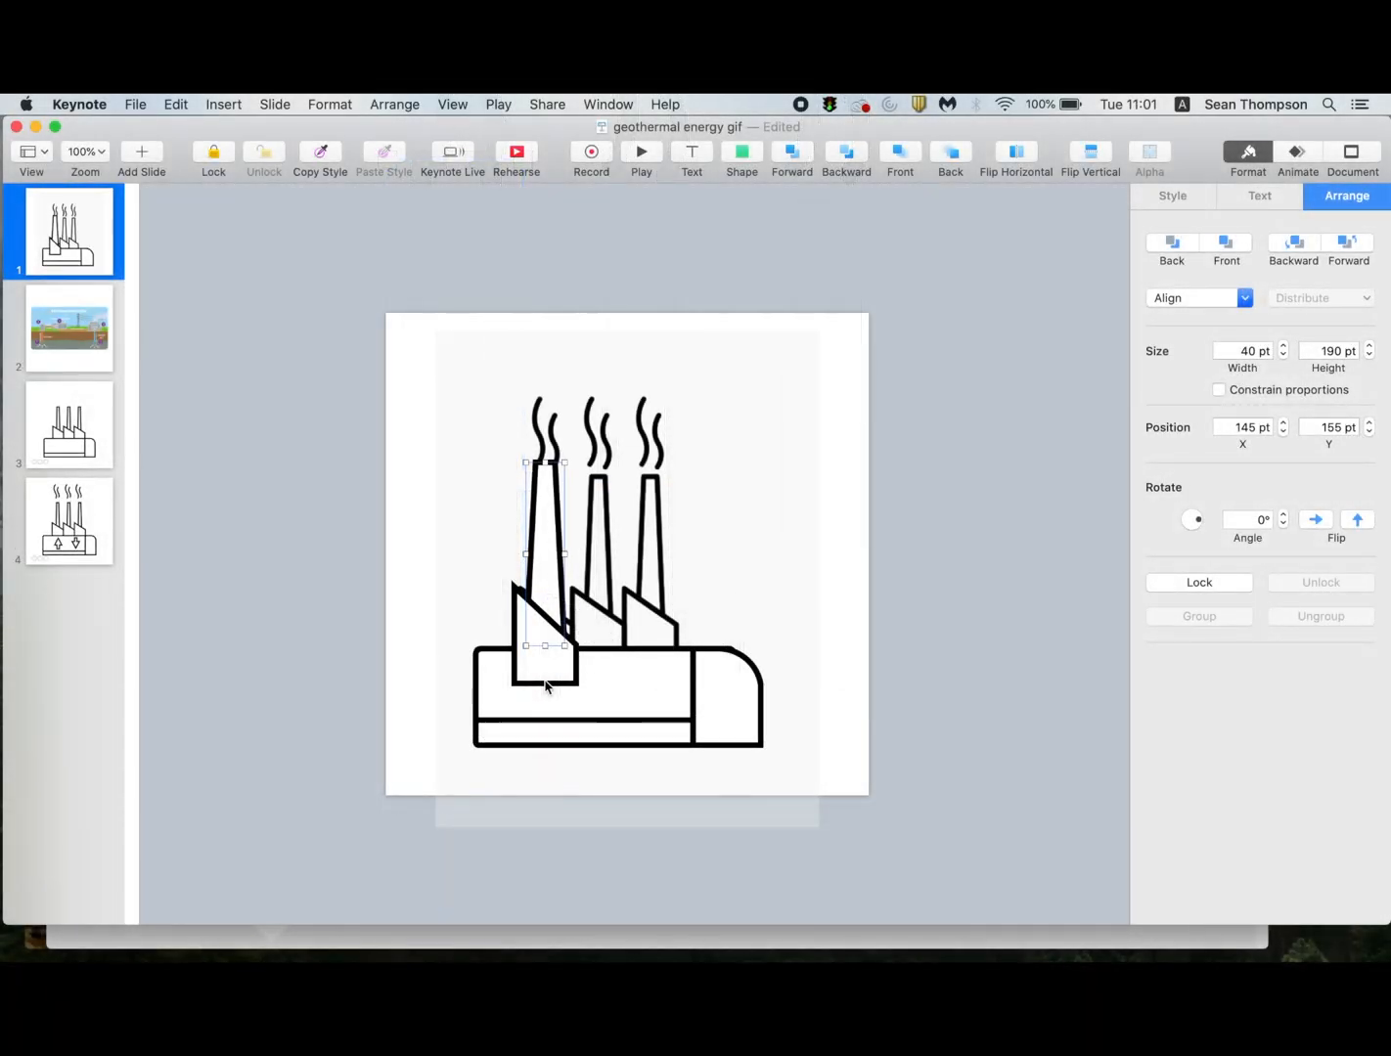
# Group the chimney with its roof section and line up two duplicates of the group side by side along the factory base.
pyautogui.keyDown('shift'); pyautogui.click(544, 681); pyautogui.keyUp('shift')
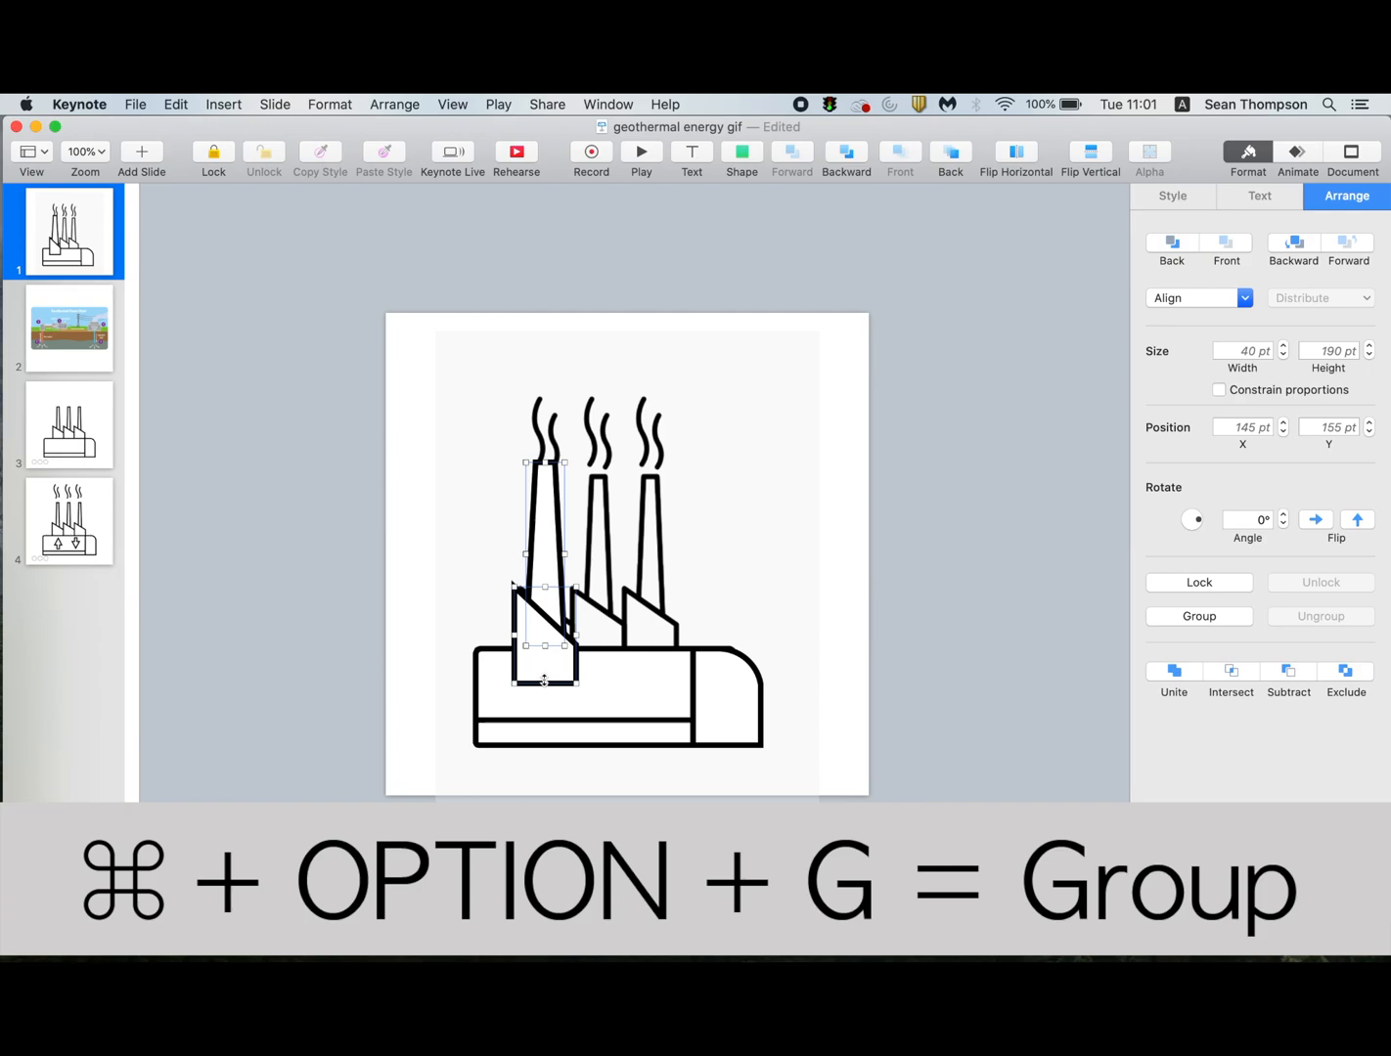
pyautogui.press('super+alt+g')
pyautogui.moveTo(544, 671); pyautogui.dragTo(674, 646)
pyautogui.press('super+d')
pyautogui.press('super+d')
pyautogui.moveTo(542, 677); pyautogui.dragTo(594, 664)
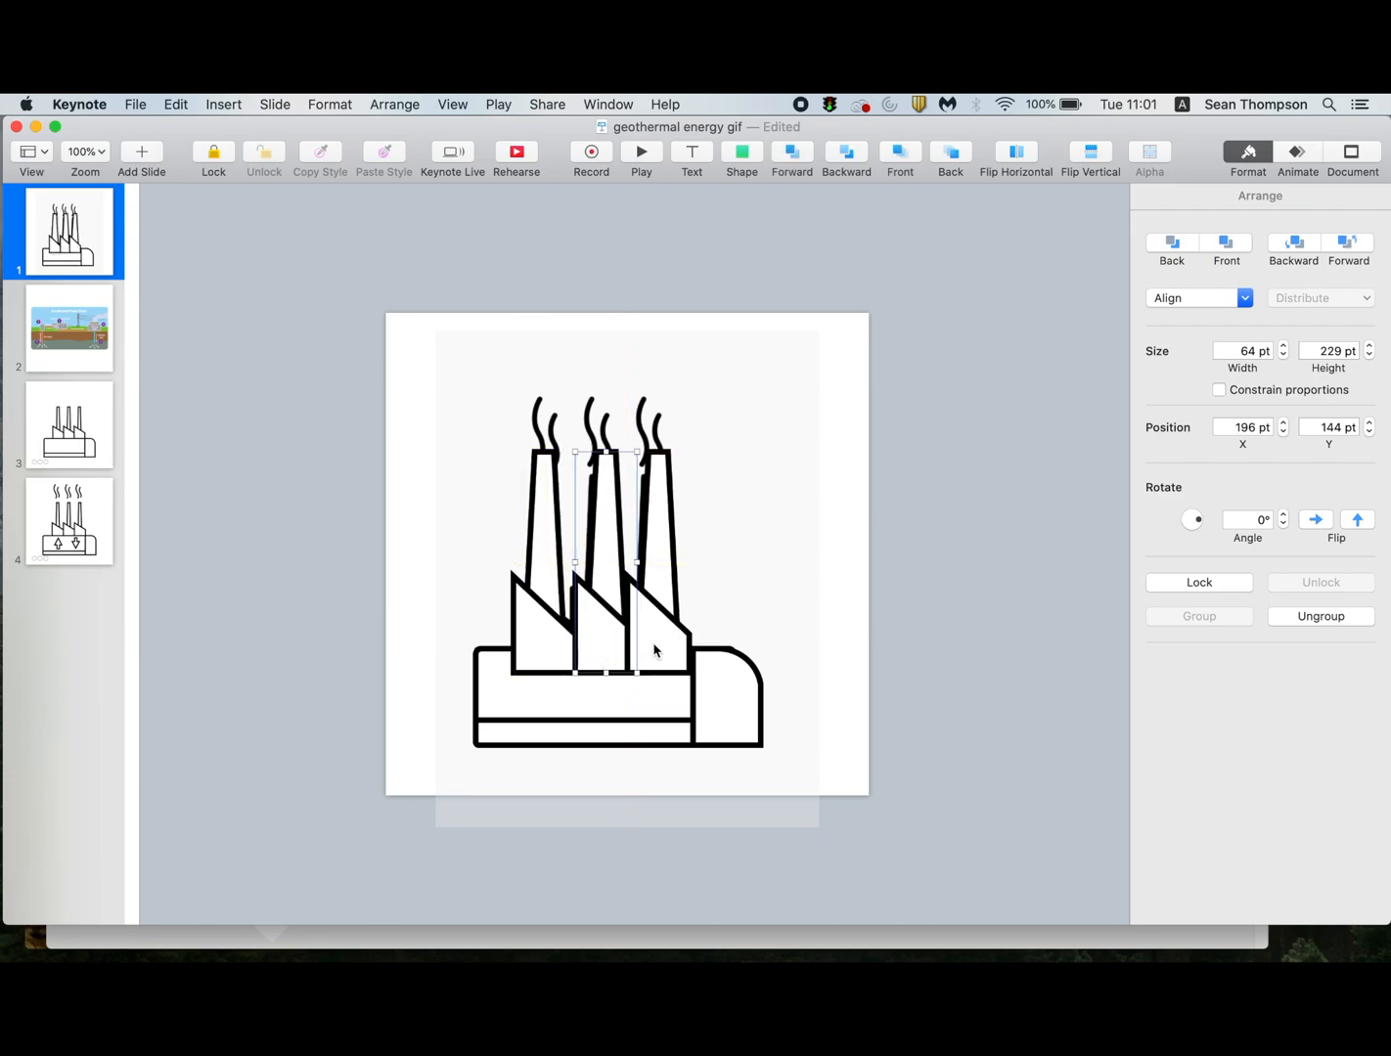
# Send the three chimney units to the back as one group and delete the traced reference image.
pyautogui.keyDown('shift'); pyautogui.click(654, 651); pyautogui.keyUp('shift')
pyautogui.keyDown('shift'); pyautogui.click(541, 662); pyautogui.keyUp('shift')
pyautogui.press('super+alt+g')
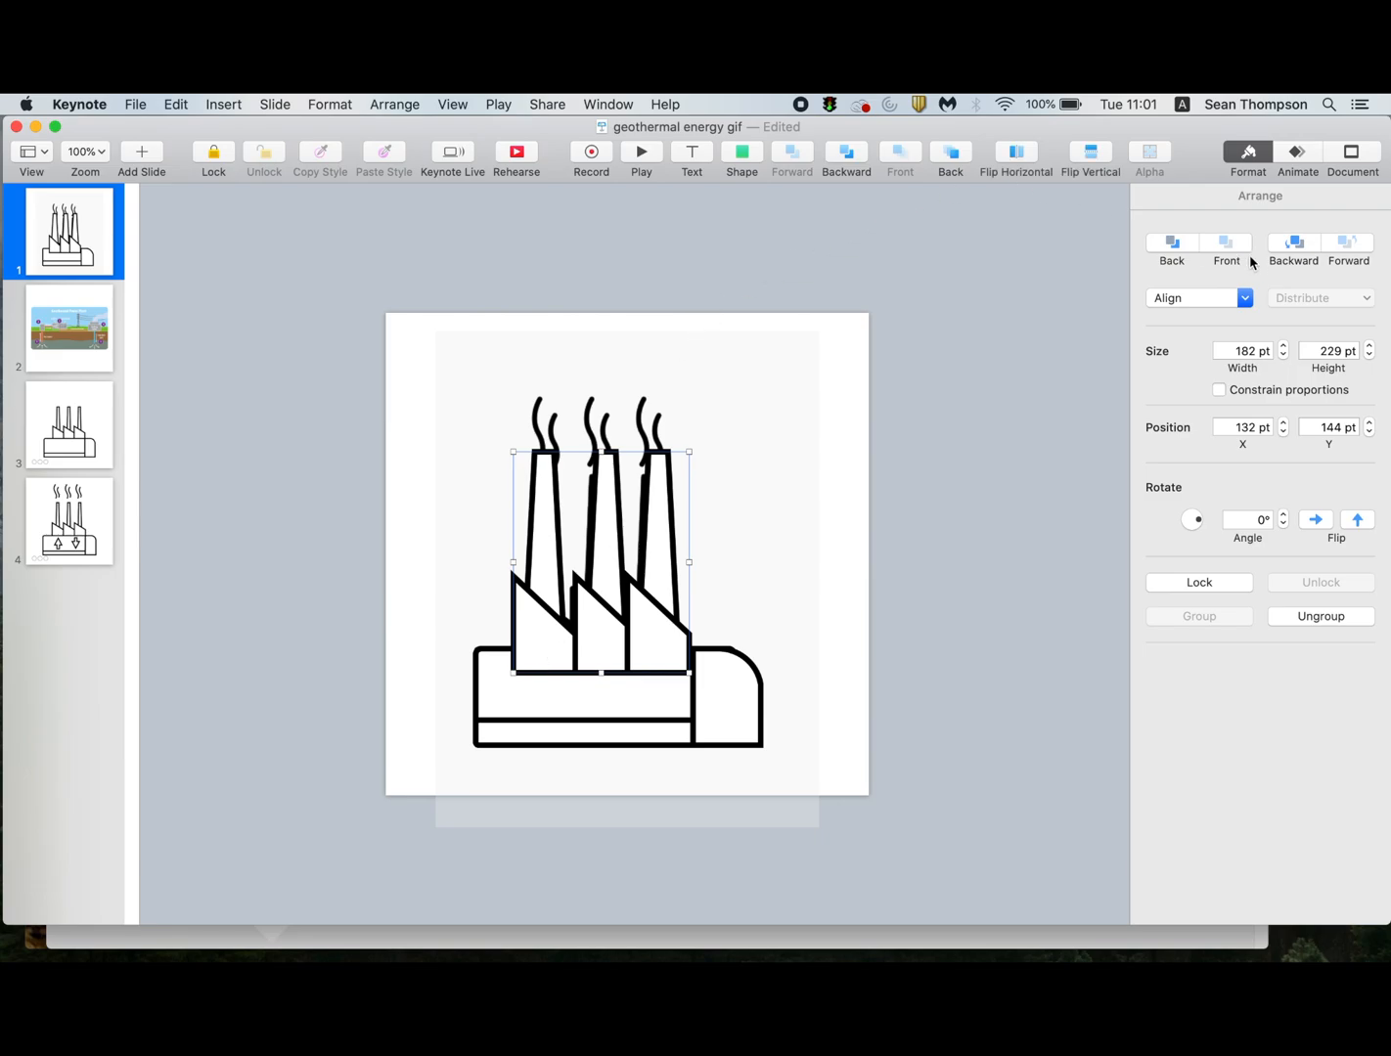
pyautogui.click(767, 411)
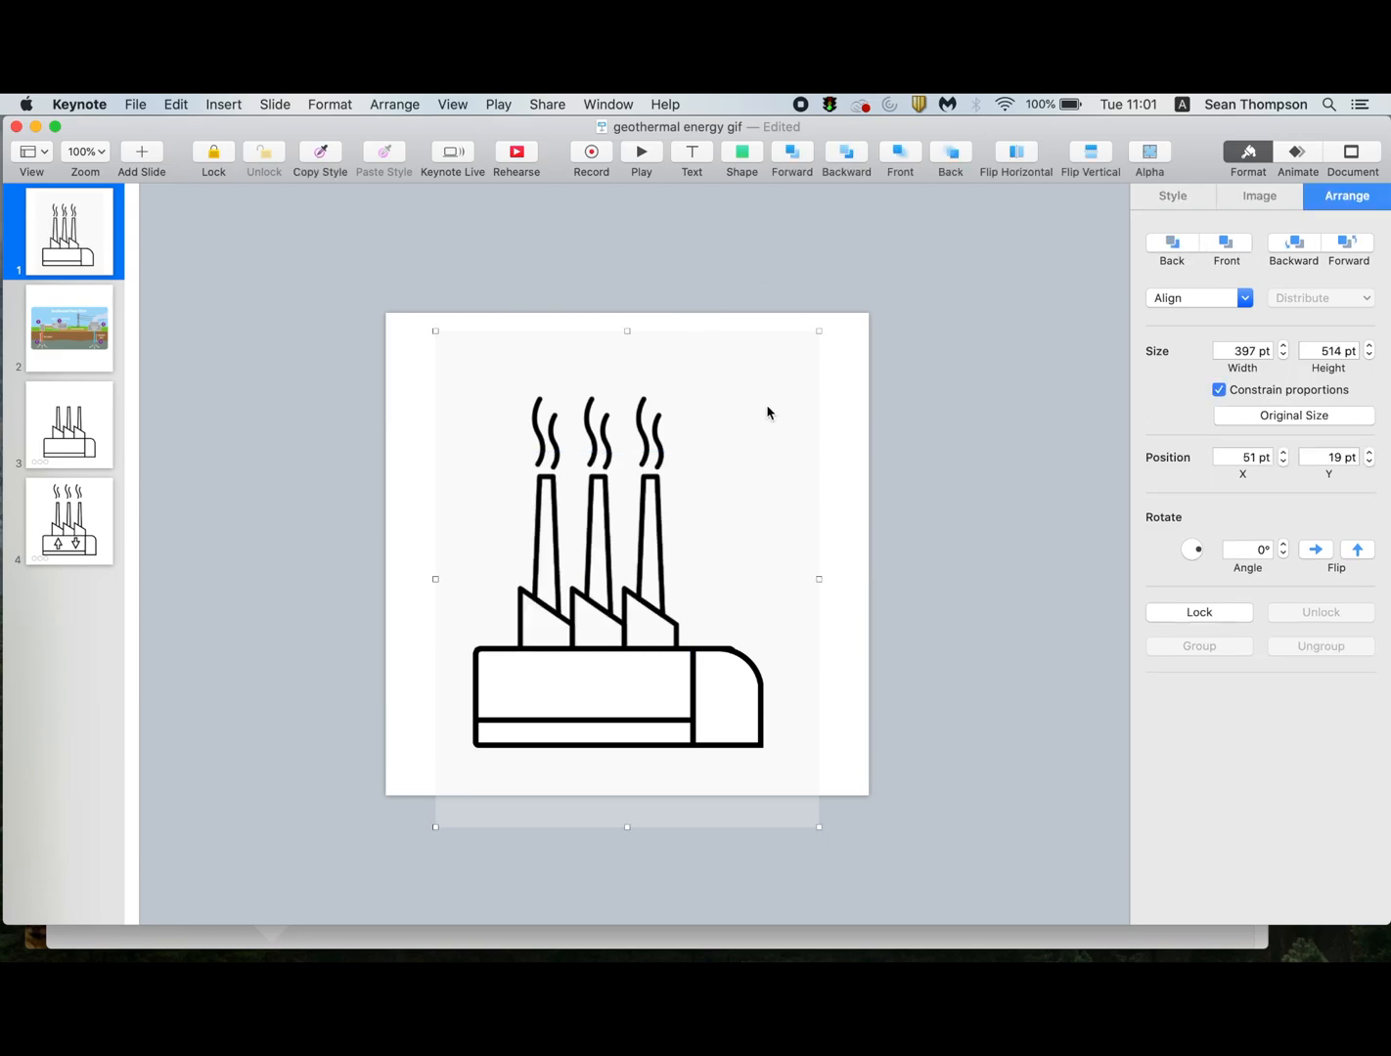
pyautogui.press('Delete')
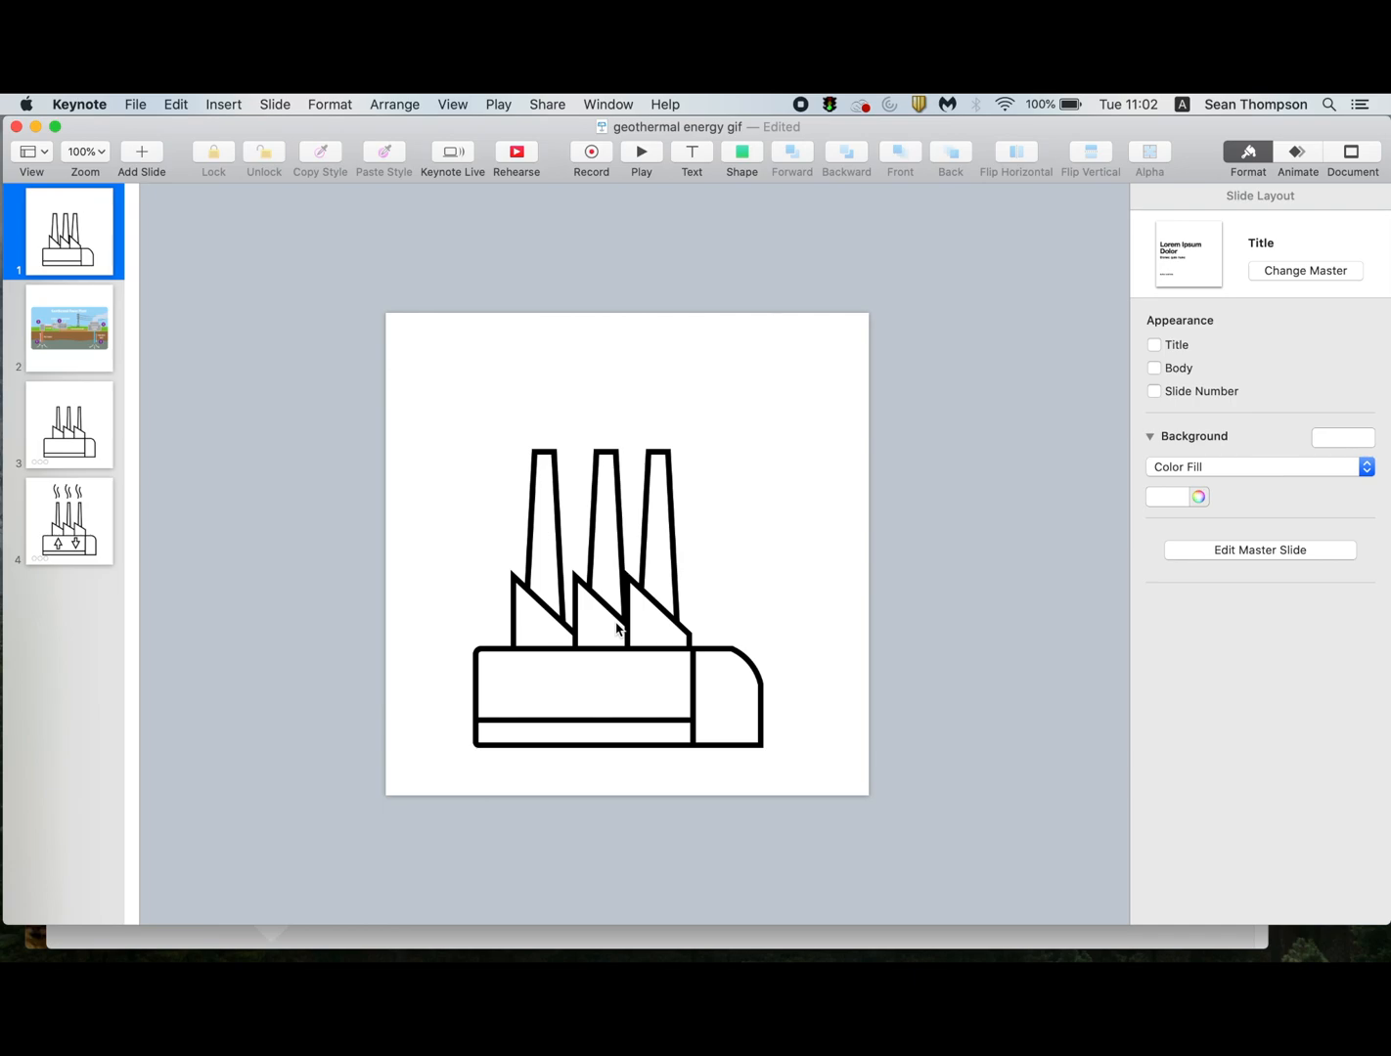
# Shift the chimney group slightly left to X 127 pt and ungroup it into separate units.
pyautogui.moveTo(605, 616); pyautogui.dragTo(602, 613)
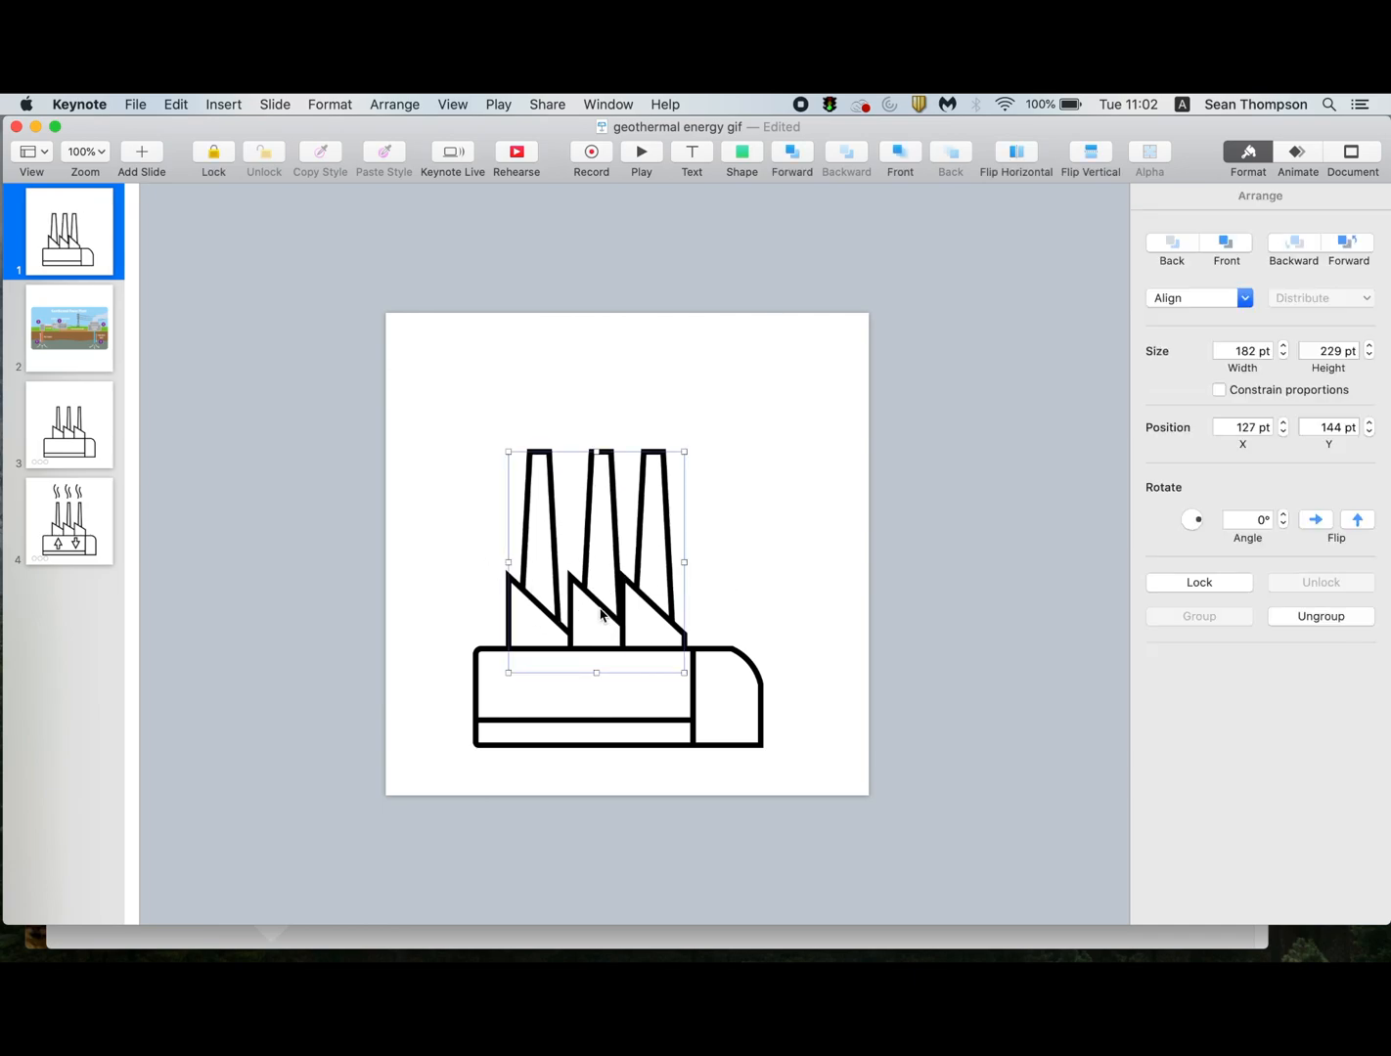
pyautogui.press('alt+shift+super+g')
pyautogui.click(747, 544)
# Reposition the end chimney unit and distribute all three units horizontally.
pyautogui.click(666, 612)
pyautogui.moveTo(666, 612); pyautogui.dragTo(596, 620)
pyautogui.moveTo(459, 419); pyautogui.dragTo(674, 558)
pyautogui.rightClick(658, 553)
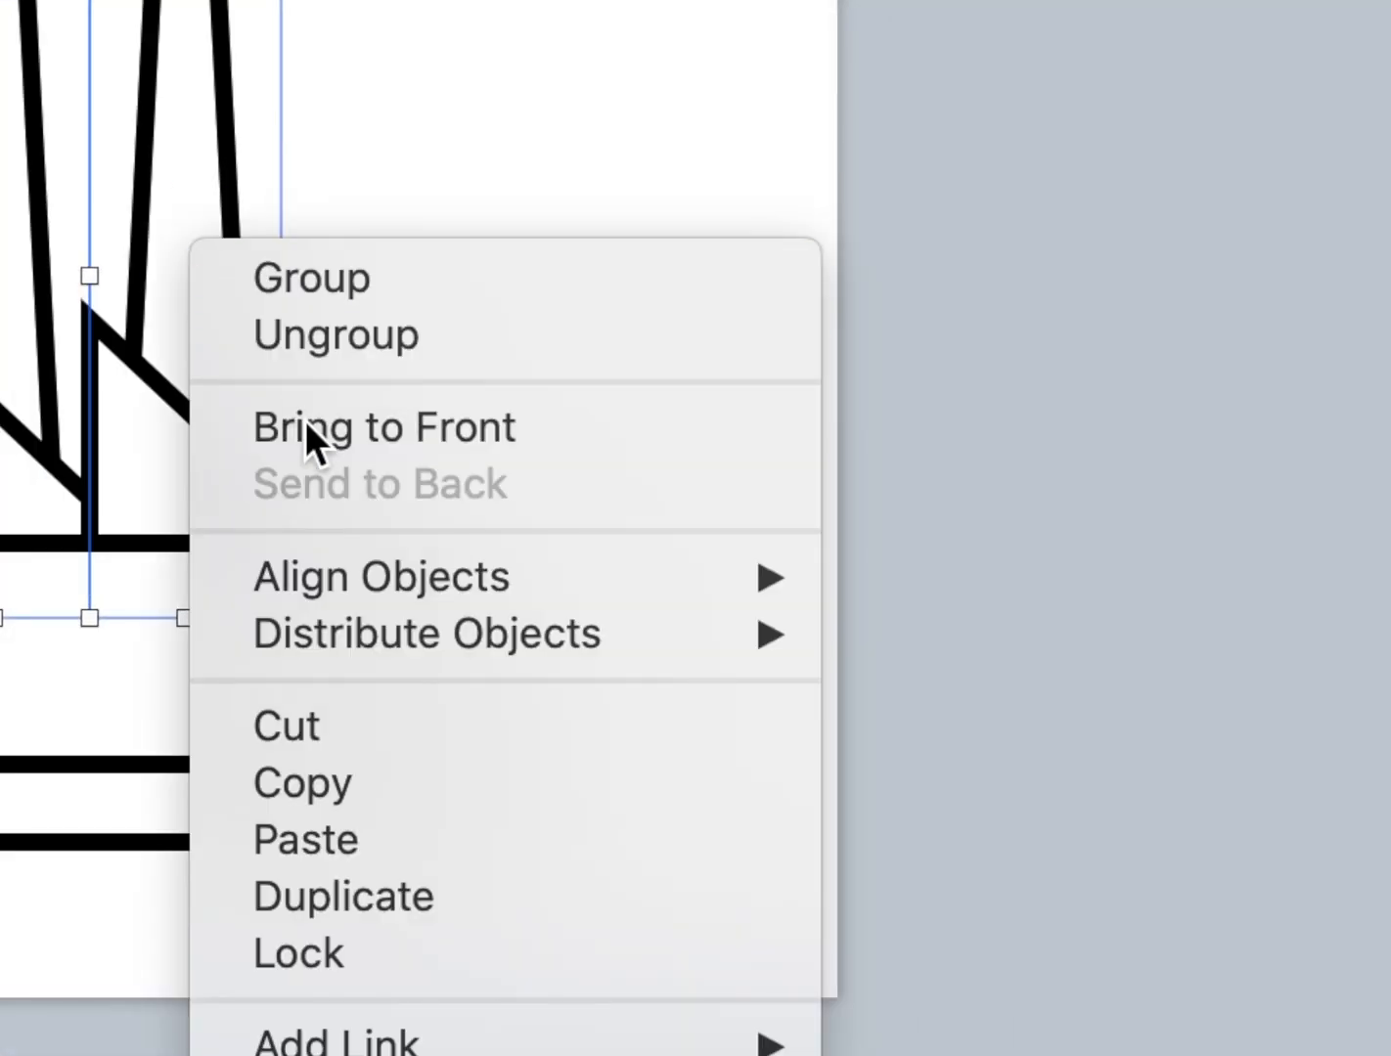
pyautogui.moveTo(448, 609)
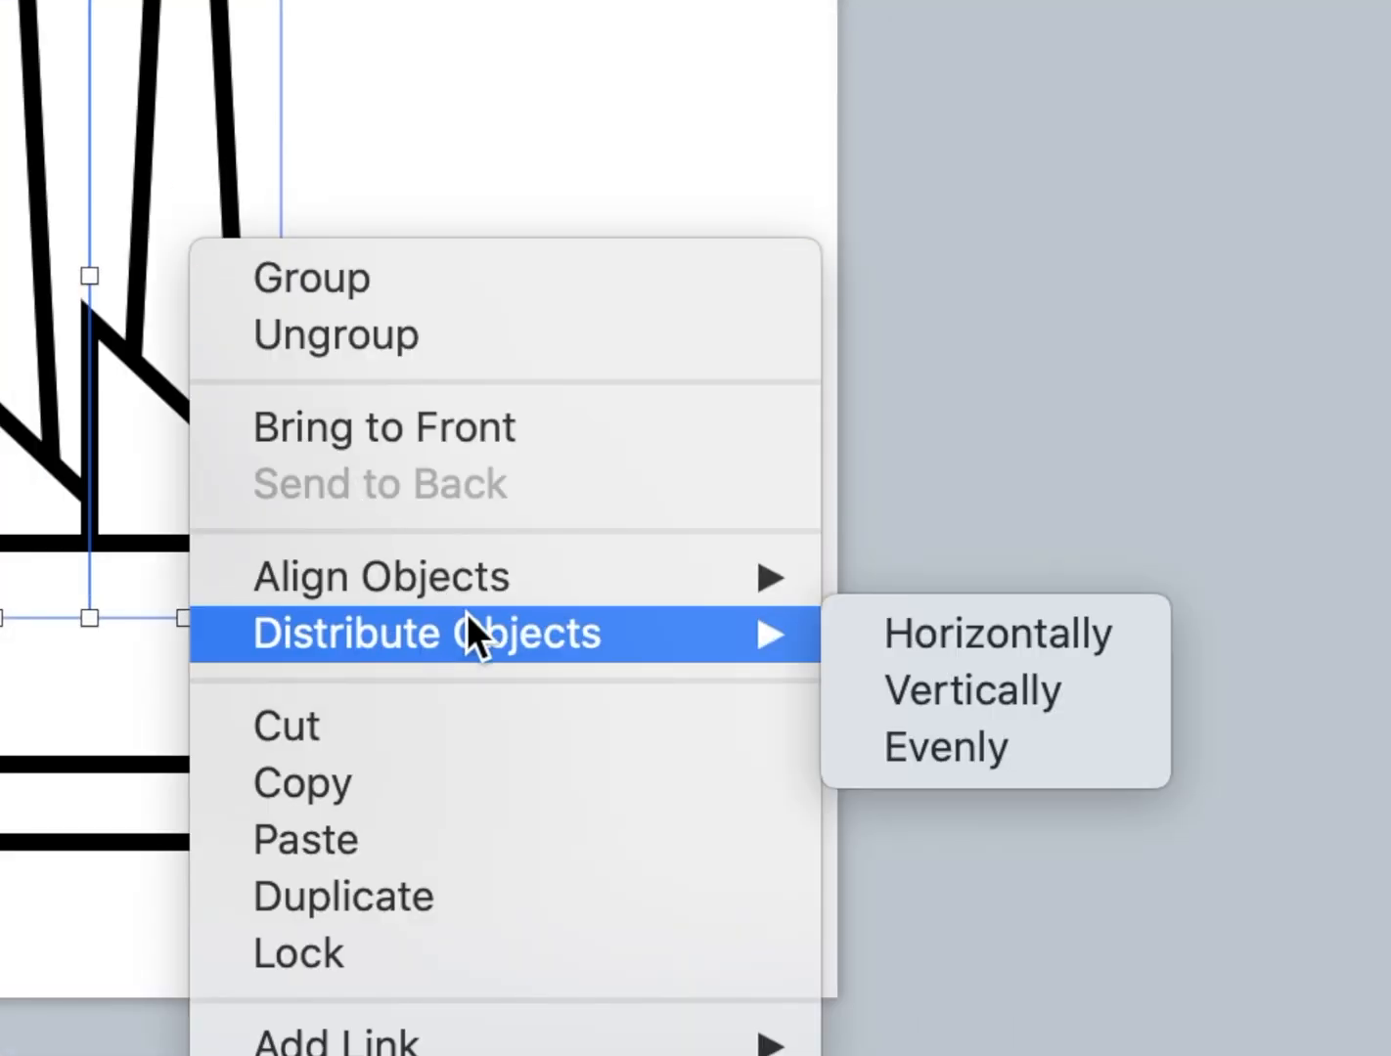
pyautogui.click(984, 631)
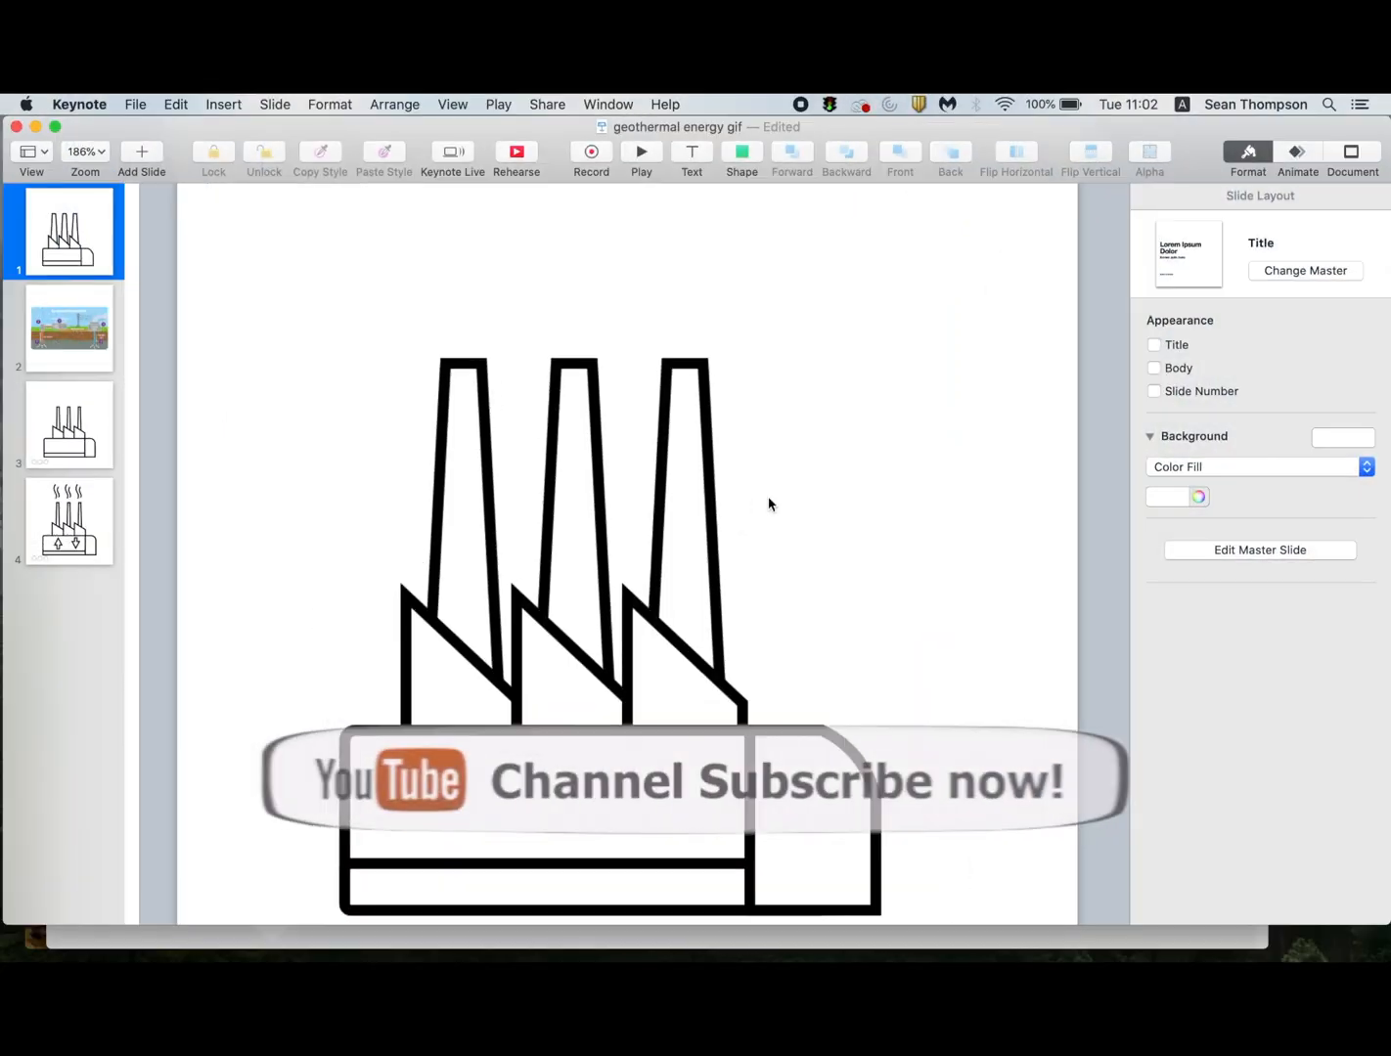
# Draw an open zigzag path with the Pen tool in the empty space above the chimneys.
pyautogui.scroll(2, 770, 498)
pyautogui.scroll(3, 769, 499)
pyautogui.scroll(5, 770, 504)
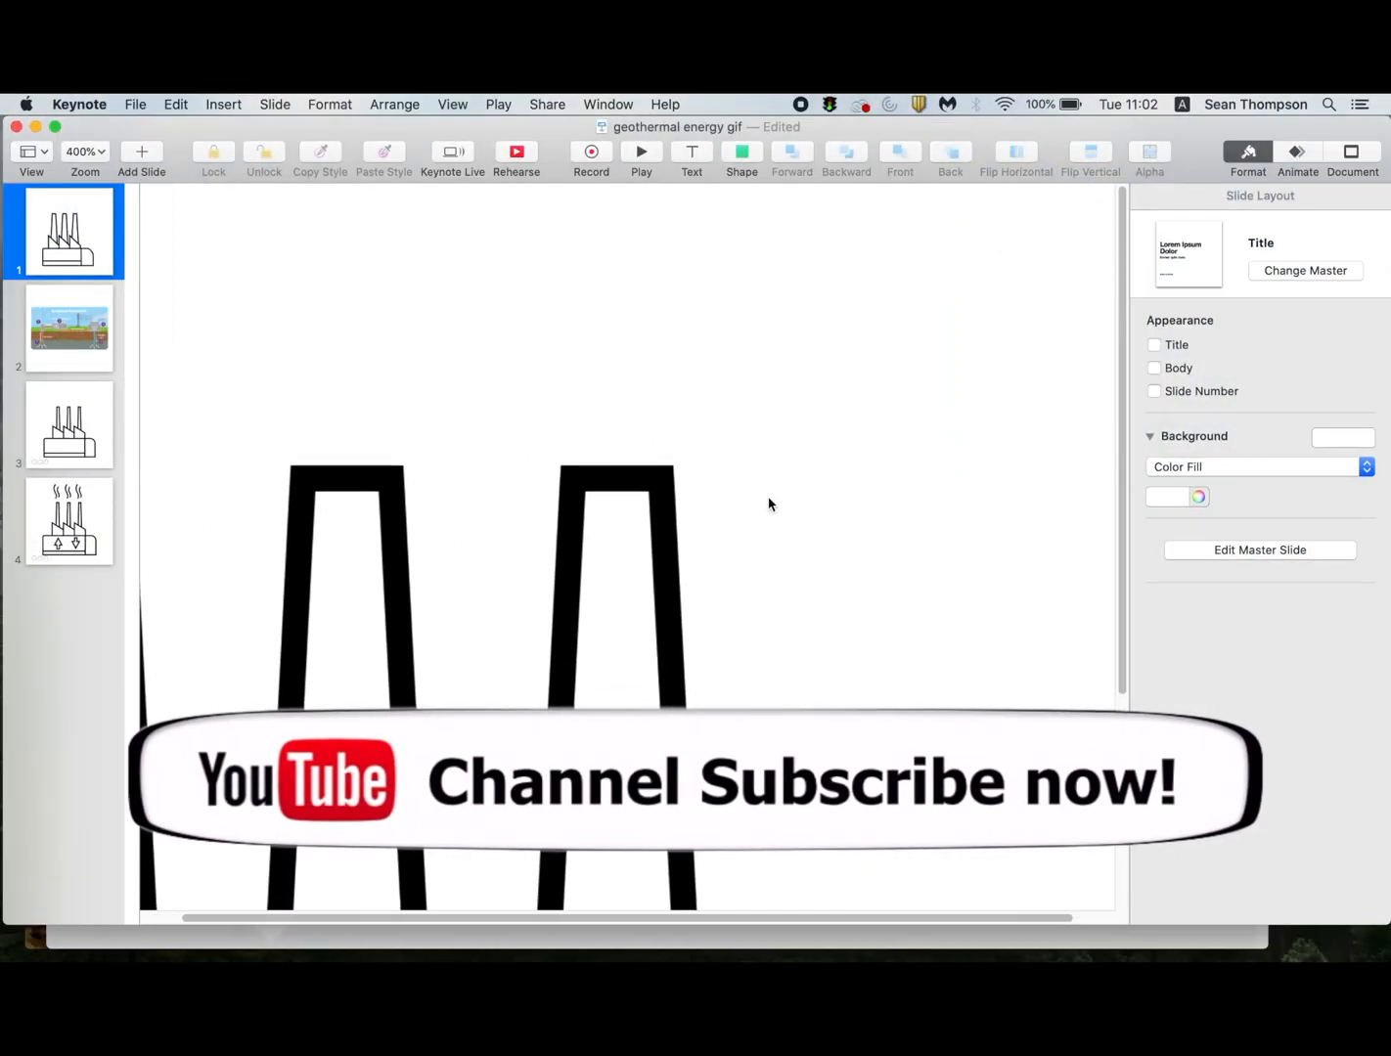
pyautogui.scroll(6, 769, 505)
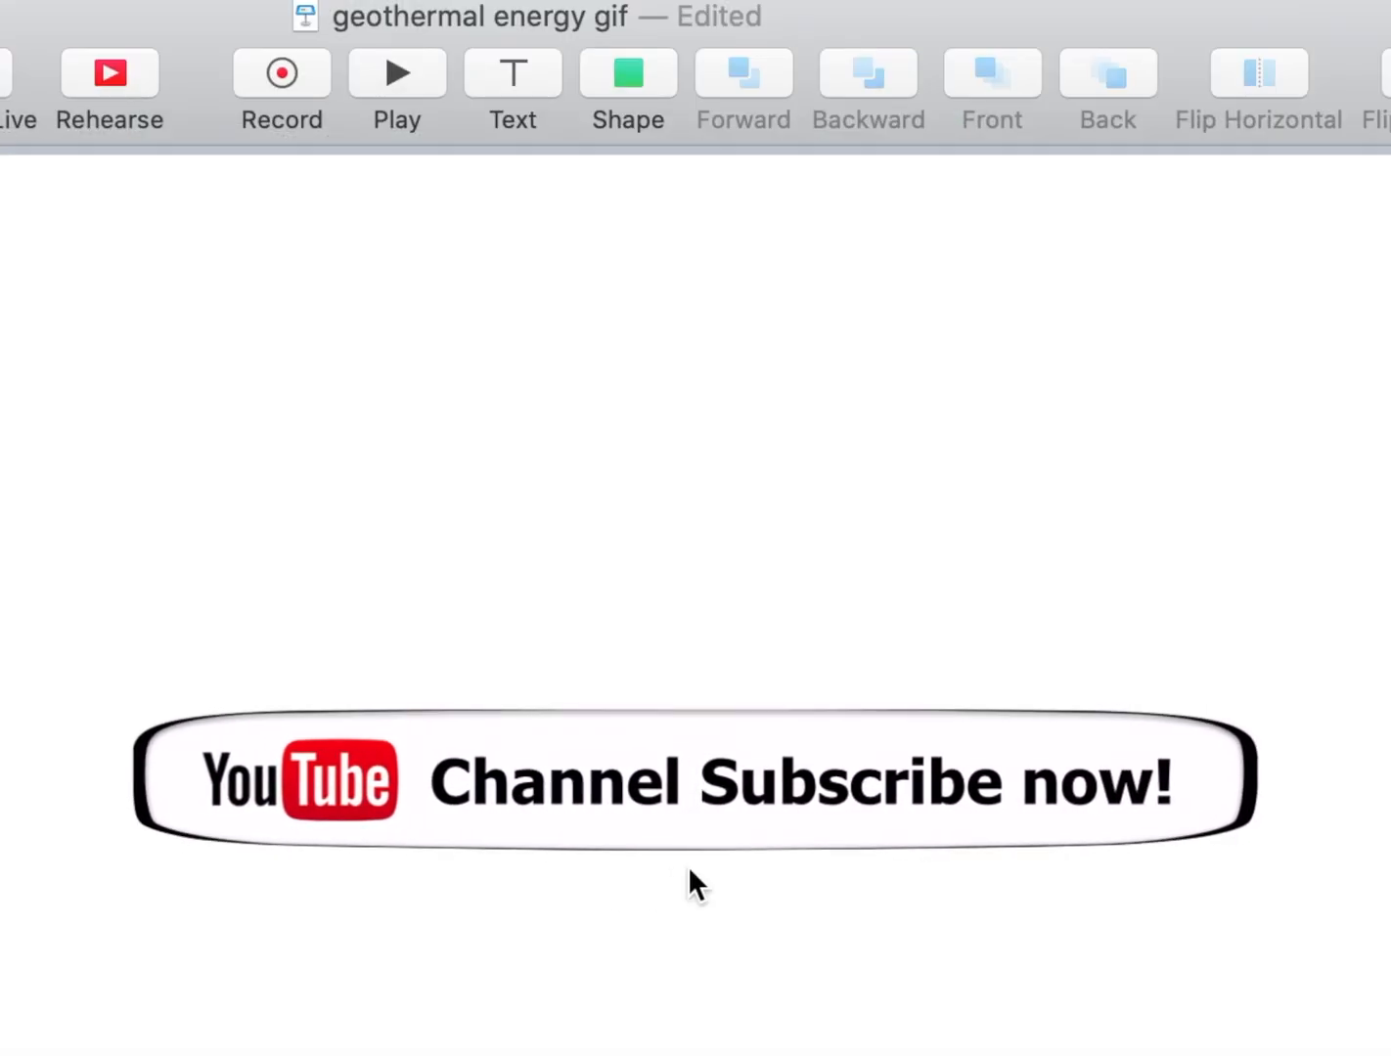
pyautogui.click(641, 78)
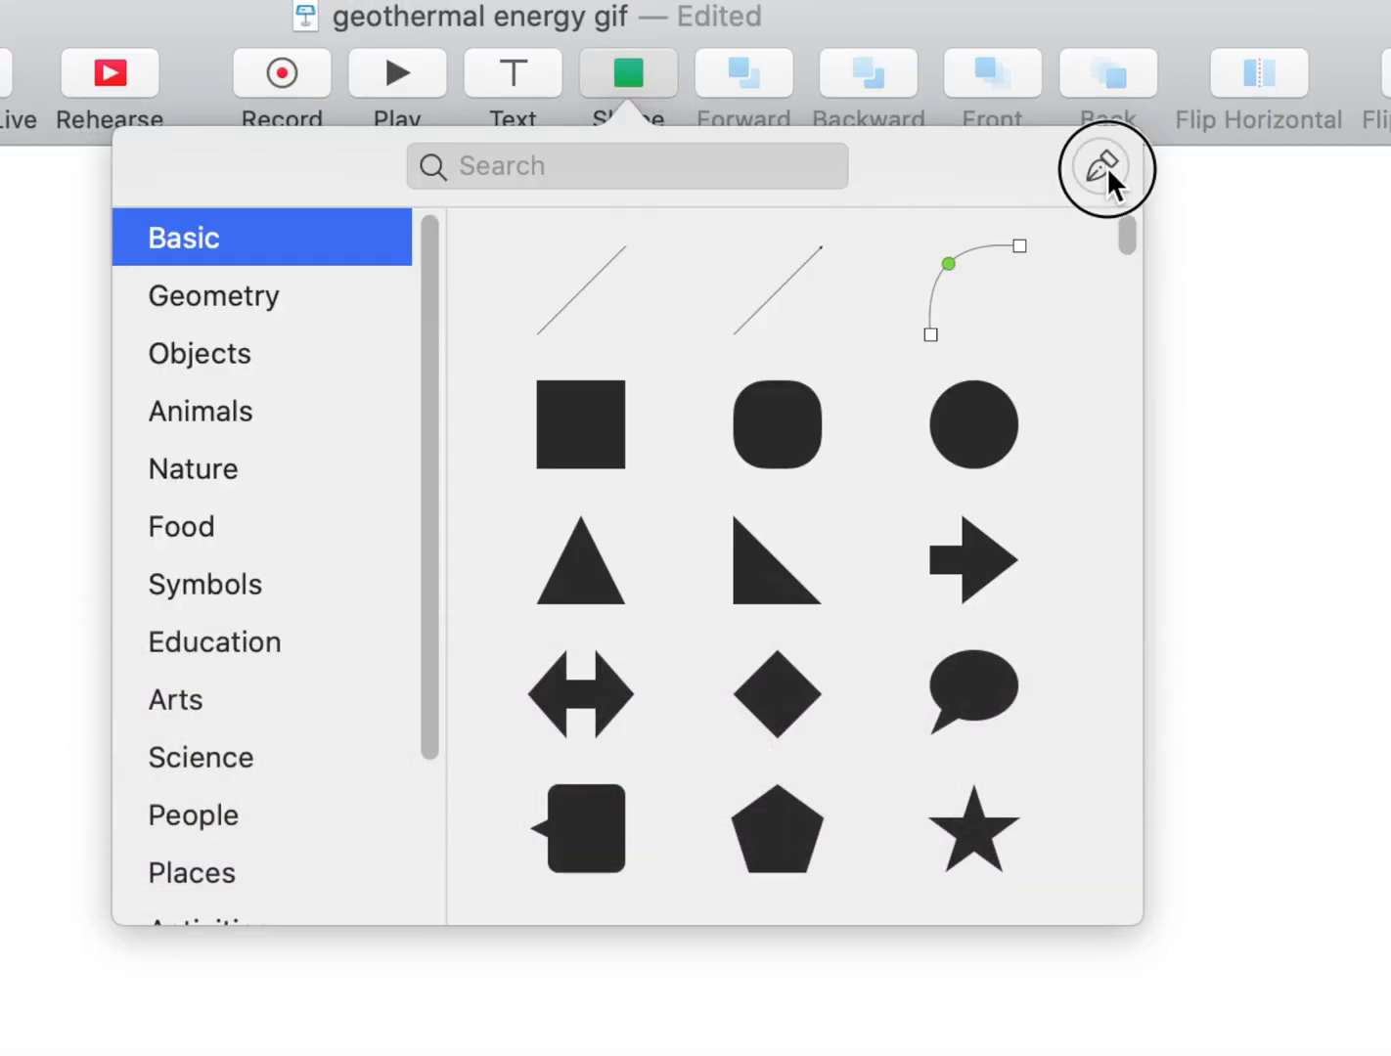
pyautogui.click(1102, 168)
pyautogui.click(772, 313)
pyautogui.click(495, 458)
pyautogui.click(637, 649)
pyautogui.click(554, 787)
# Smooth the path's middle points and adjust its lower points into an S-shaped smoke curve about 15 by 67 pt.
pyautogui.doubleClick(637, 652)
pyautogui.doubleClick(495, 459)
pyautogui.moveTo(552, 787); pyautogui.dragTo(520, 820)
pyautogui.moveTo(638, 650); pyautogui.dragTo(601, 631)
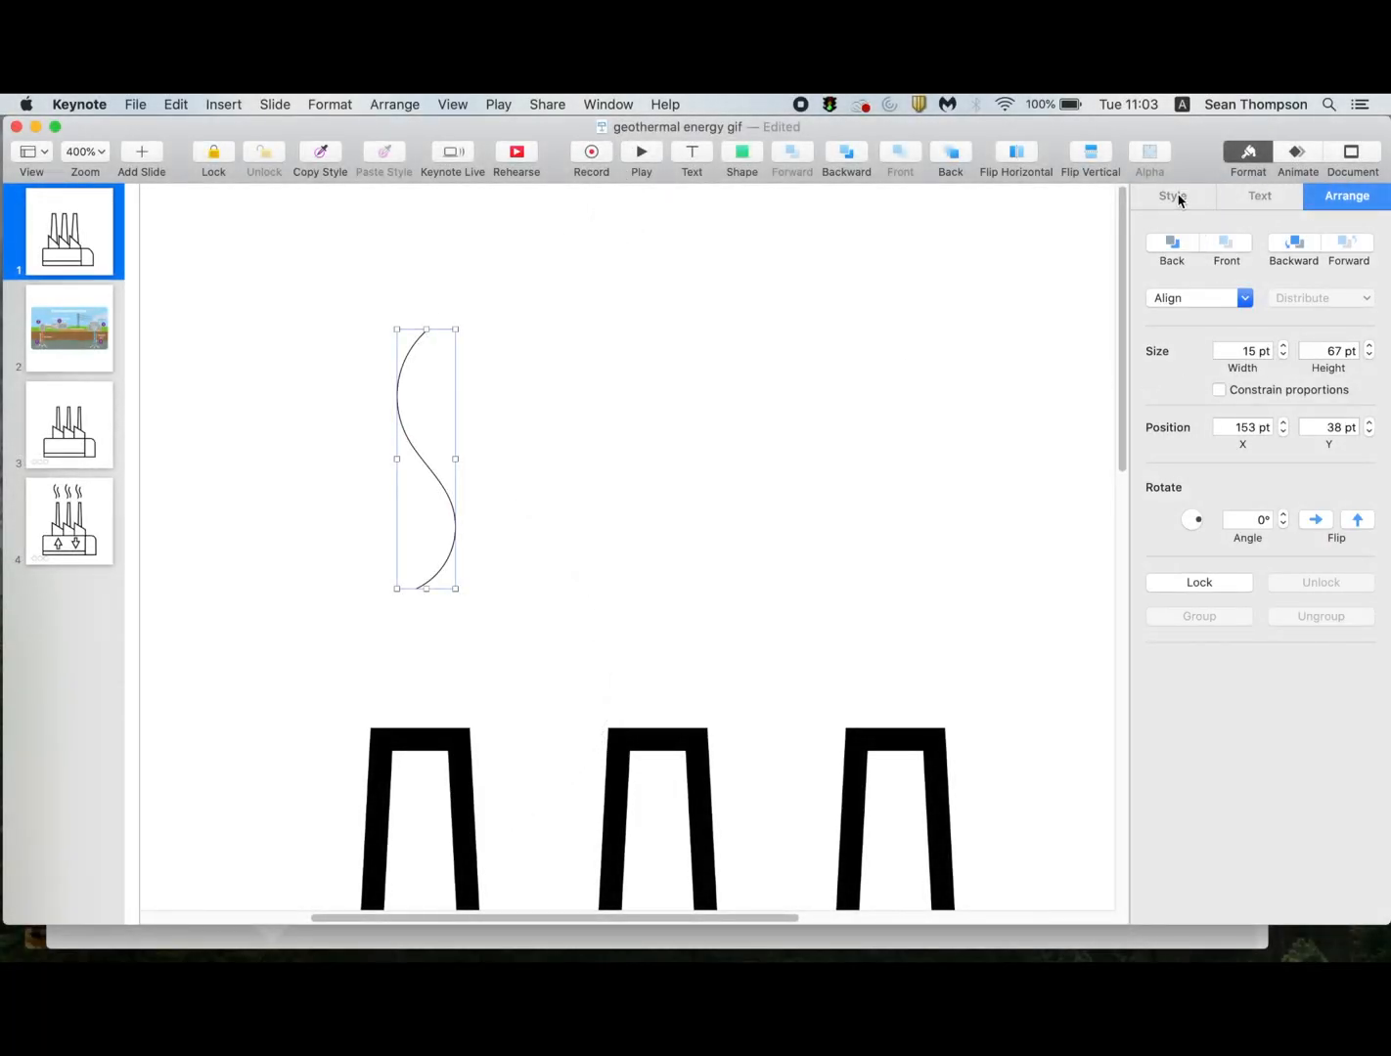
# Set the smoke curve's stroke width to 6 pt.
pyautogui.click(1174, 197)
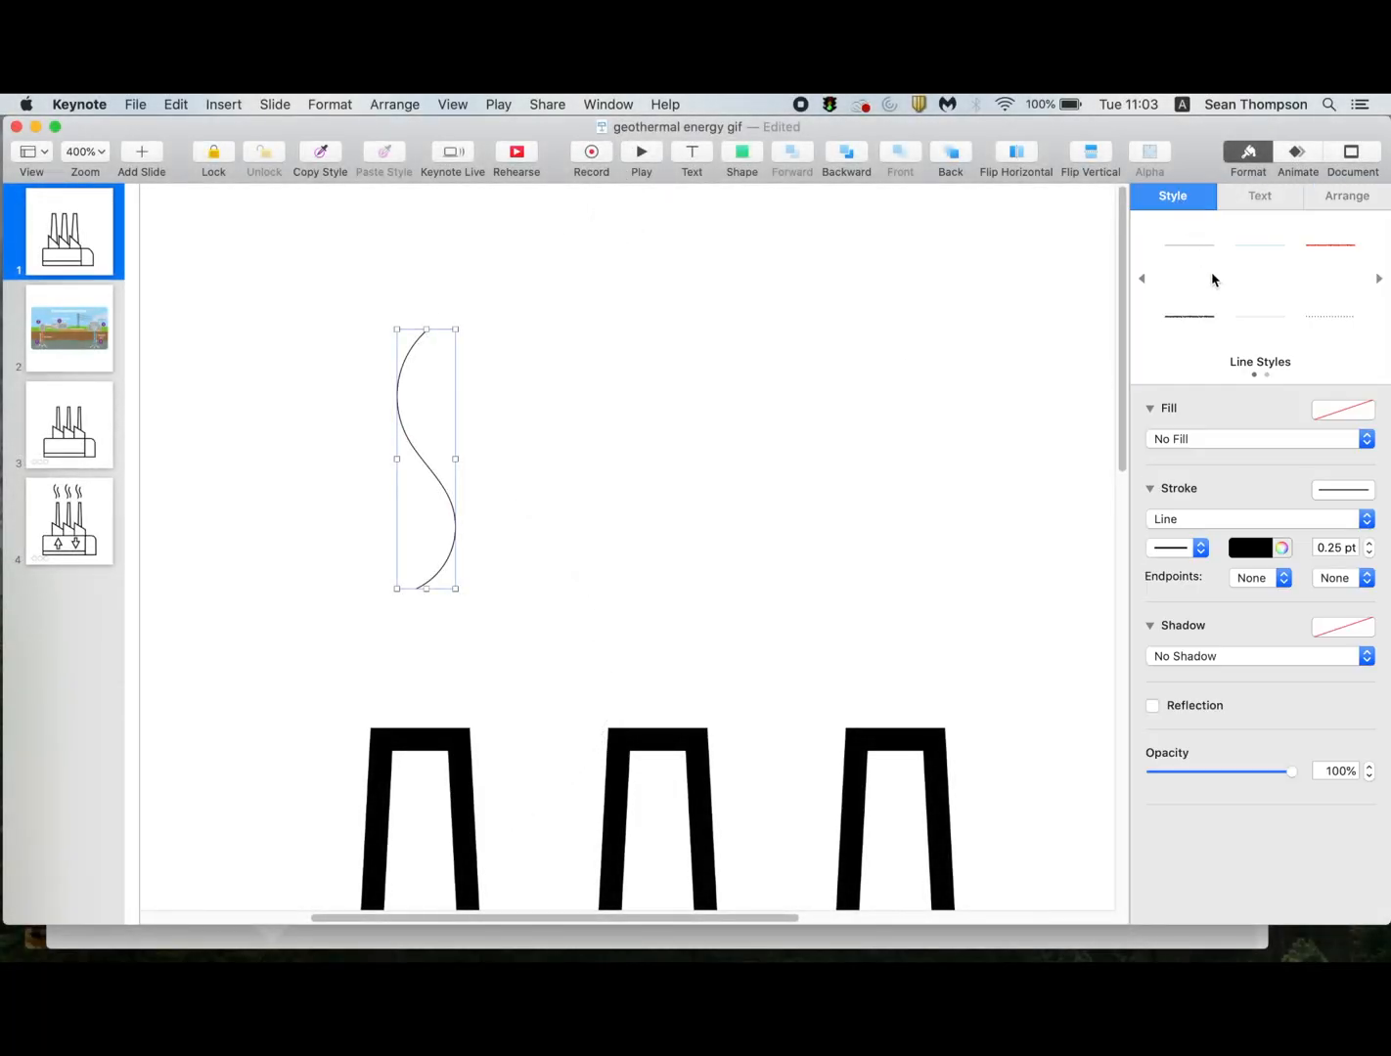
pyautogui.click(1371, 545)
pyautogui.click(1370, 545)
pyautogui.click(1370, 545)
pyautogui.click(1369, 544)
pyautogui.click(1371, 544)
pyautogui.click(1369, 552)
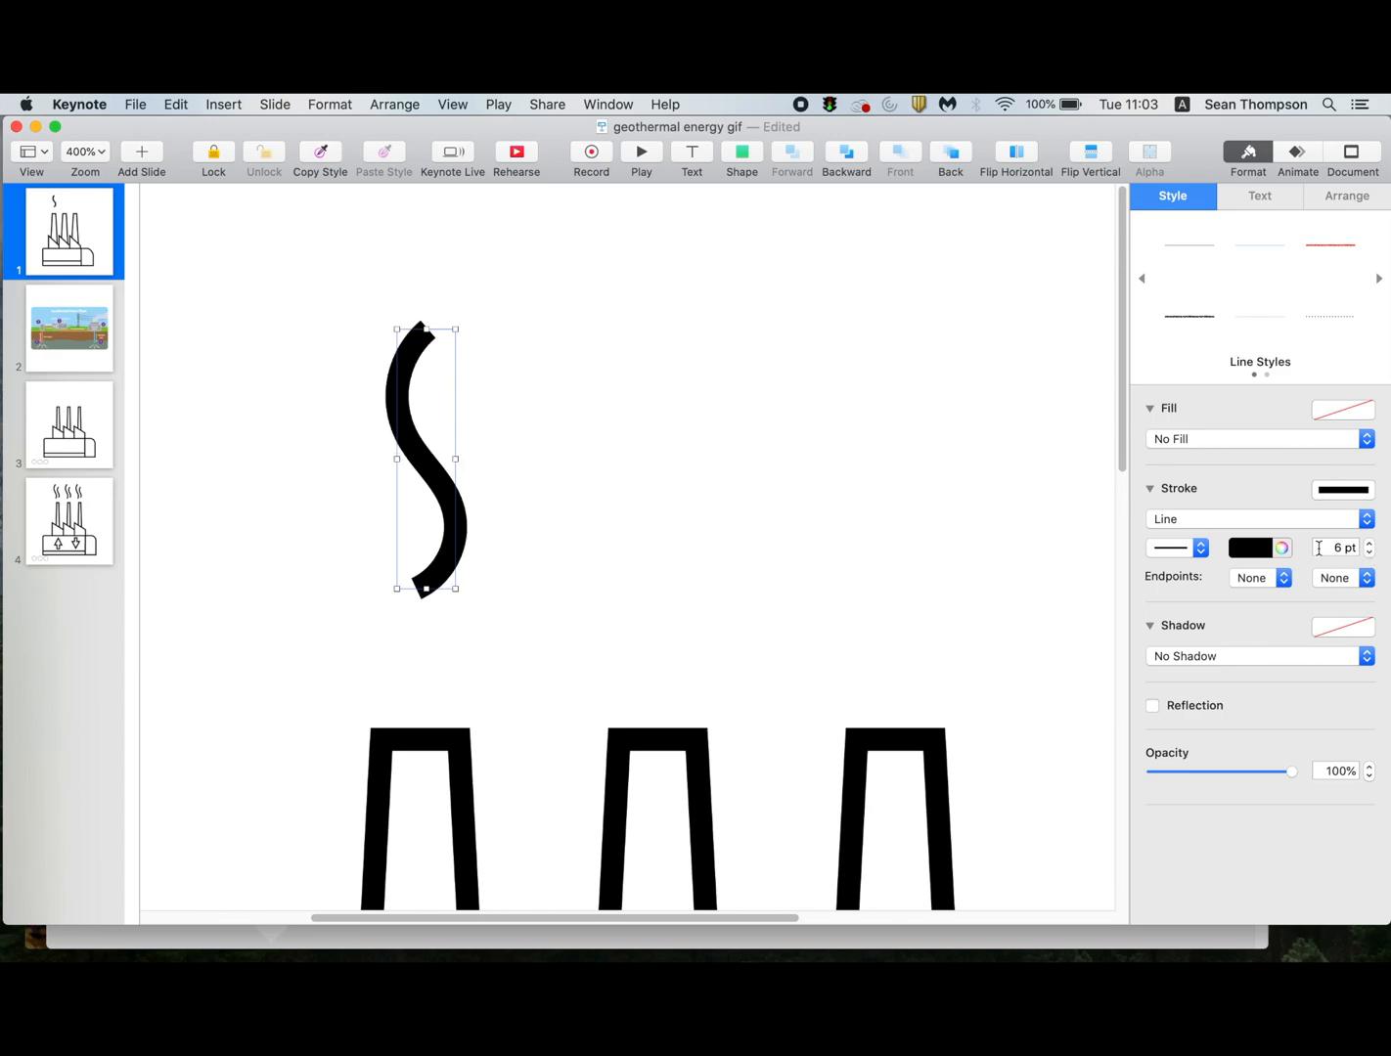
pyautogui.click(805, 518)
# Duplicate the smoke curve as a shorter copy on its right side and group the pair.
pyautogui.press('super+shift+0')
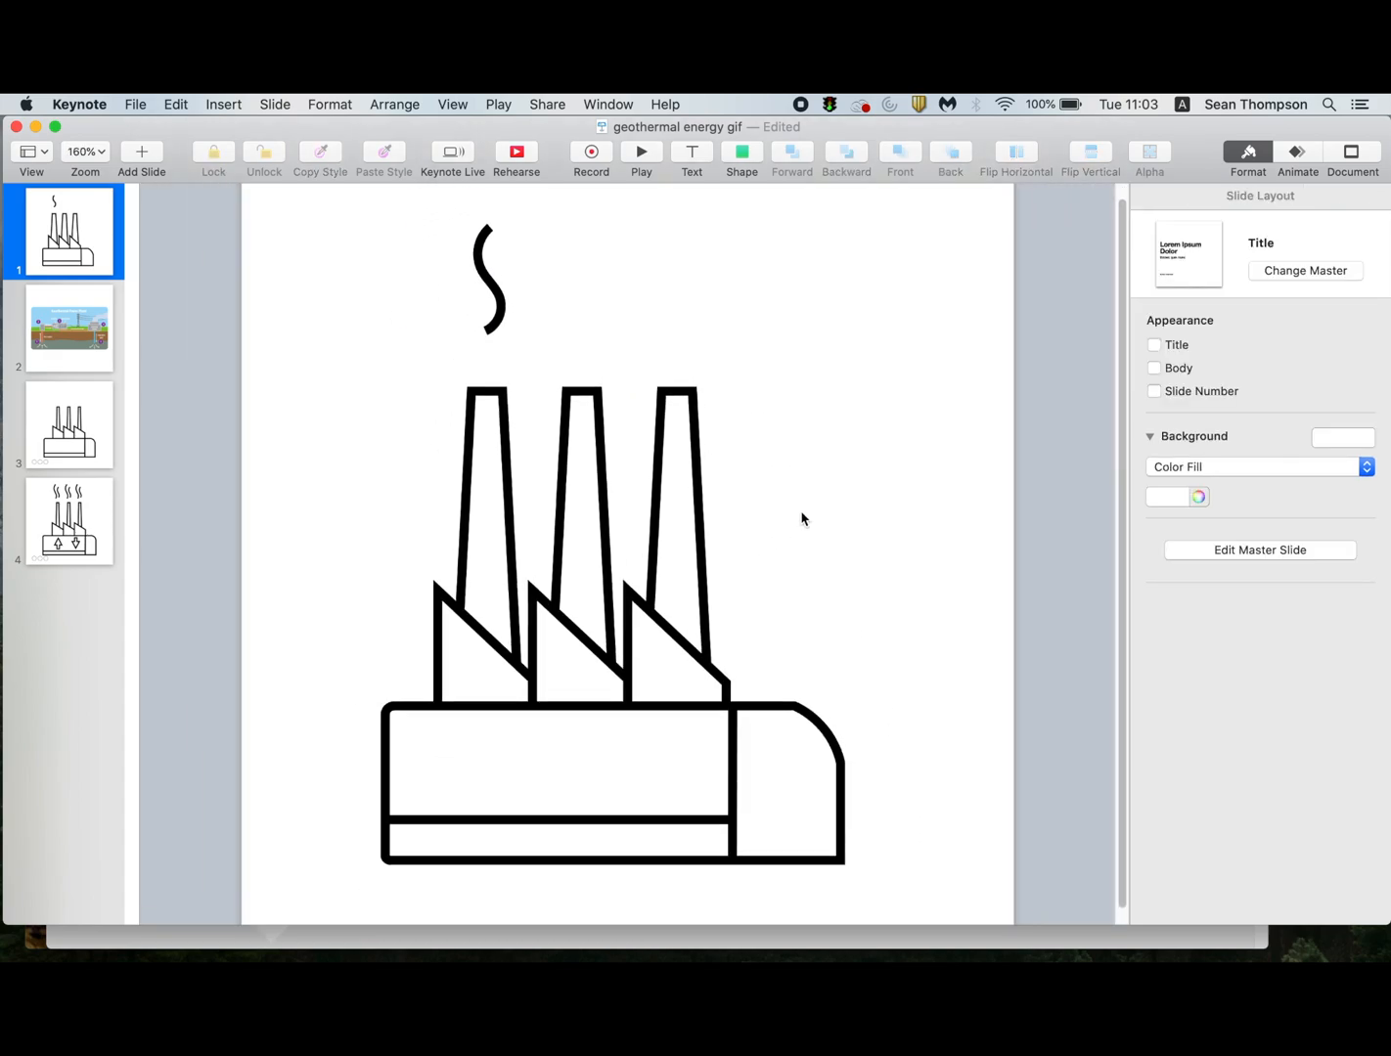
pyautogui.click(506, 321)
pyautogui.press('super+d')
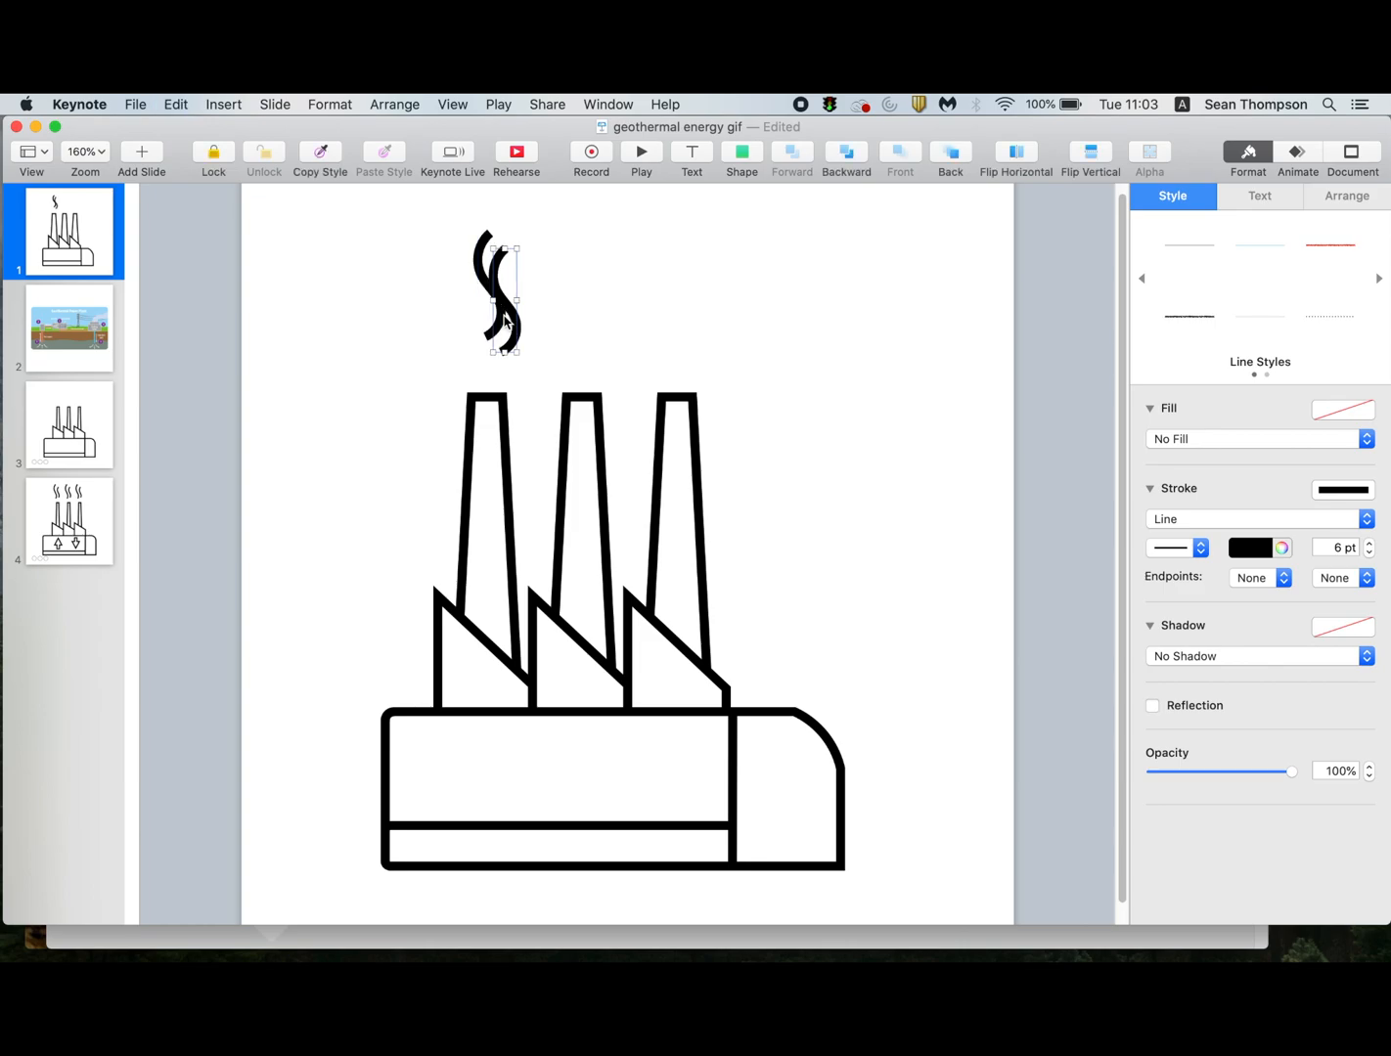
pyautogui.moveTo(515, 302)
pyautogui.mouseDown()
pyautogui.moveTo(497, 301)
pyautogui.moveTo(529, 315)
pyautogui.mouseUp()
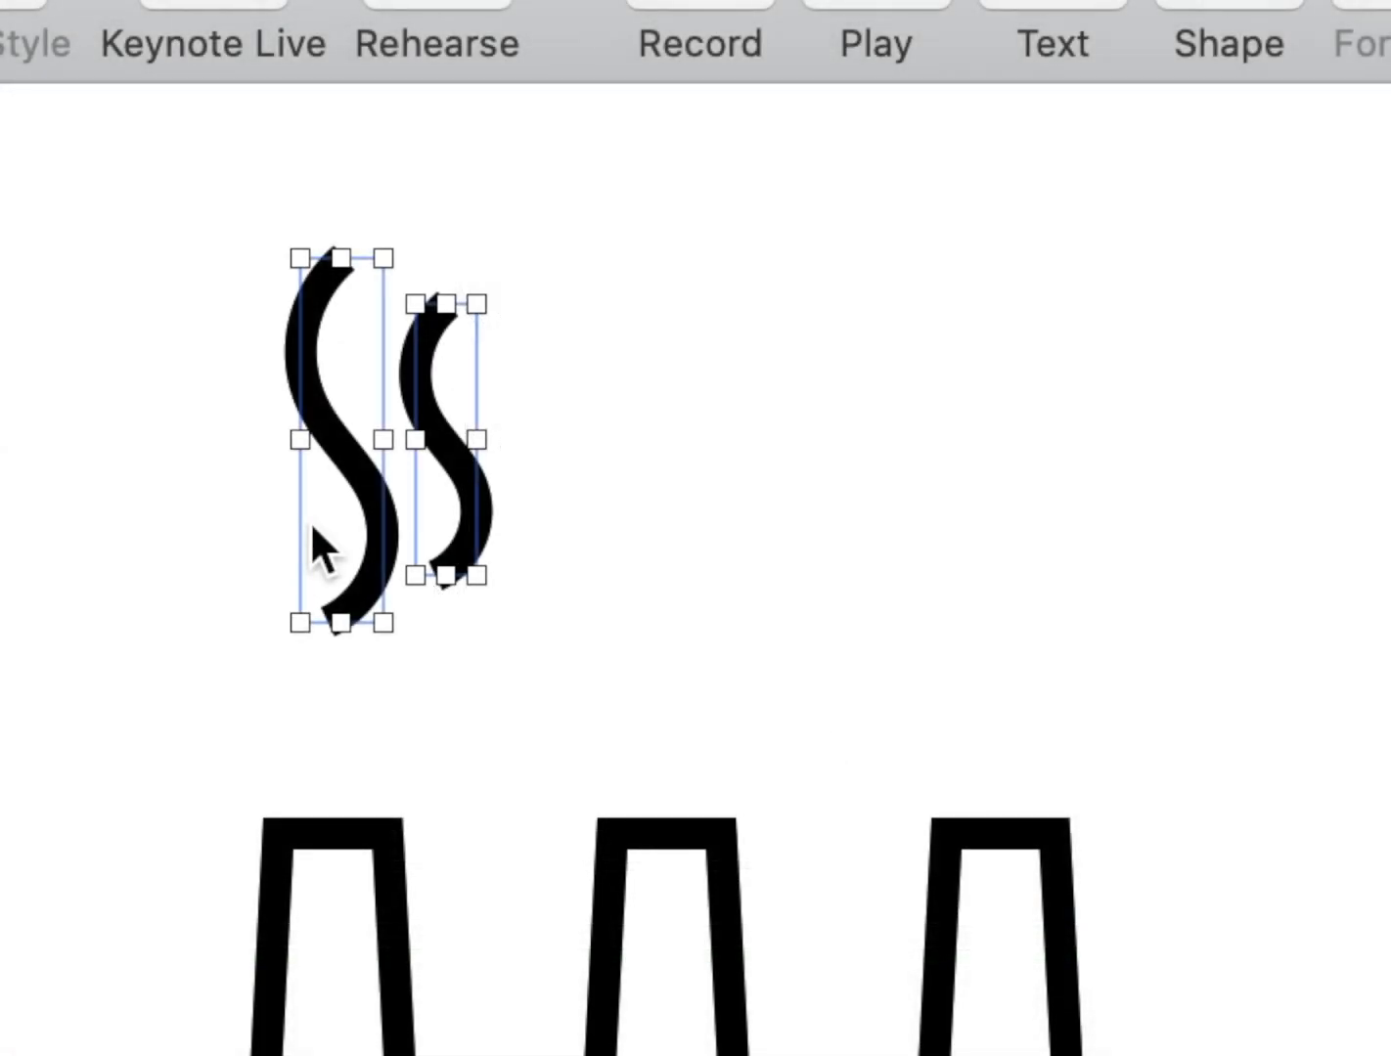
pyautogui.press('super+alt+g')
# Place the smoke pair above the first chimney and evenly spaced duplicates above the other two, aligned at Y 52 pt.
pyautogui.moveTo(482, 476); pyautogui.dragTo(409, 550)
pyautogui.press('super+d')
pyautogui.press('super+d')
pyautogui.moveTo(495, 626); pyautogui.dragTo(1037, 534)
pyautogui.moveTo(446, 612); pyautogui.dragTo(721, 544)
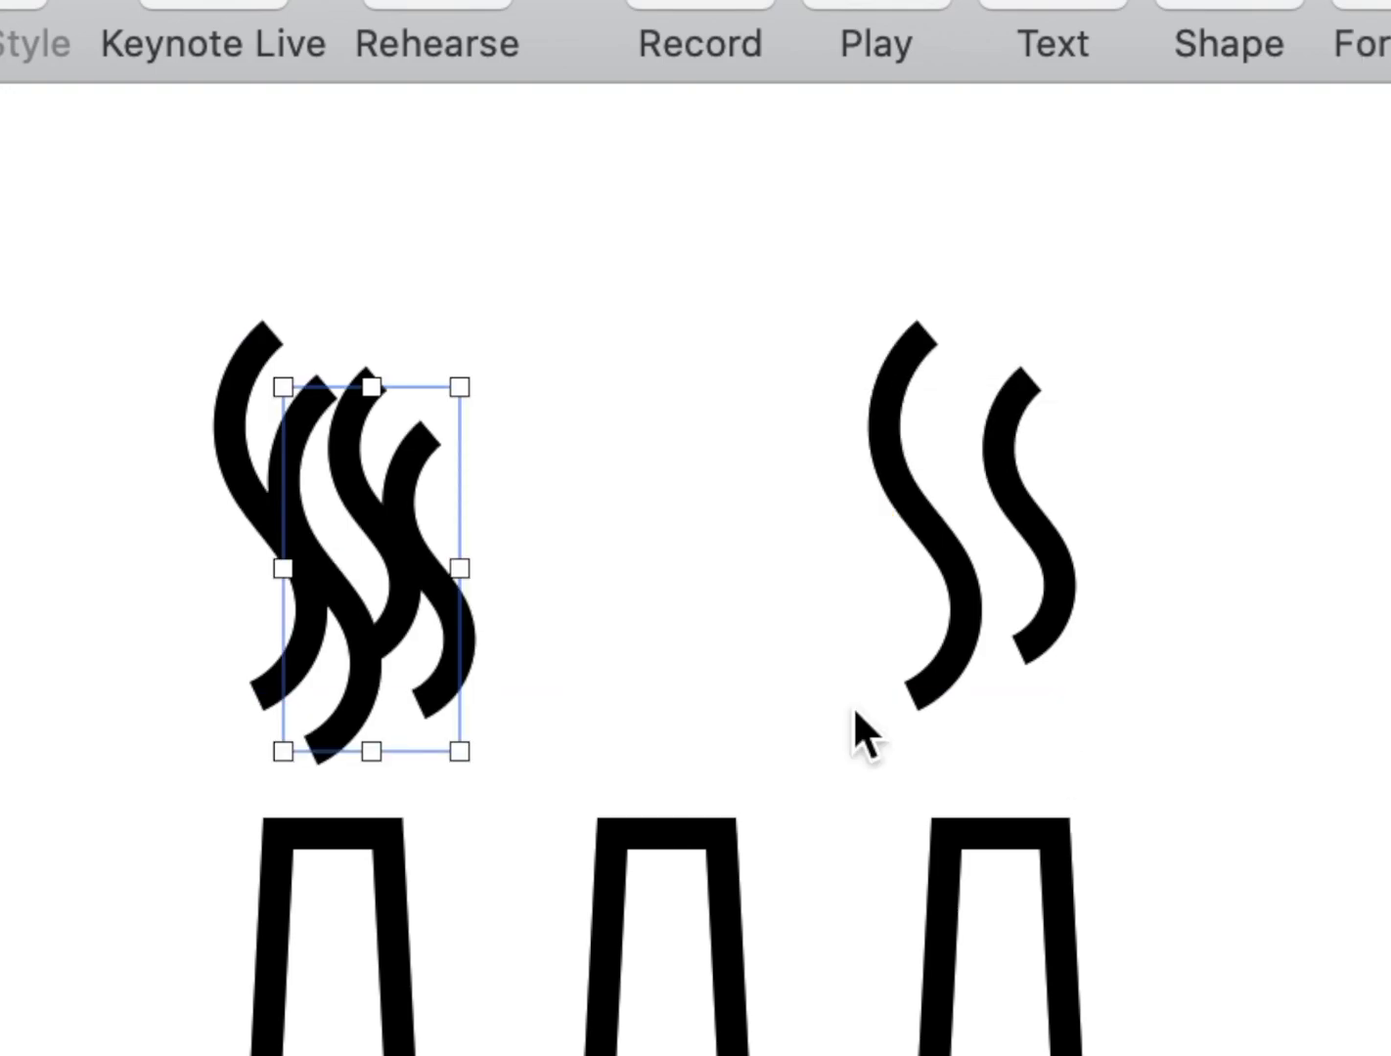
pyautogui.moveTo(450, 619); pyautogui.dragTo(706, 589)
pyautogui.moveTo(706, 590); pyautogui.dragTo(709, 584)
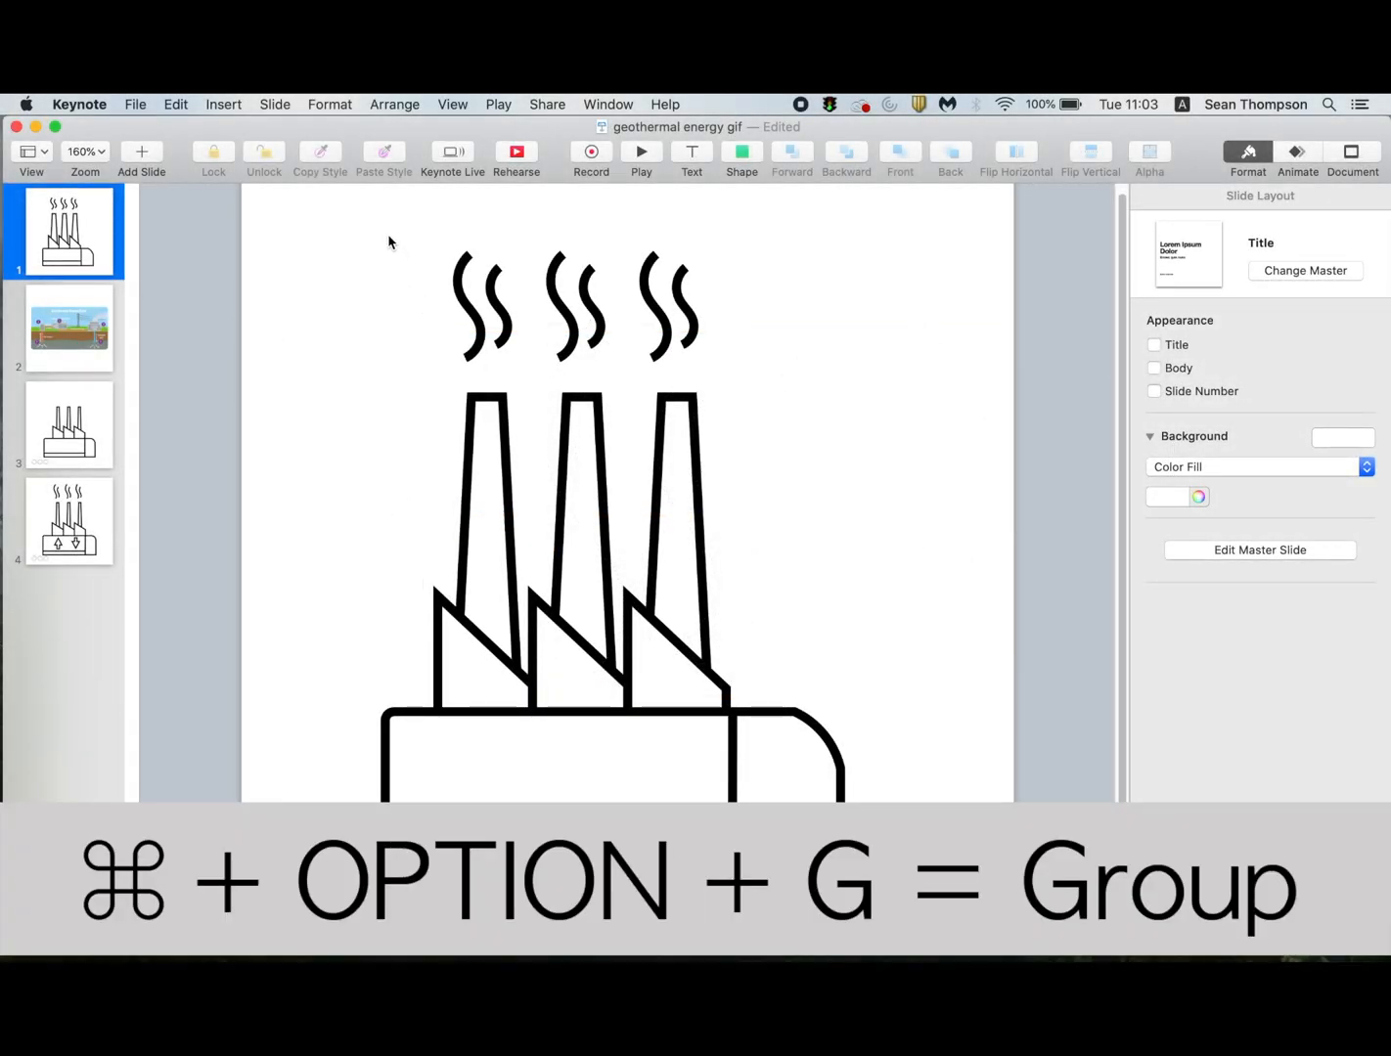
# Group the three smoke pairs above the chimneys into one object.
pyautogui.moveTo(389, 241); pyautogui.dragTo(702, 306)
pyautogui.press('super+alt+g')
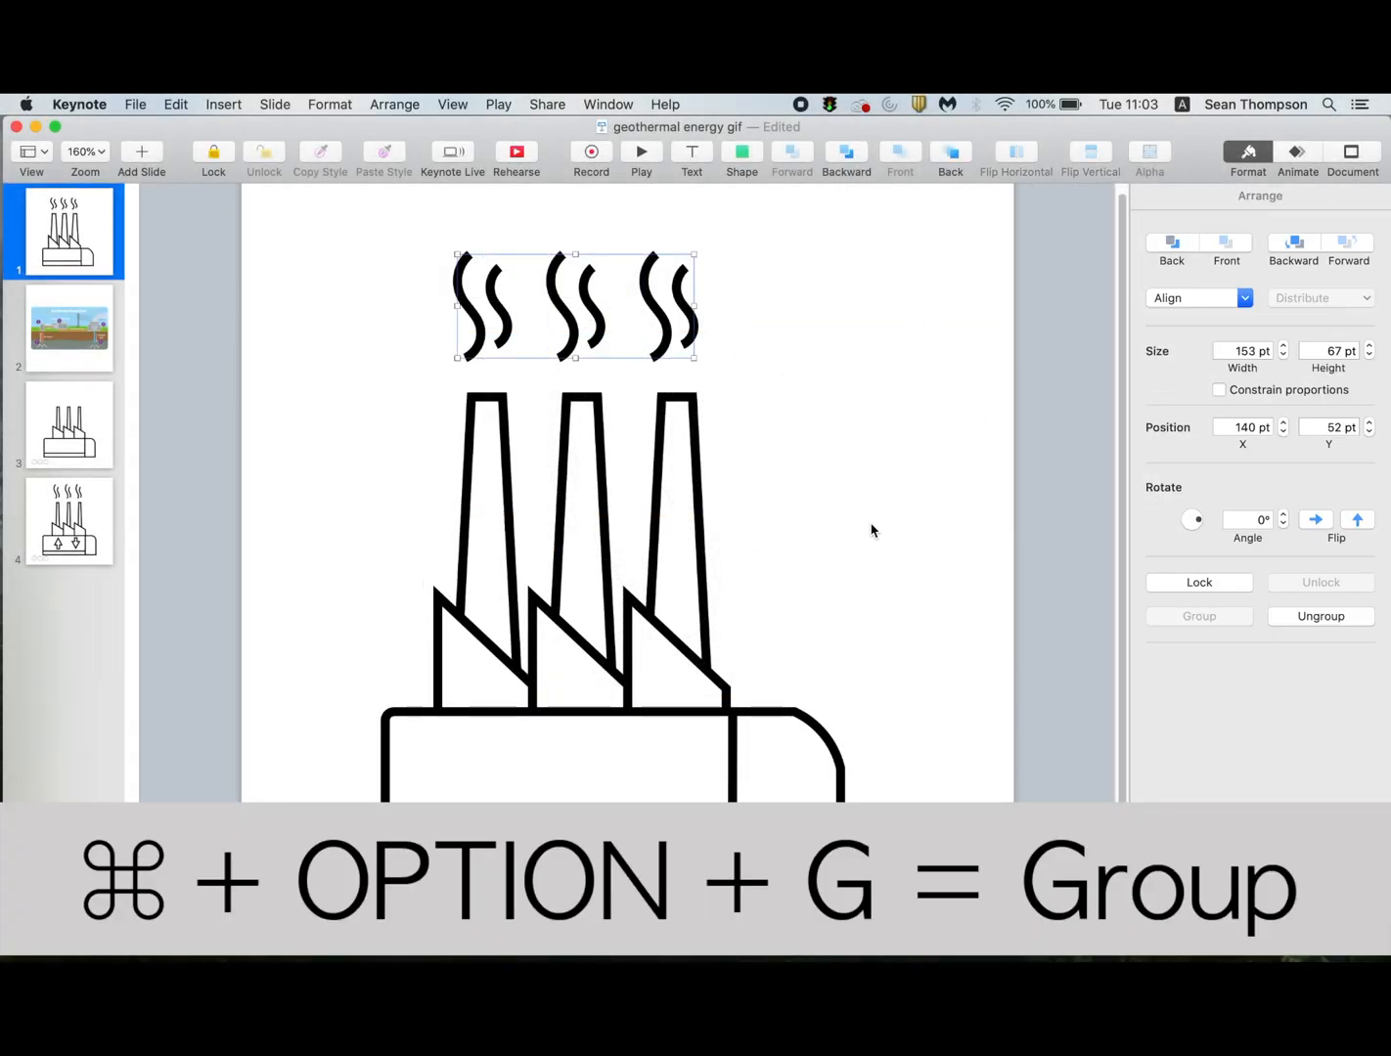
pyautogui.click(871, 530)
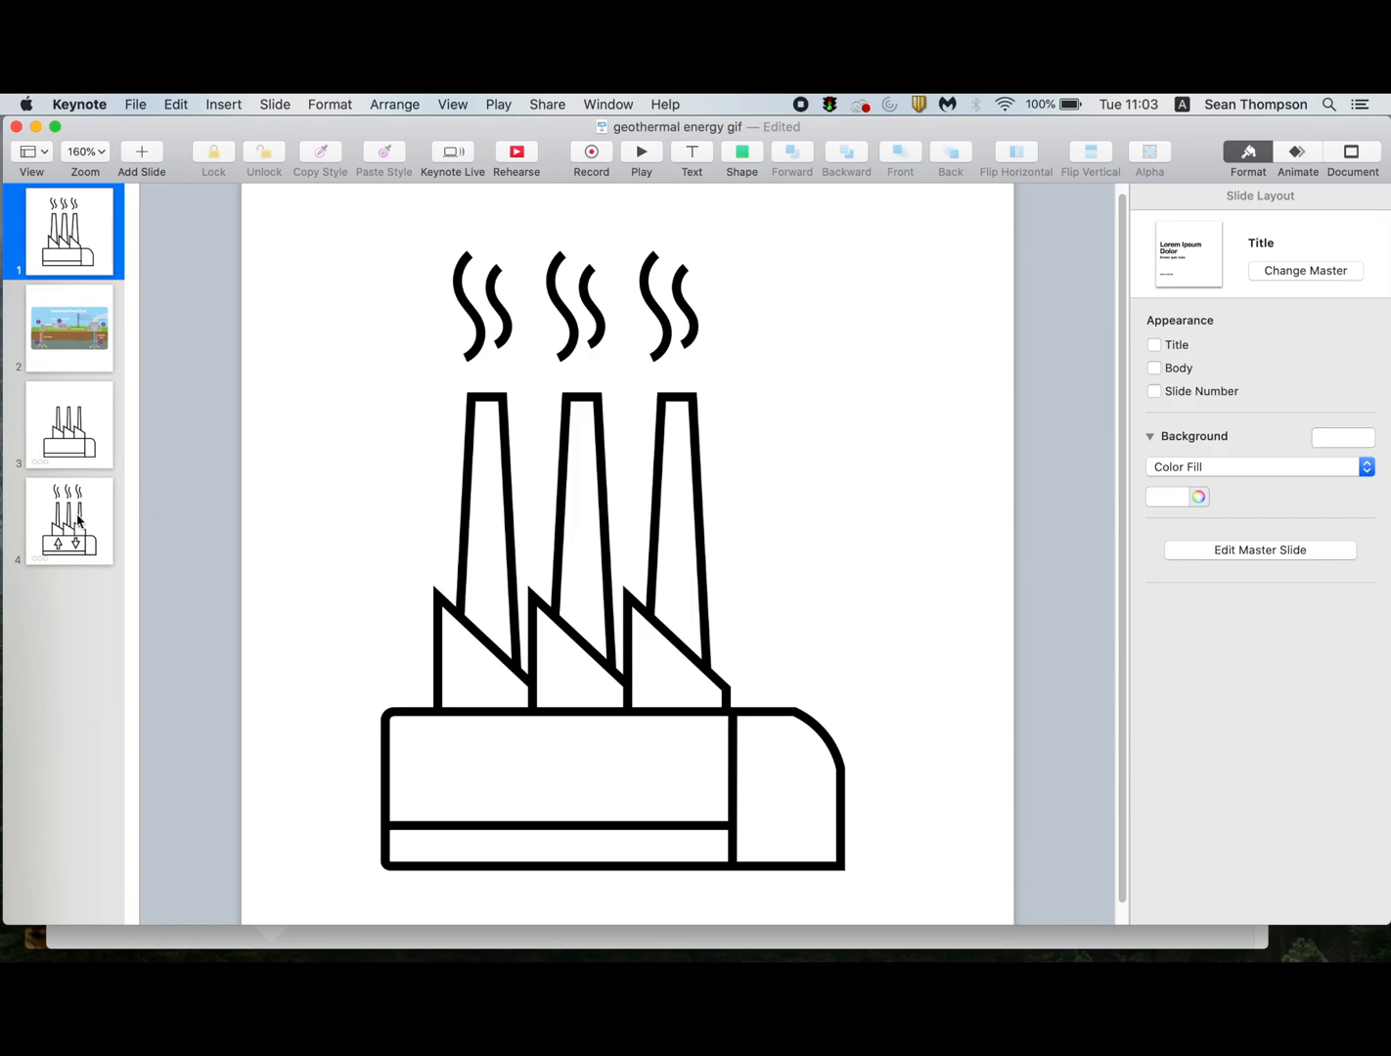
# Check the finished example on slide 4, and insert an arrow on slide 1 in the white-filled, black-outlined shape style.
pyautogui.click(78, 523)
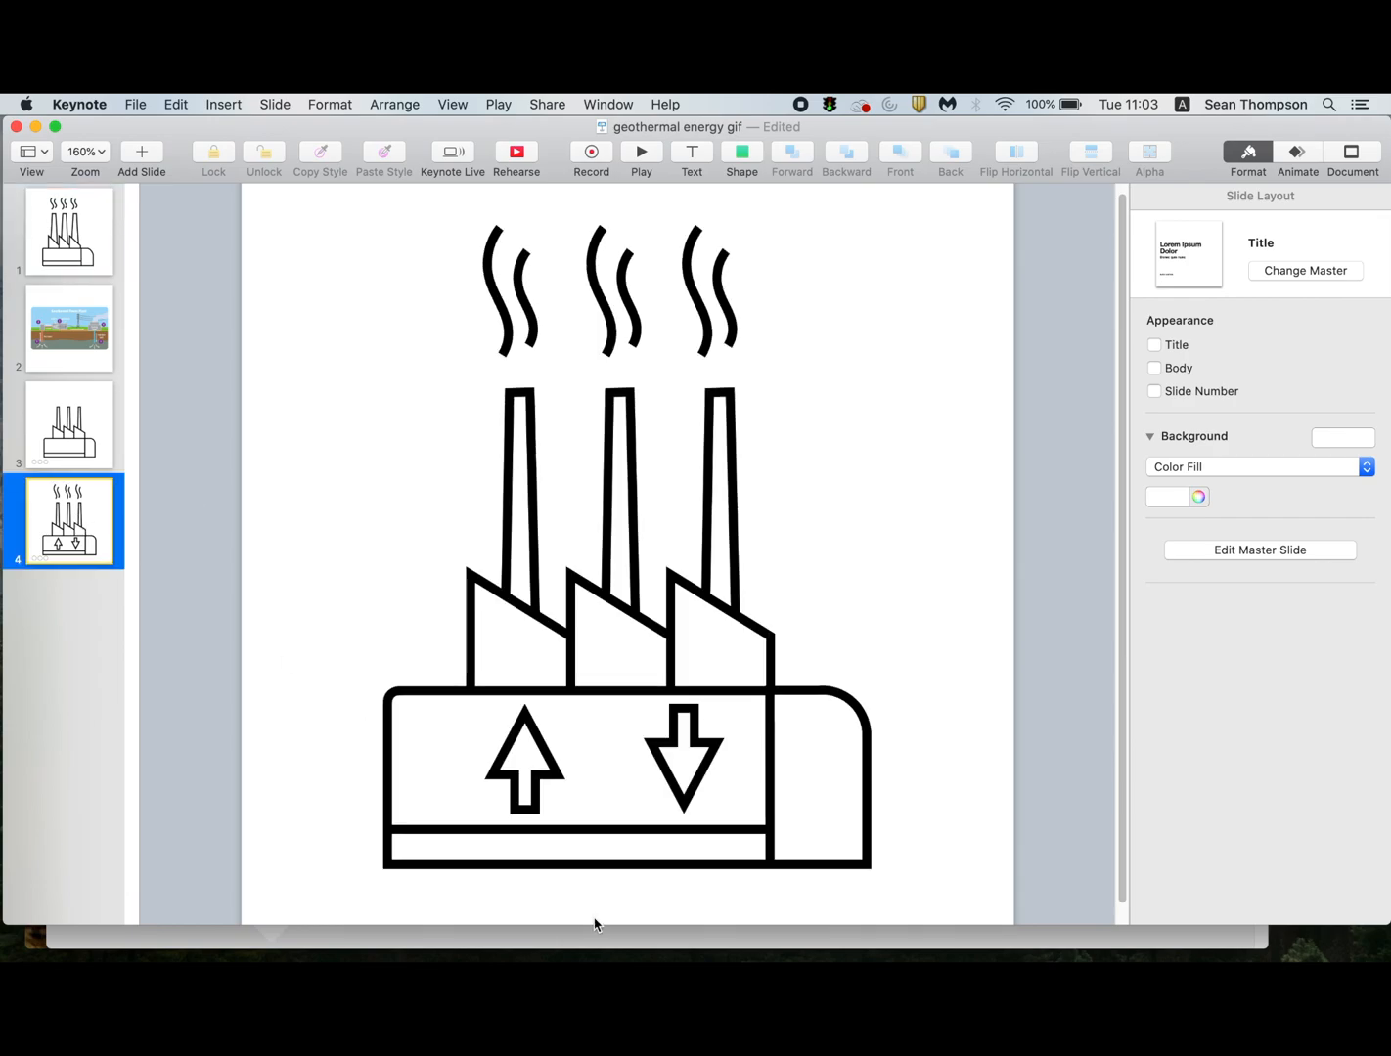
pyautogui.click(49, 215)
pyautogui.click(741, 152)
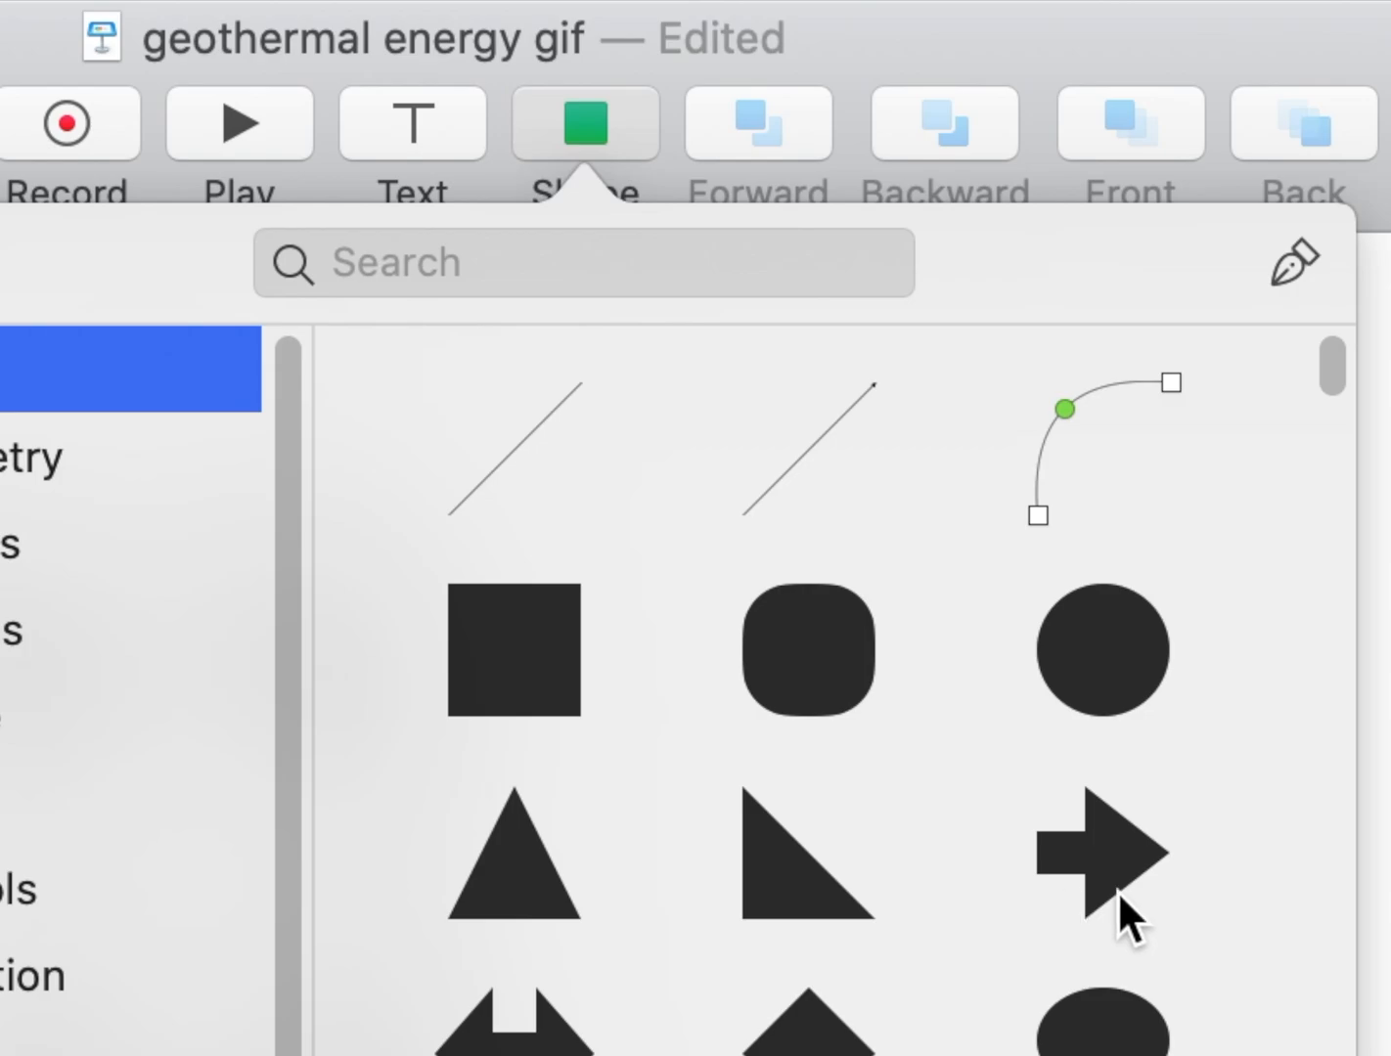
pyautogui.click(1111, 841)
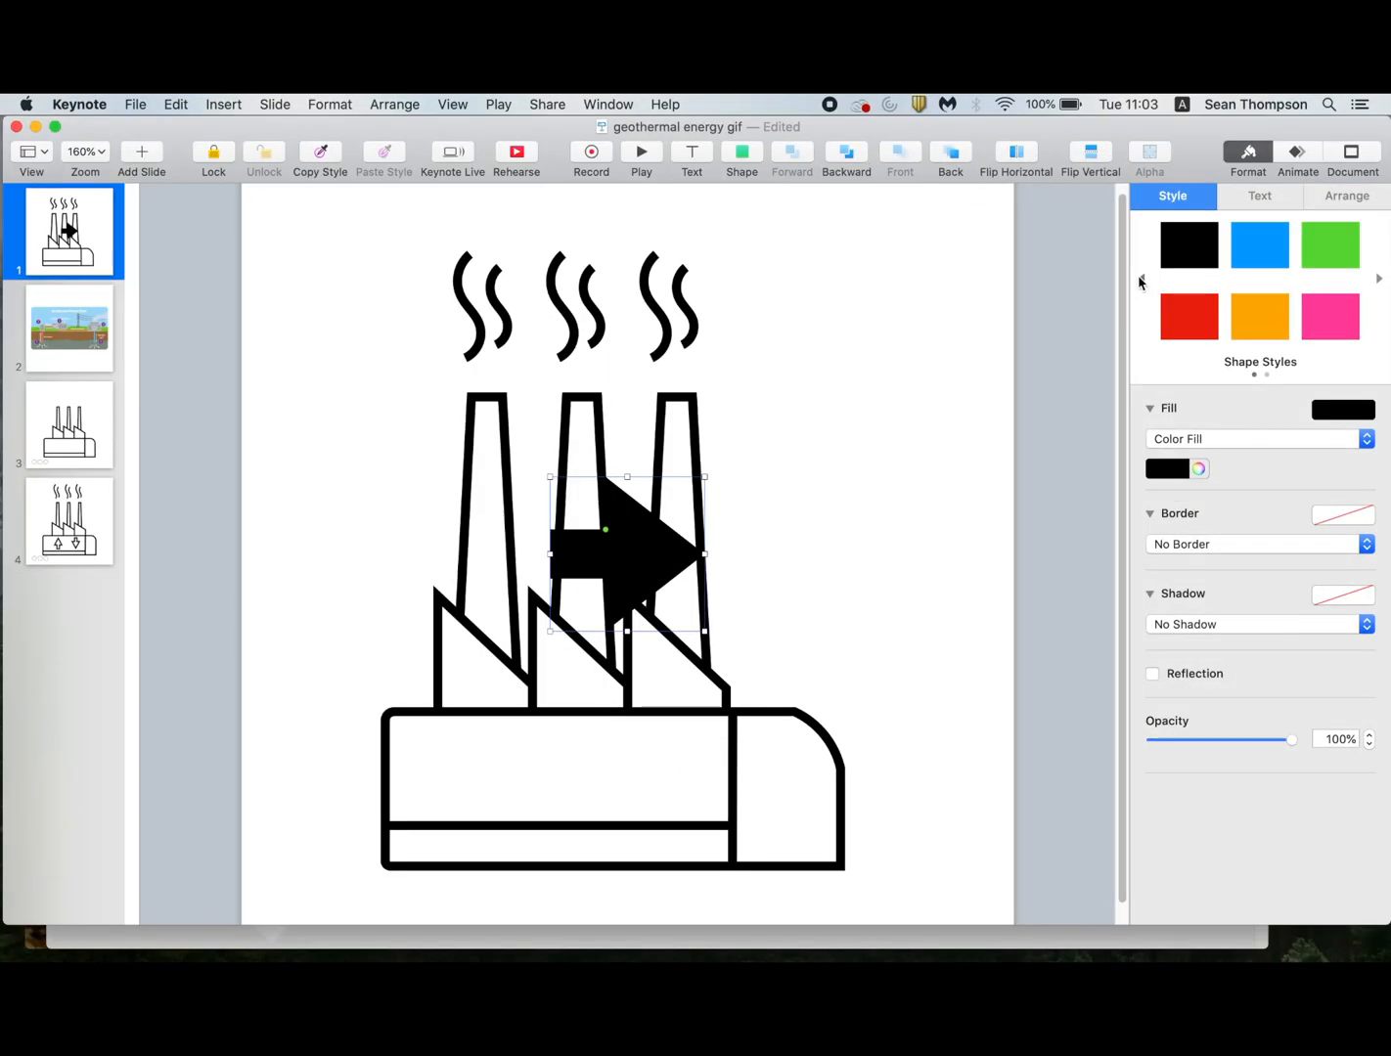
pyautogui.click(1141, 281)
pyautogui.click(1248, 264)
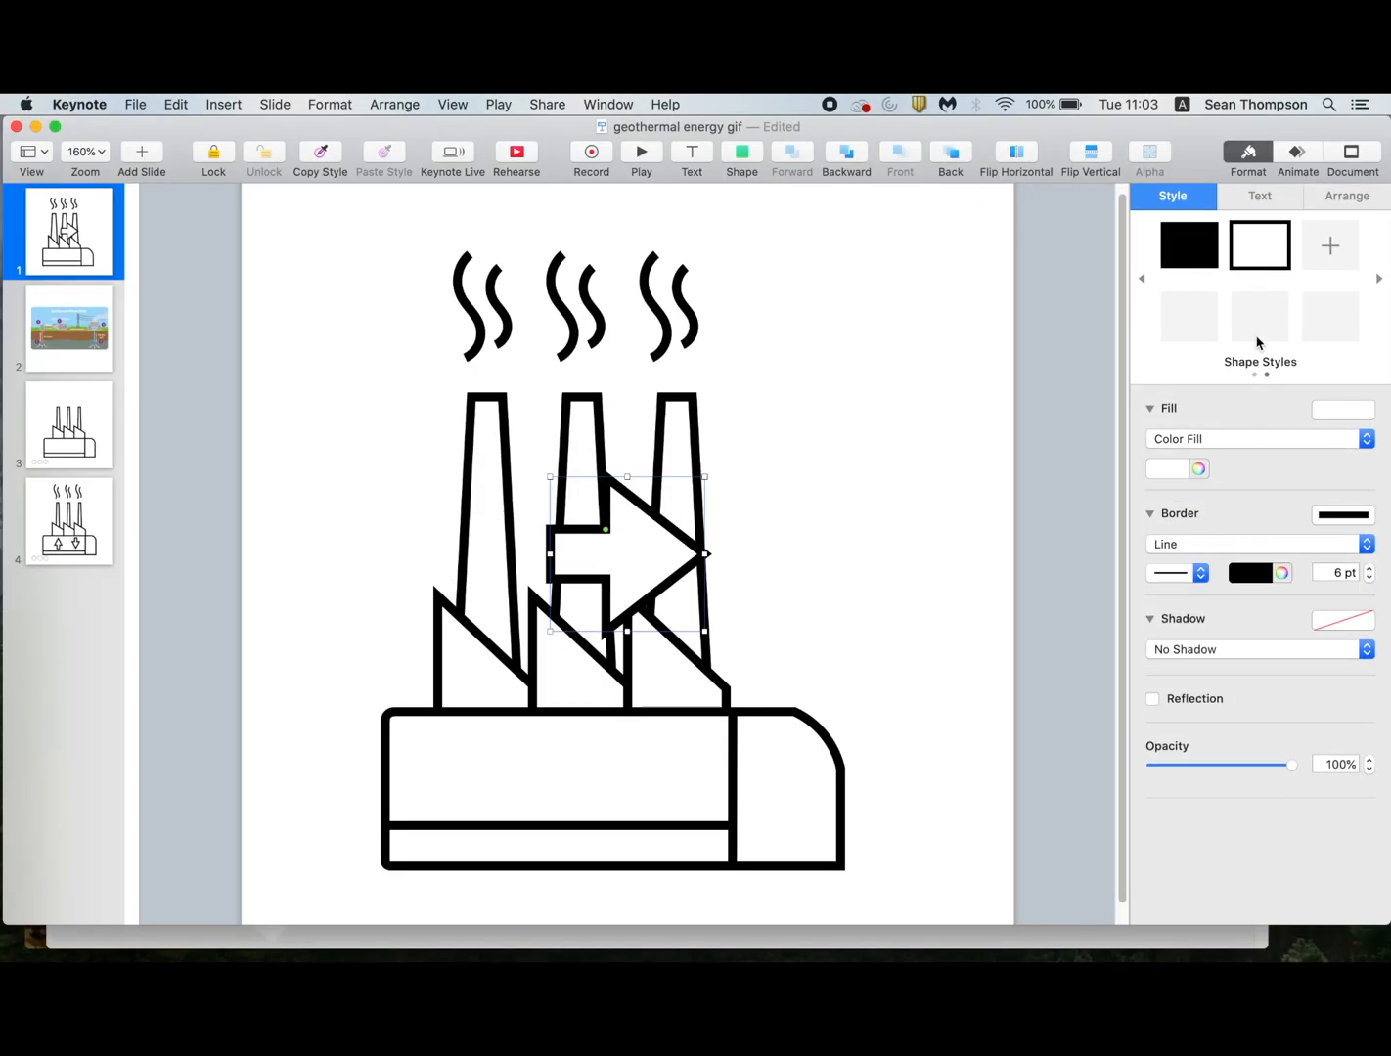
# Resize the arrow to about 58 by 49 pt and rotate it to 90°.
pyautogui.moveTo(702, 632); pyautogui.dragTo(641, 547)
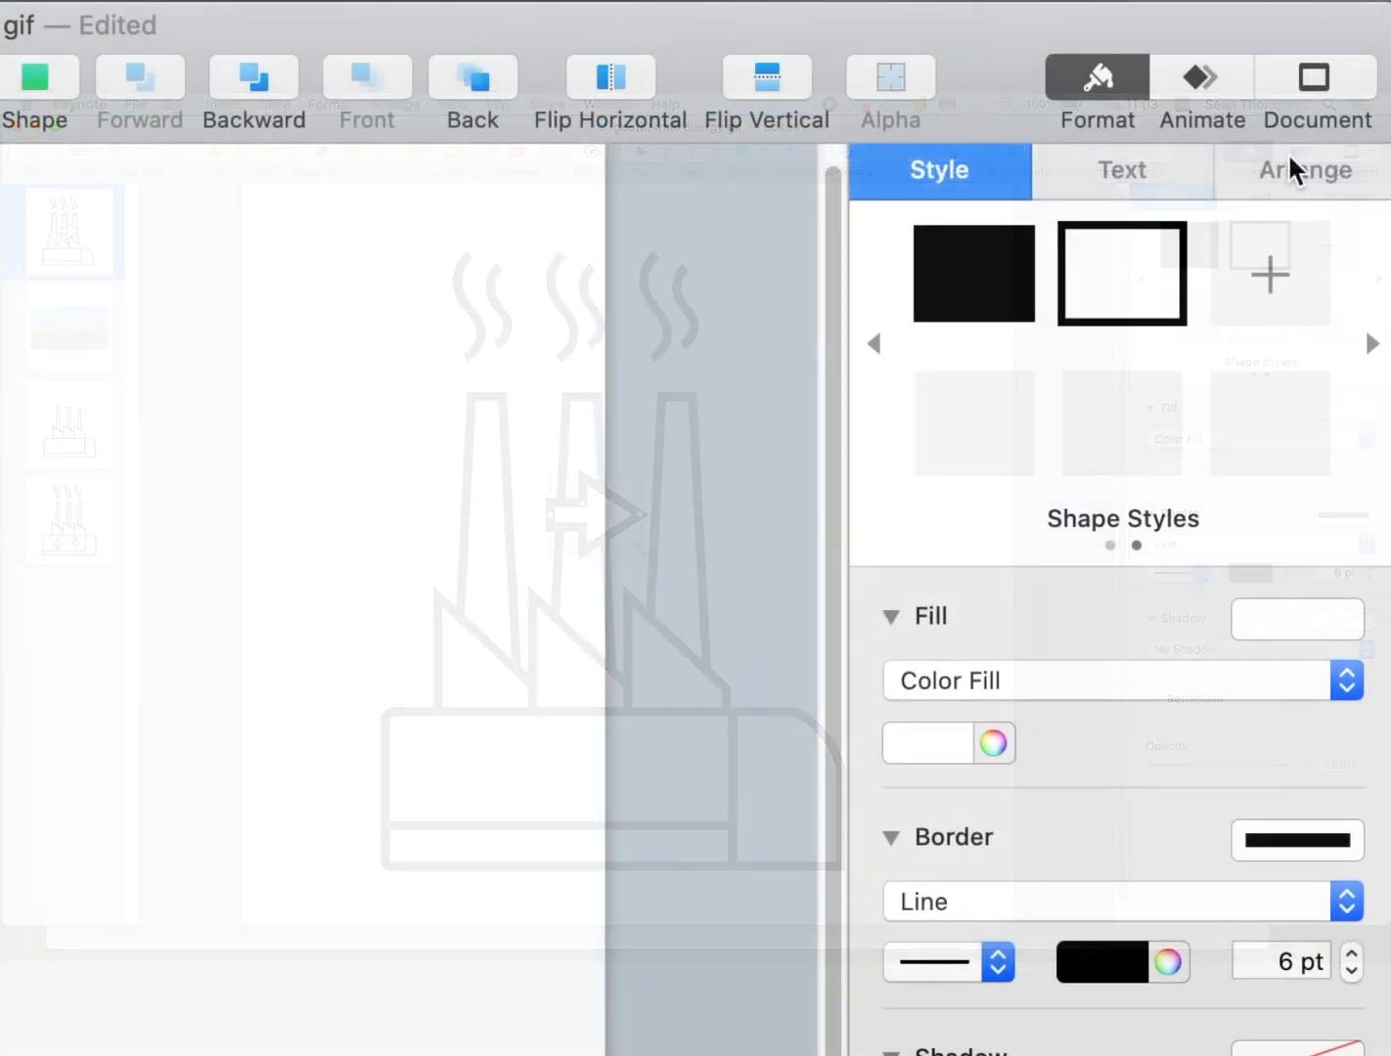
pyautogui.click(1297, 172)
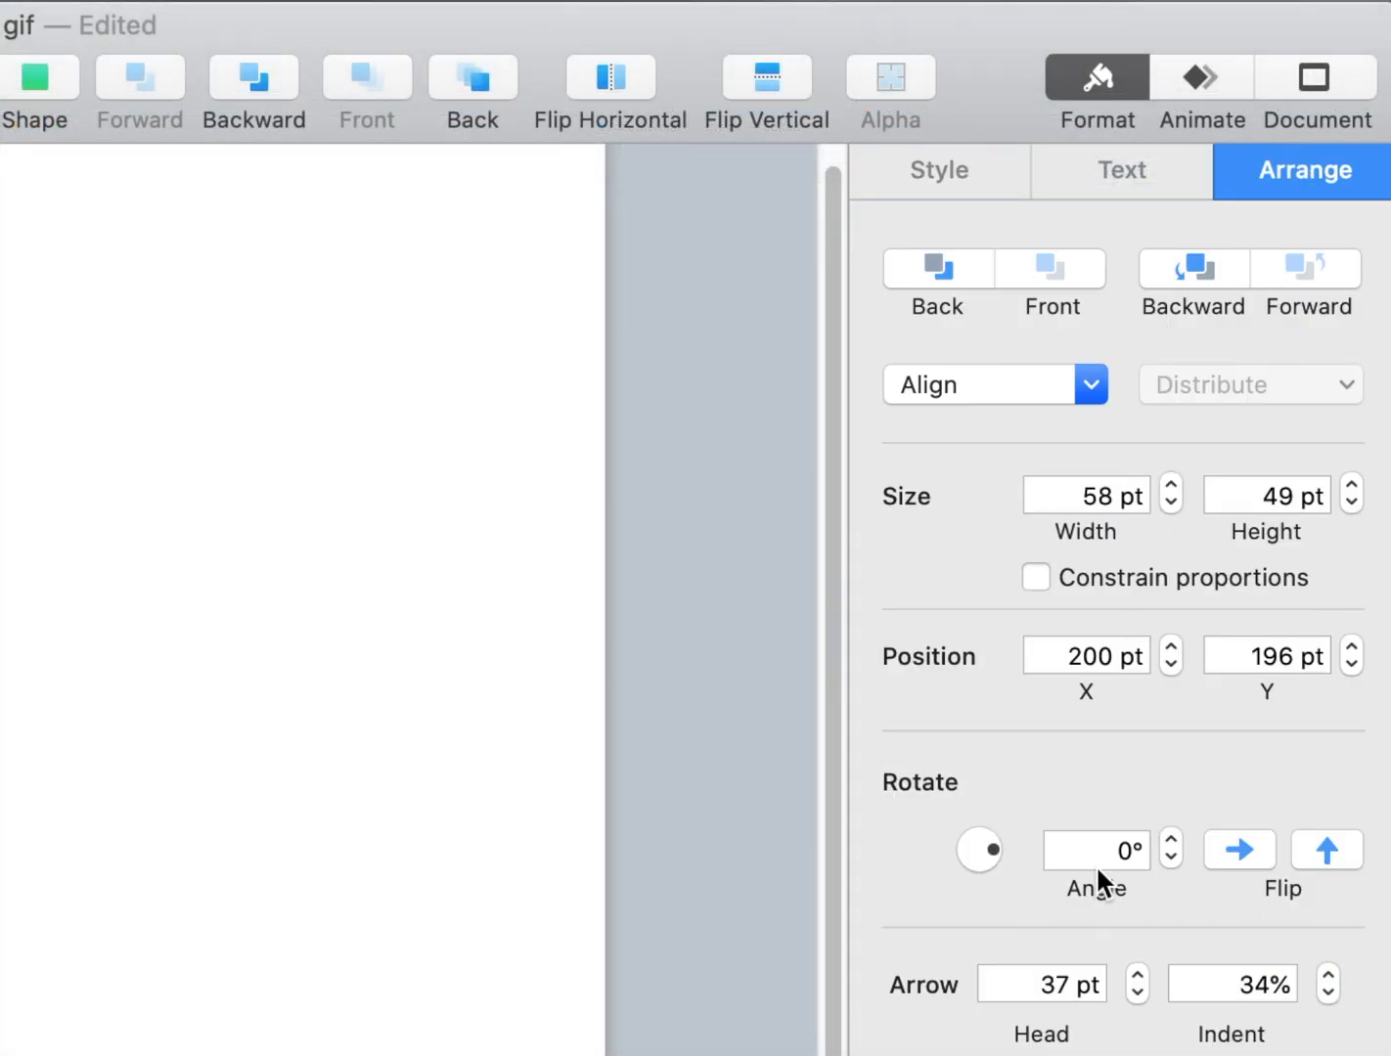
pyautogui.click(1108, 858)
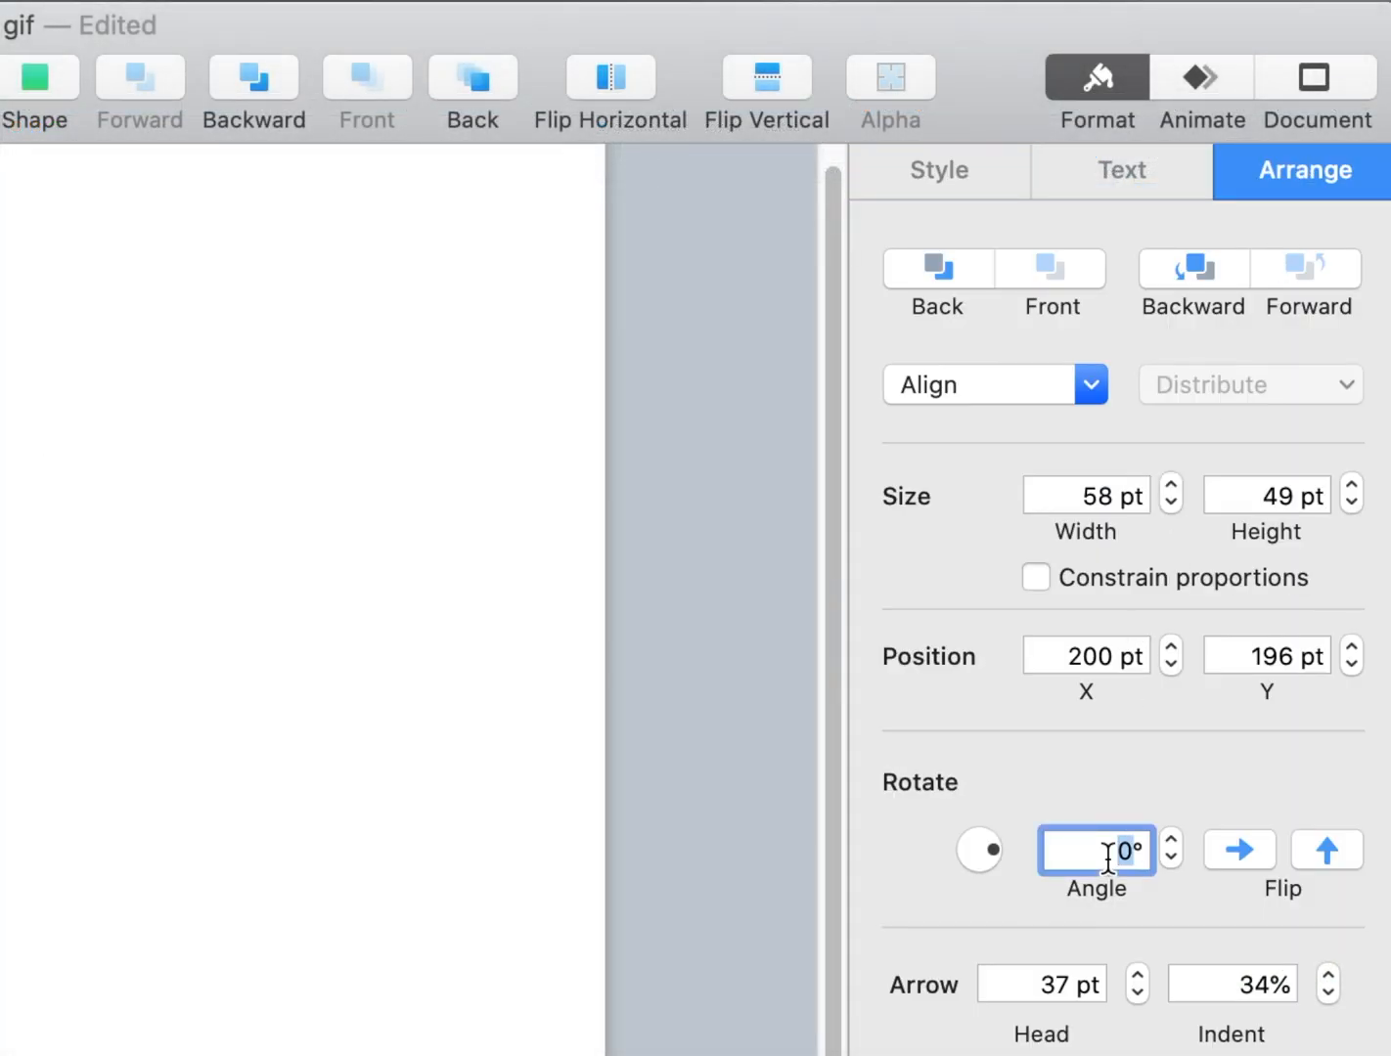
pyautogui.press('Return')
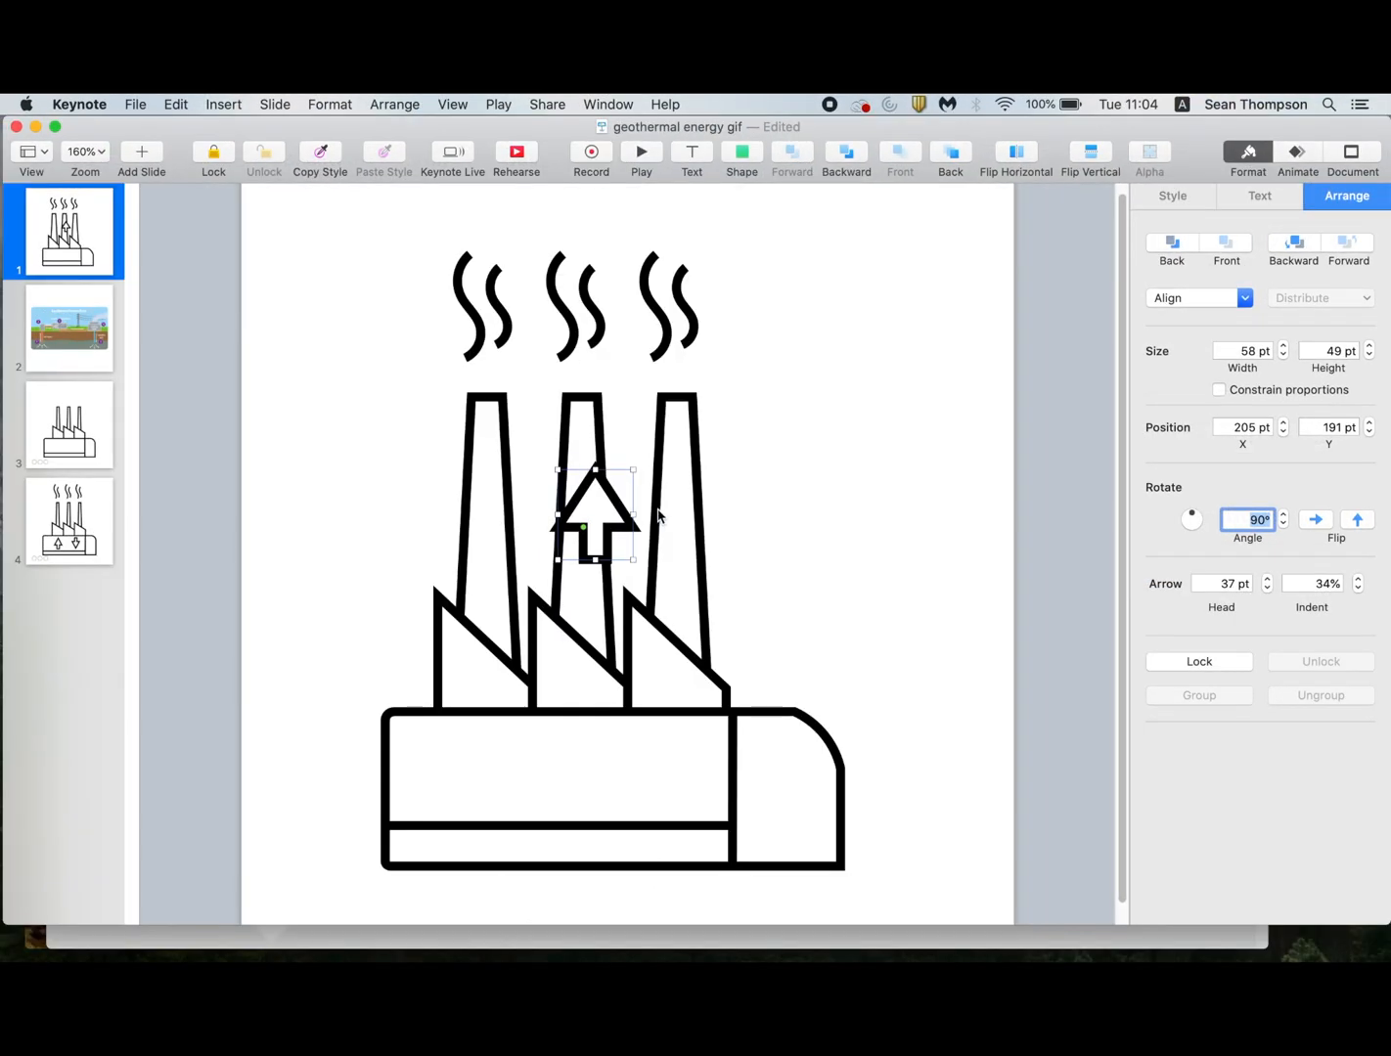
# Position the up arrow inside the left part of the factory base and lower the top line of the base's bottom strip.
pyautogui.moveTo(623, 526); pyautogui.dragTo(513, 777)
pyautogui.click(558, 828)
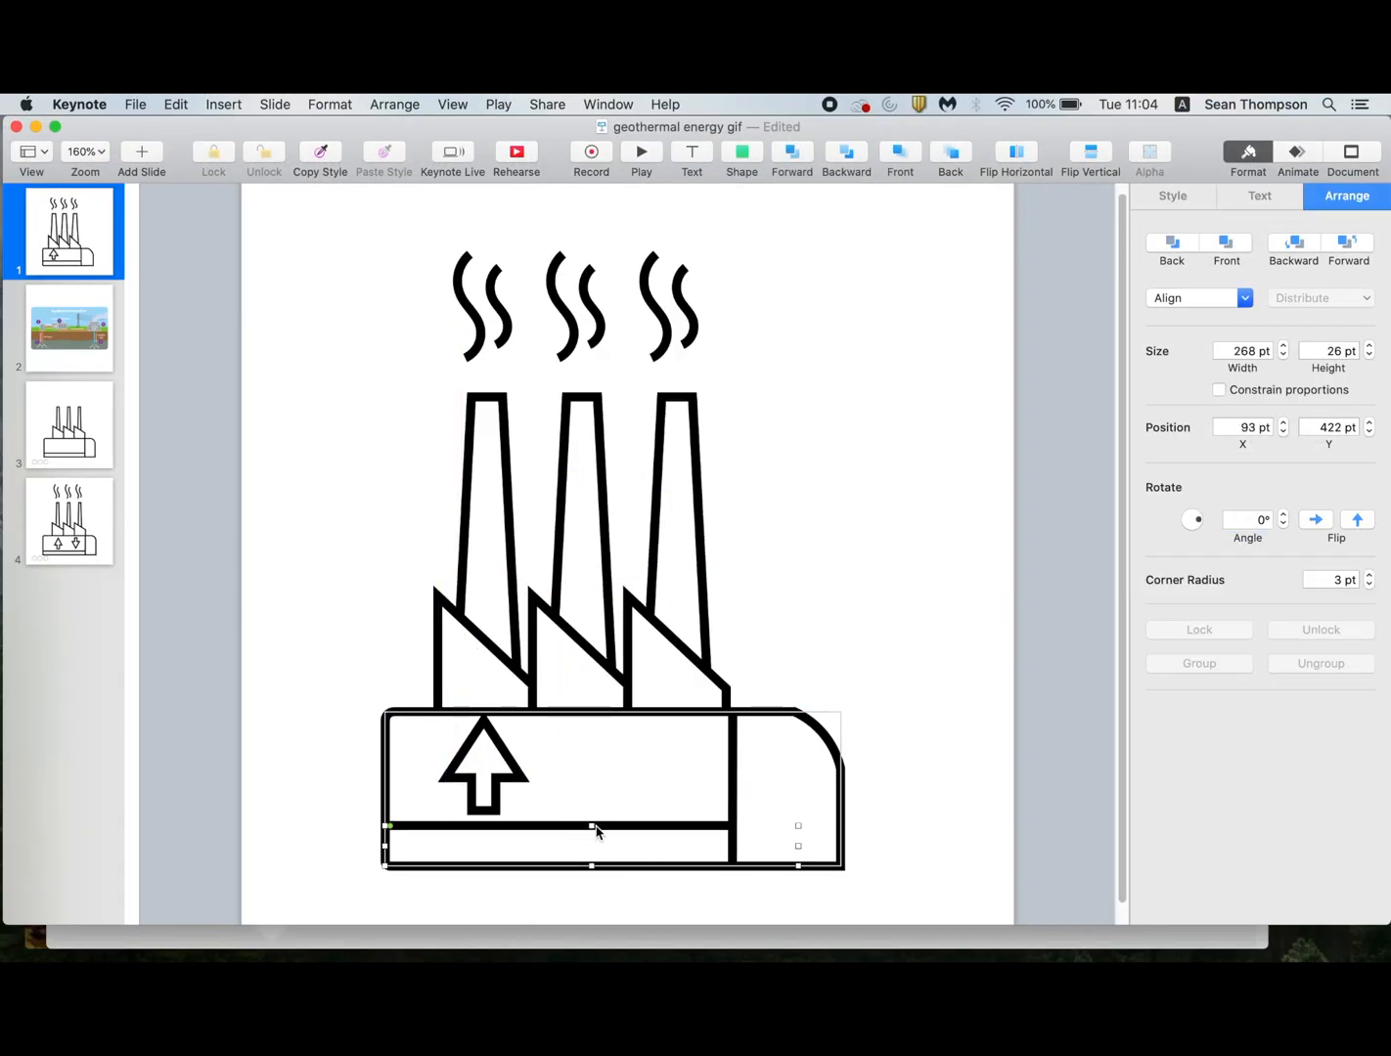
pyautogui.moveTo(592, 827); pyautogui.dragTo(590, 838)
pyautogui.moveTo(518, 783); pyautogui.dragTo(518, 796)
# Duplicate the arrow to the right inside the factory base and rotate the copy to 270° so it points down.
pyautogui.moveTo(522, 732); pyautogui.dragTo(638, 769)
pyautogui.press('super+d')
pyautogui.doubleClick(1253, 518)
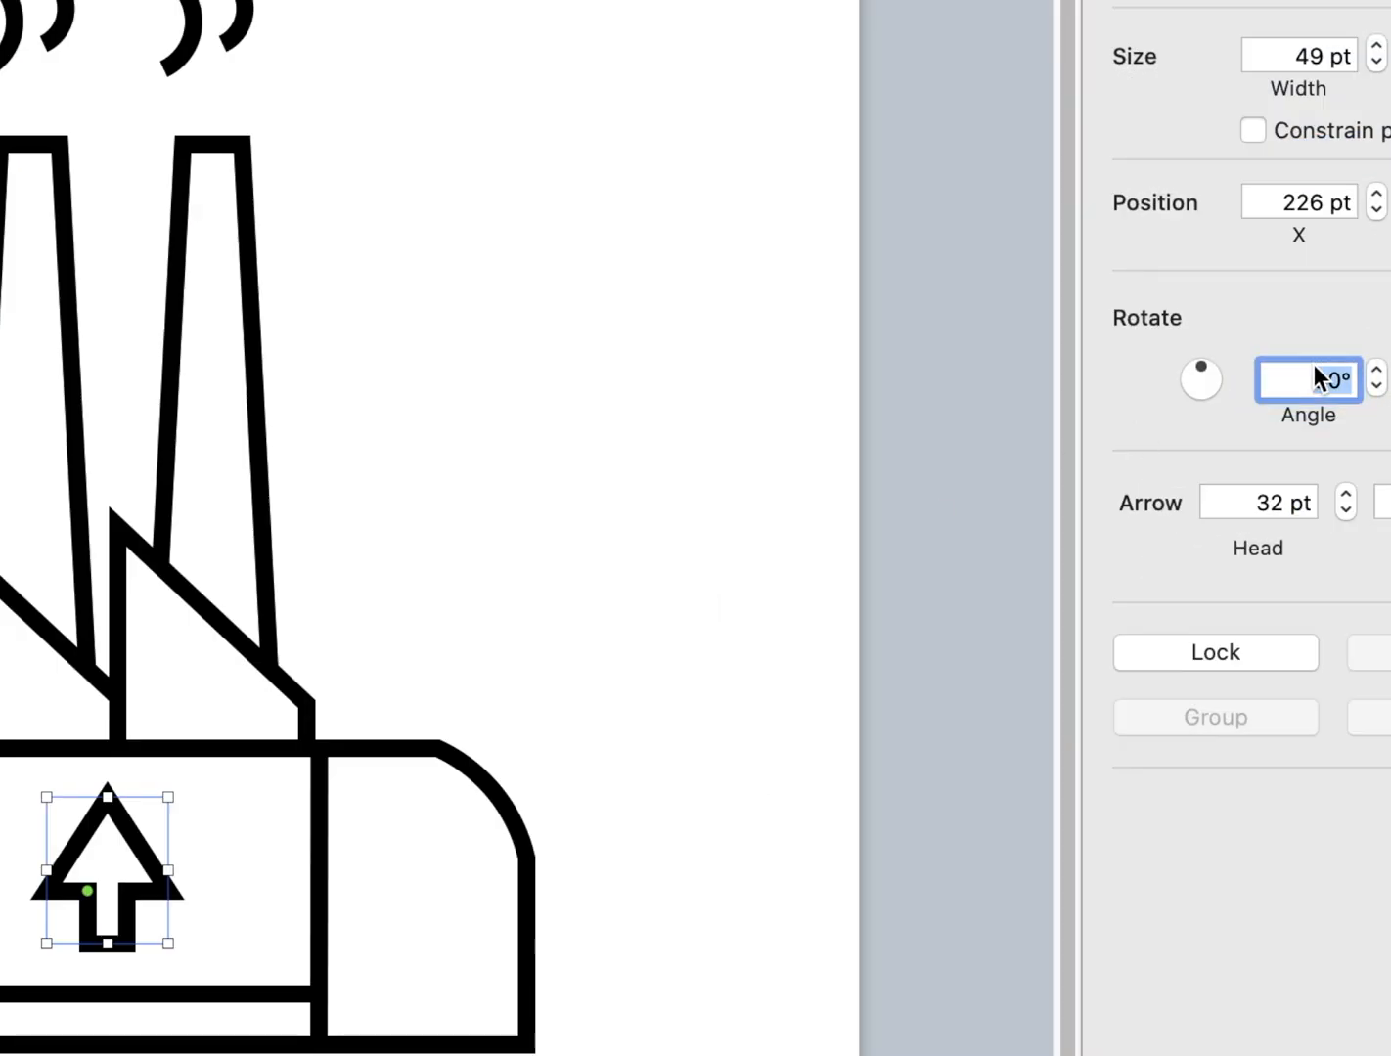
pyautogui.write('27')
pyautogui.press('Return')
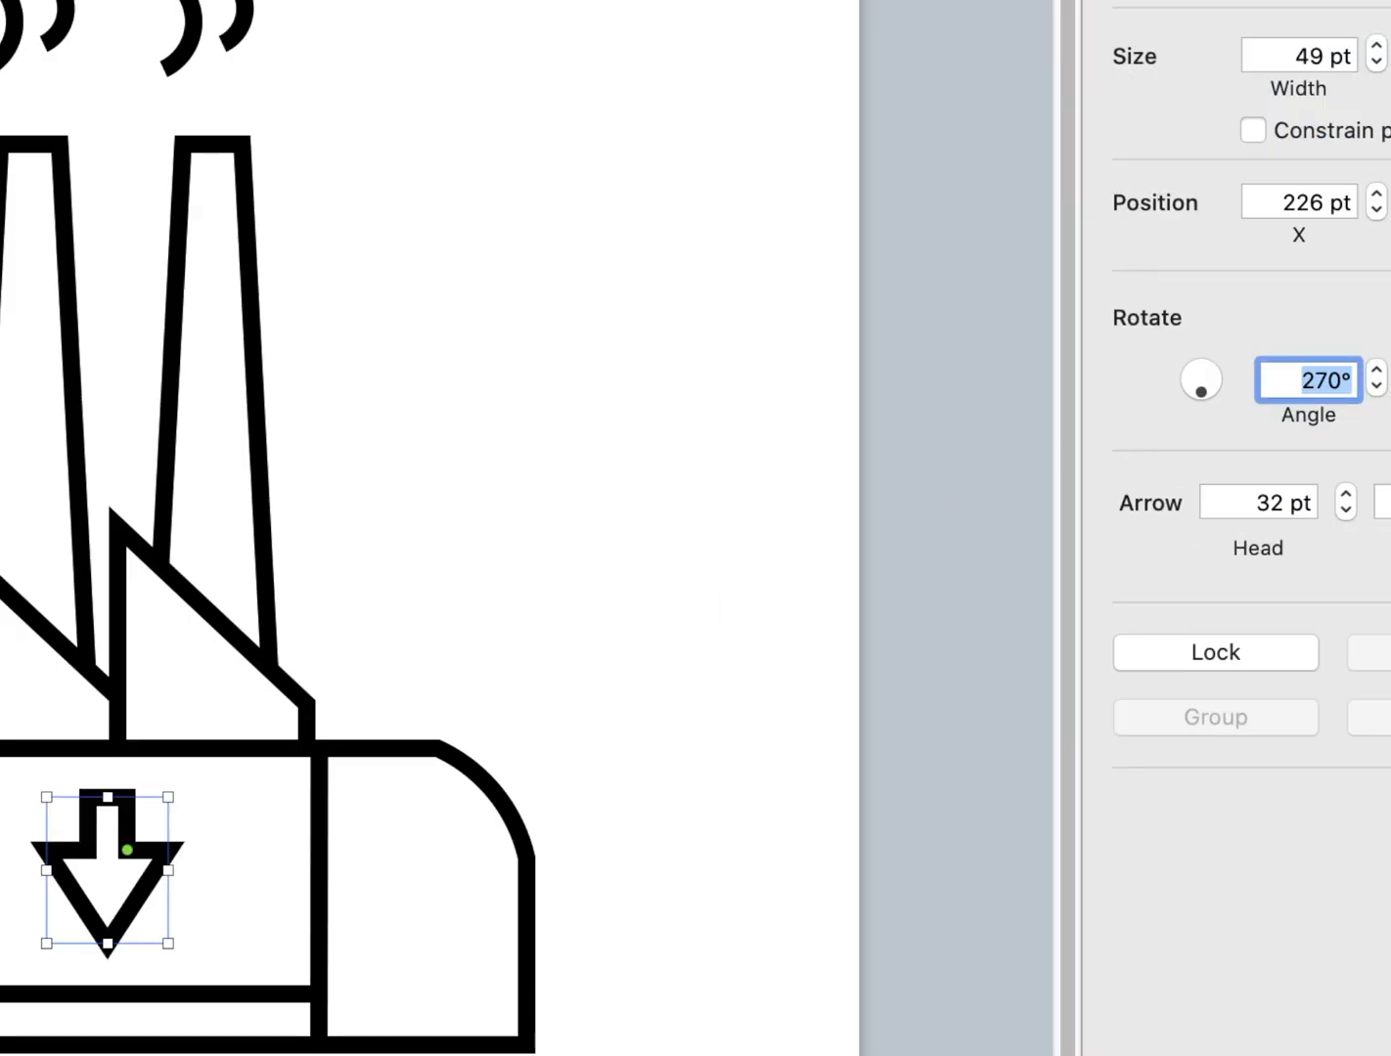
pyautogui.click(884, 384)
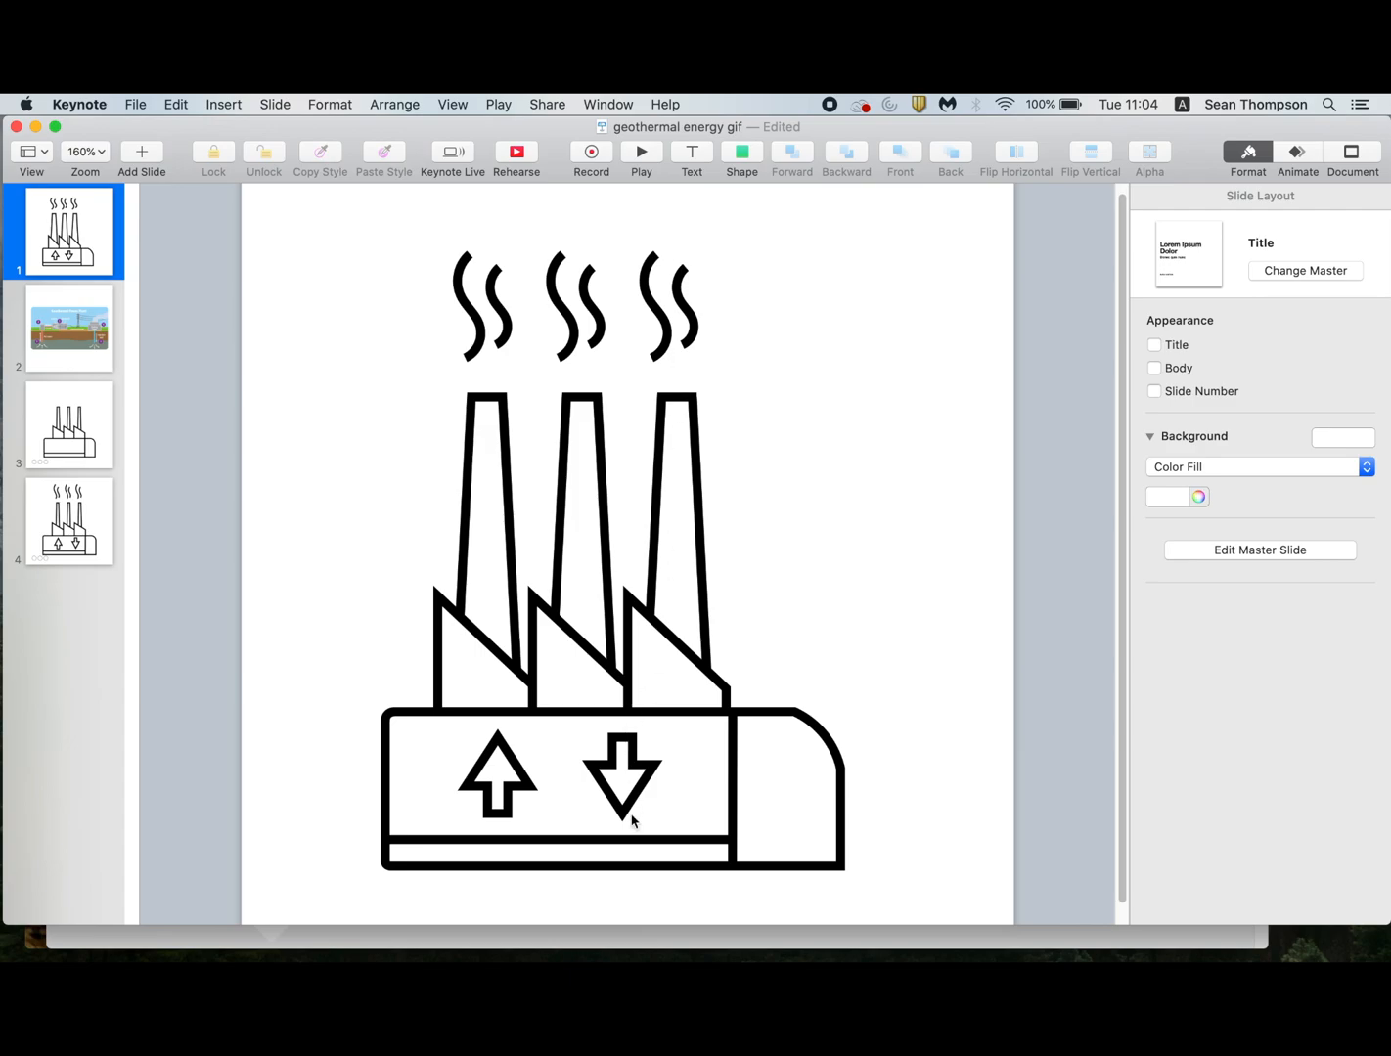
# Add a Wipe build-in effect to the up arrow with its direction set to From Bottom.
pyautogui.click(516, 798)
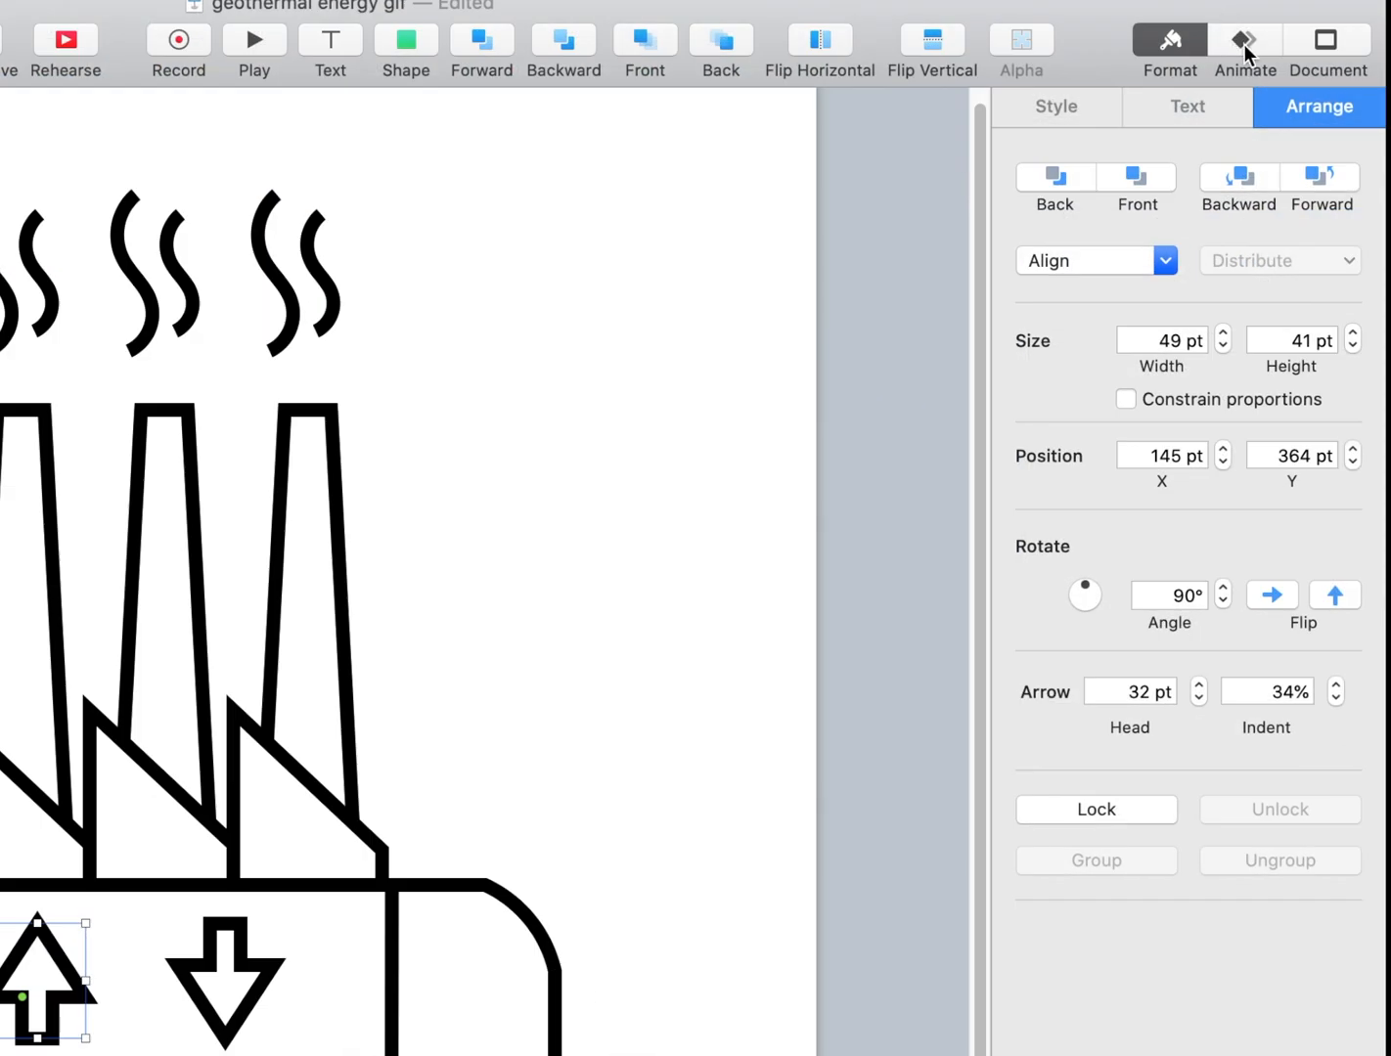
pyautogui.click(1244, 44)
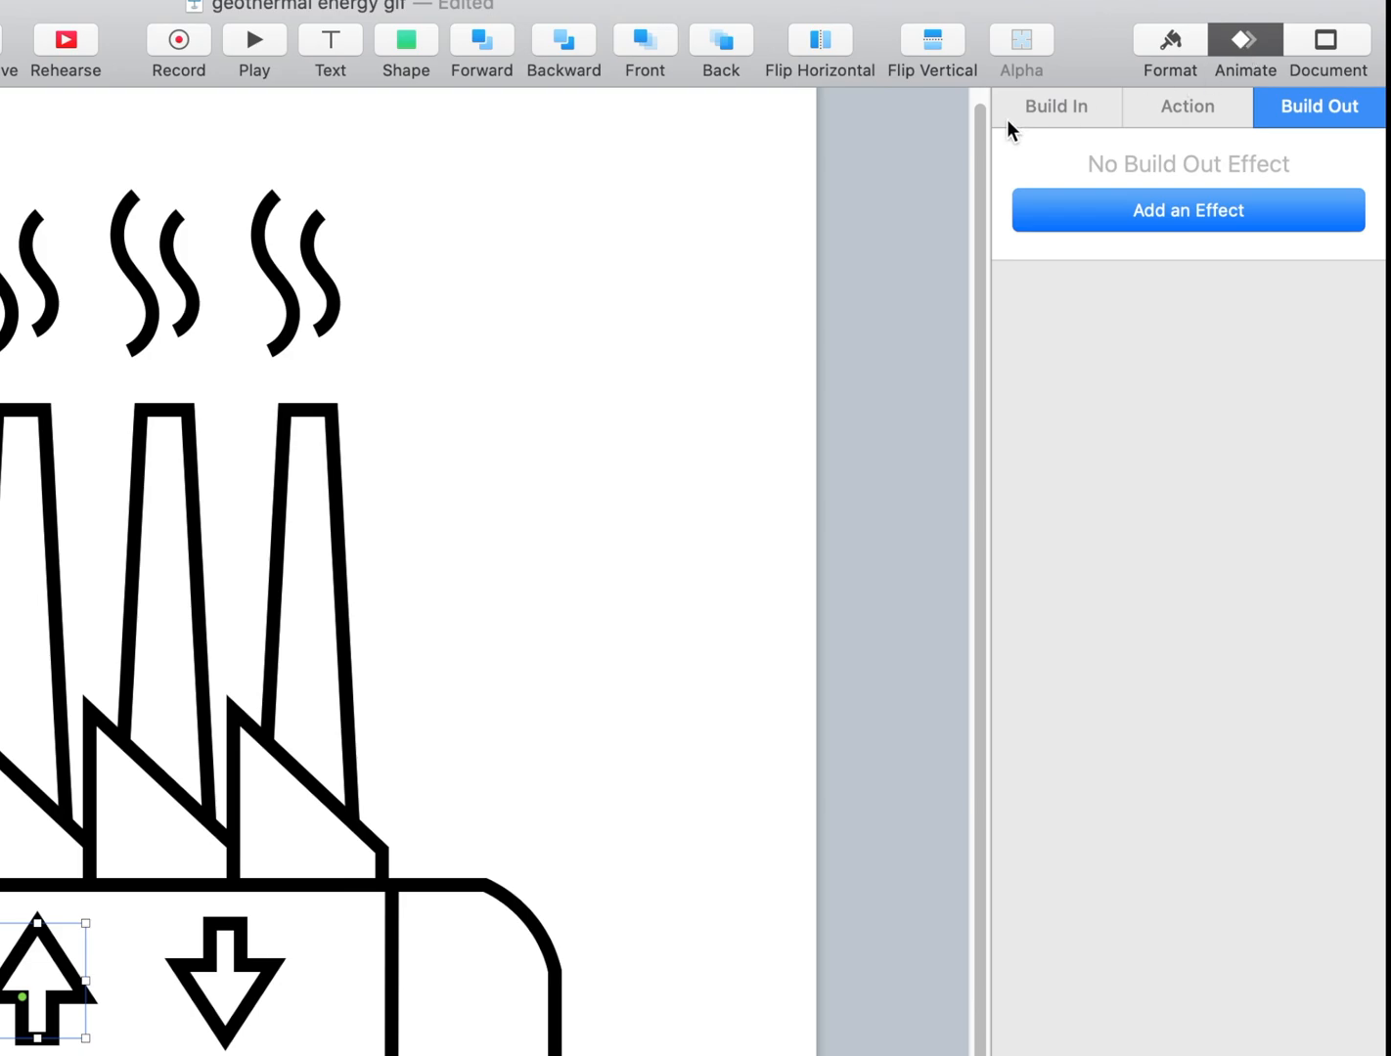
pyautogui.click(1029, 107)
pyautogui.click(1118, 210)
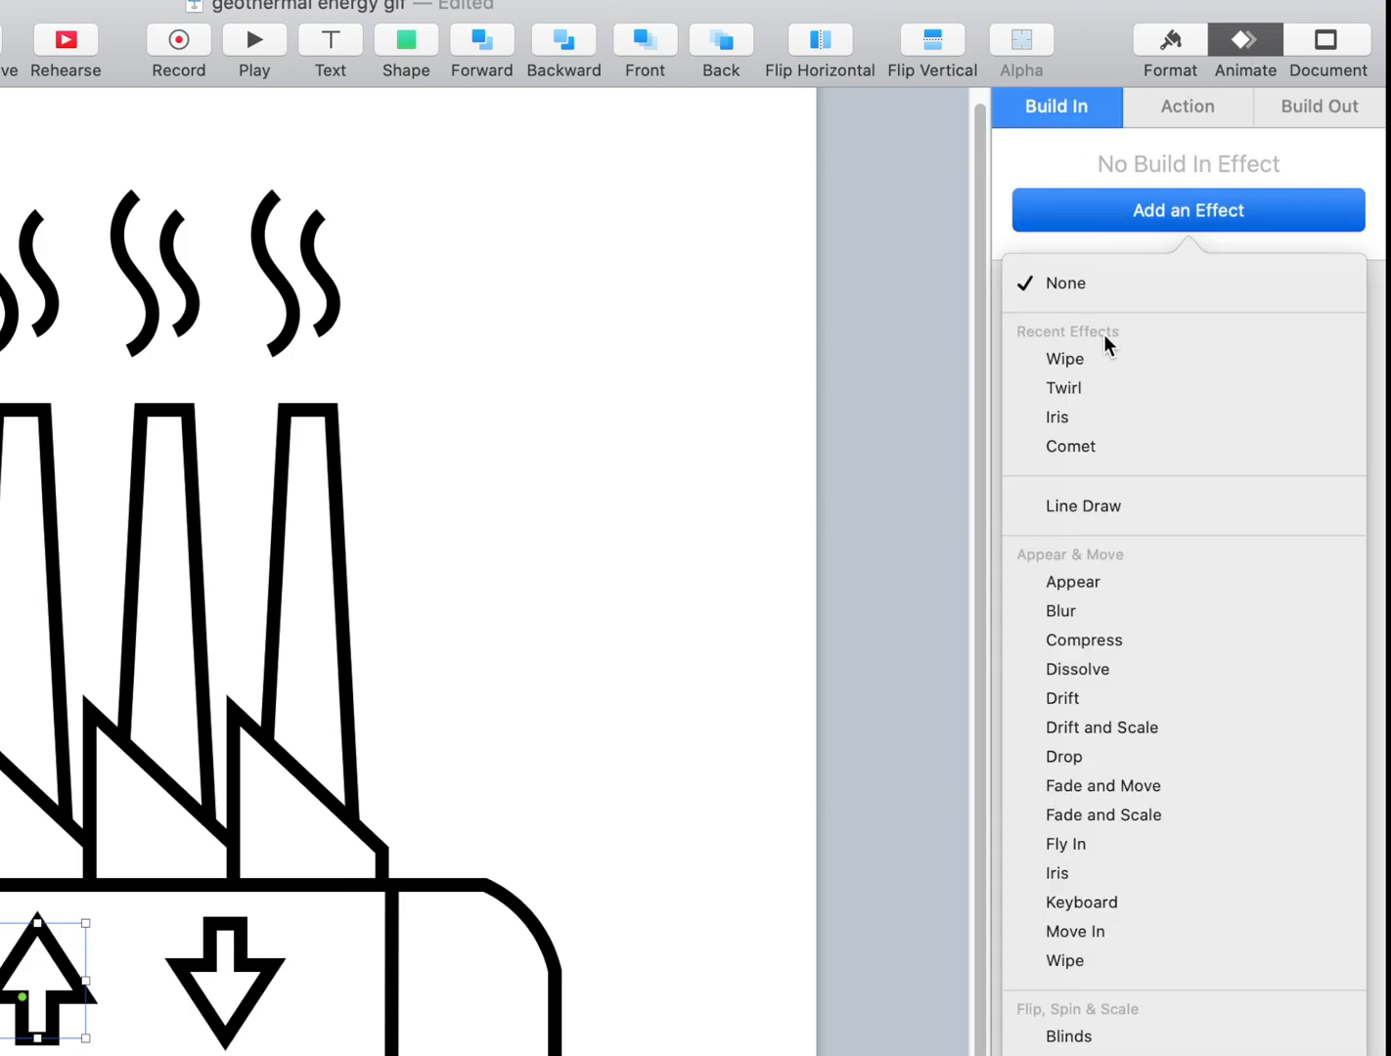
pyautogui.click(1108, 359)
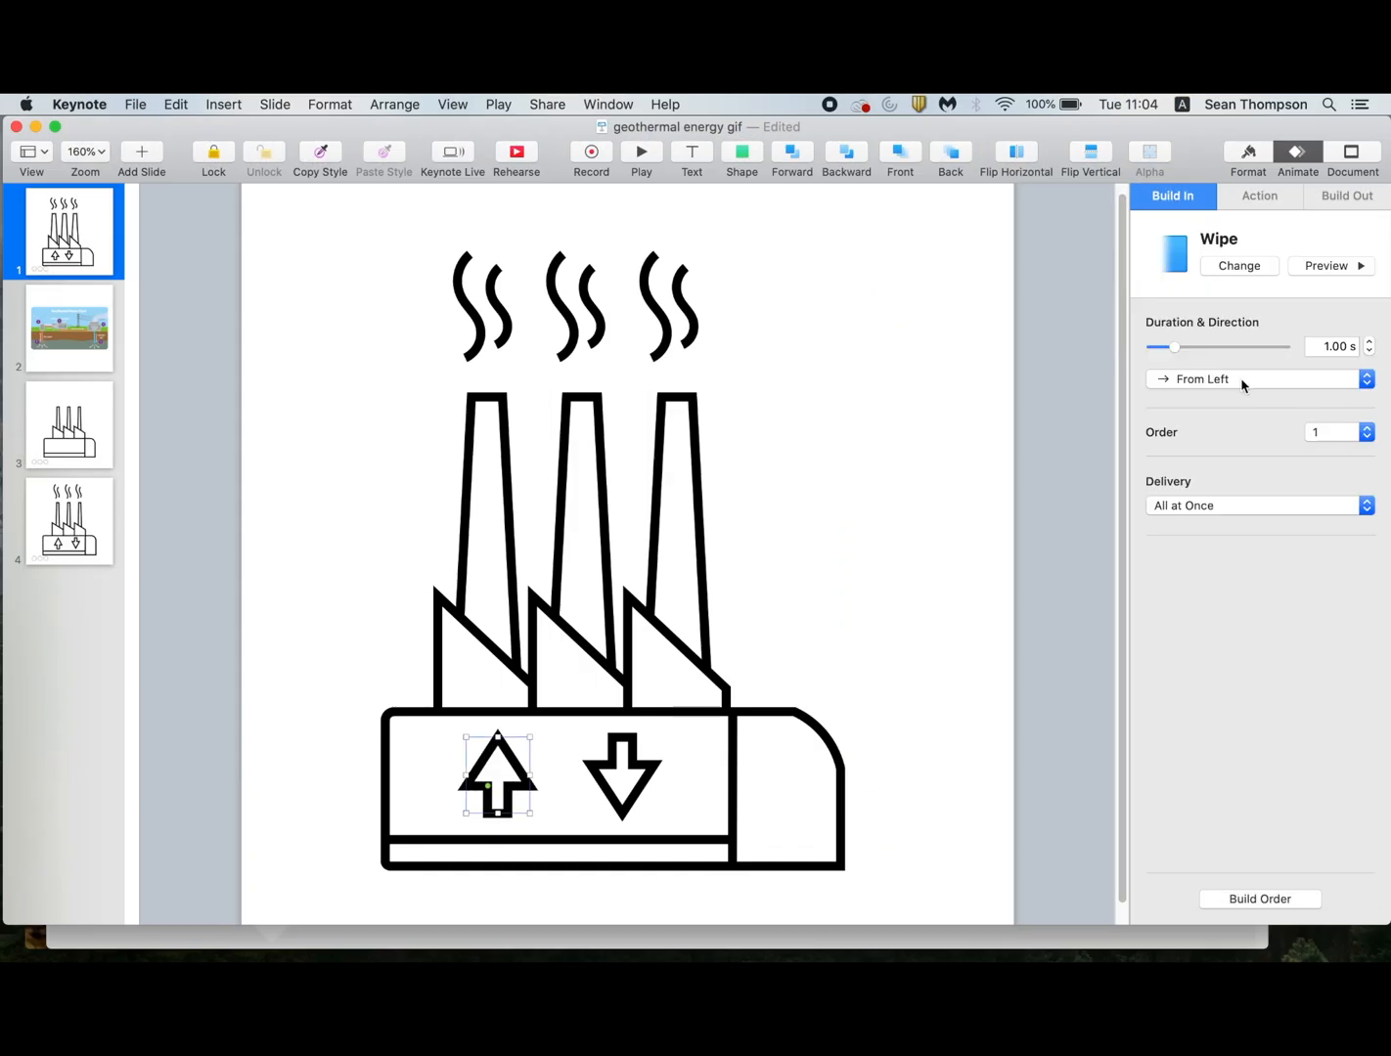
pyautogui.click(1241, 384)
pyautogui.click(1230, 450)
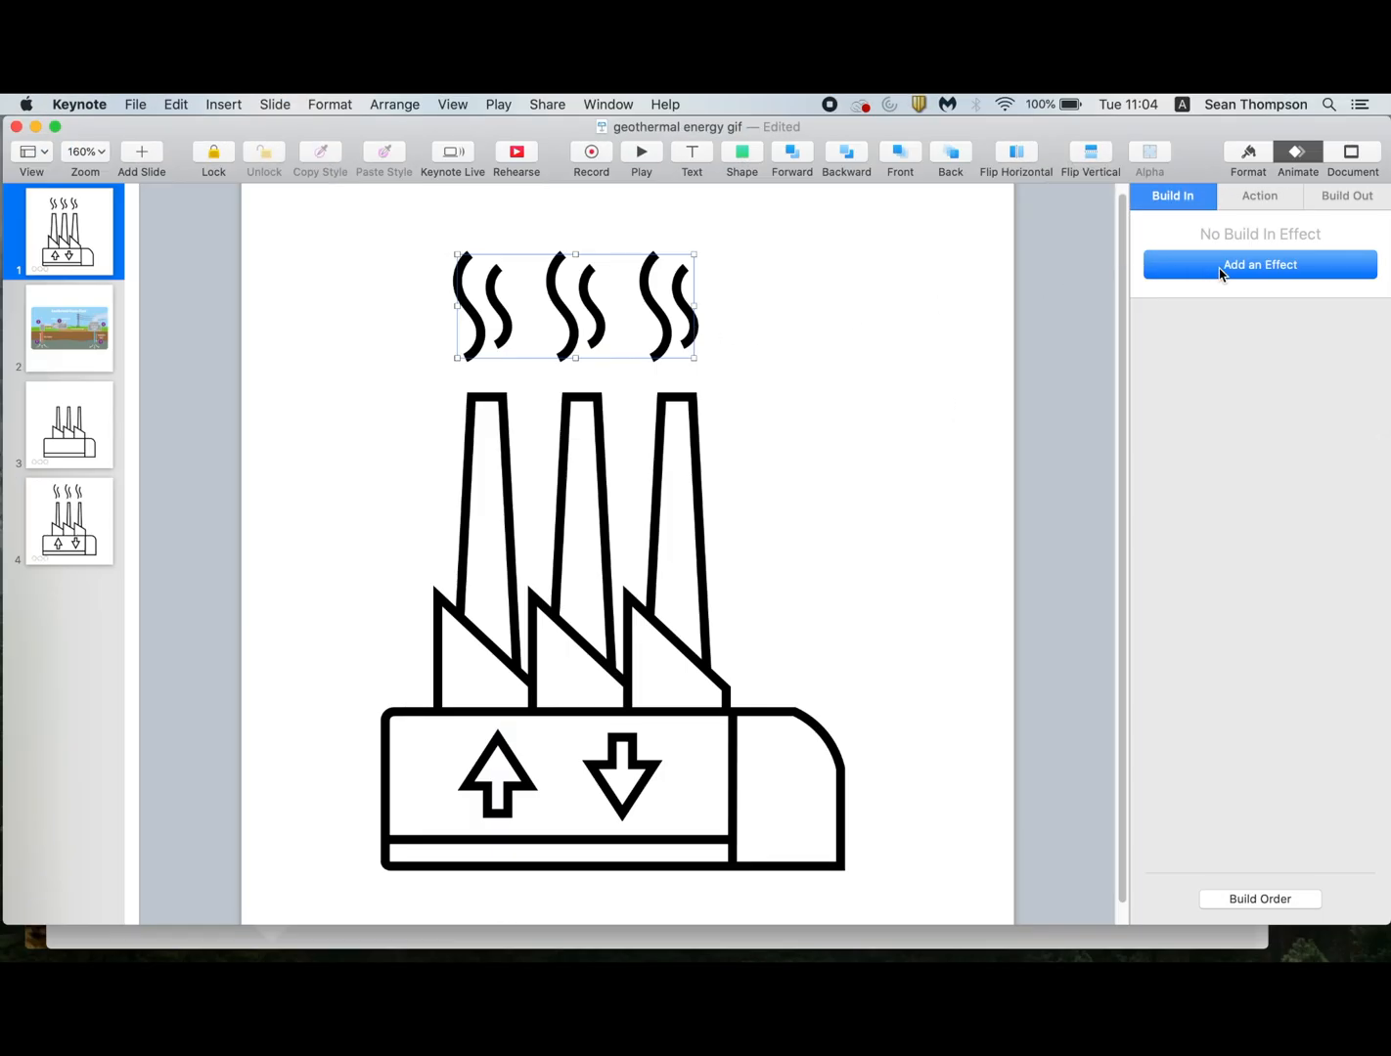
# Add a Wipe build-in effect to the smoke group above the chimneys, with its direction set to From Bottom.
pyautogui.click(1220, 267)
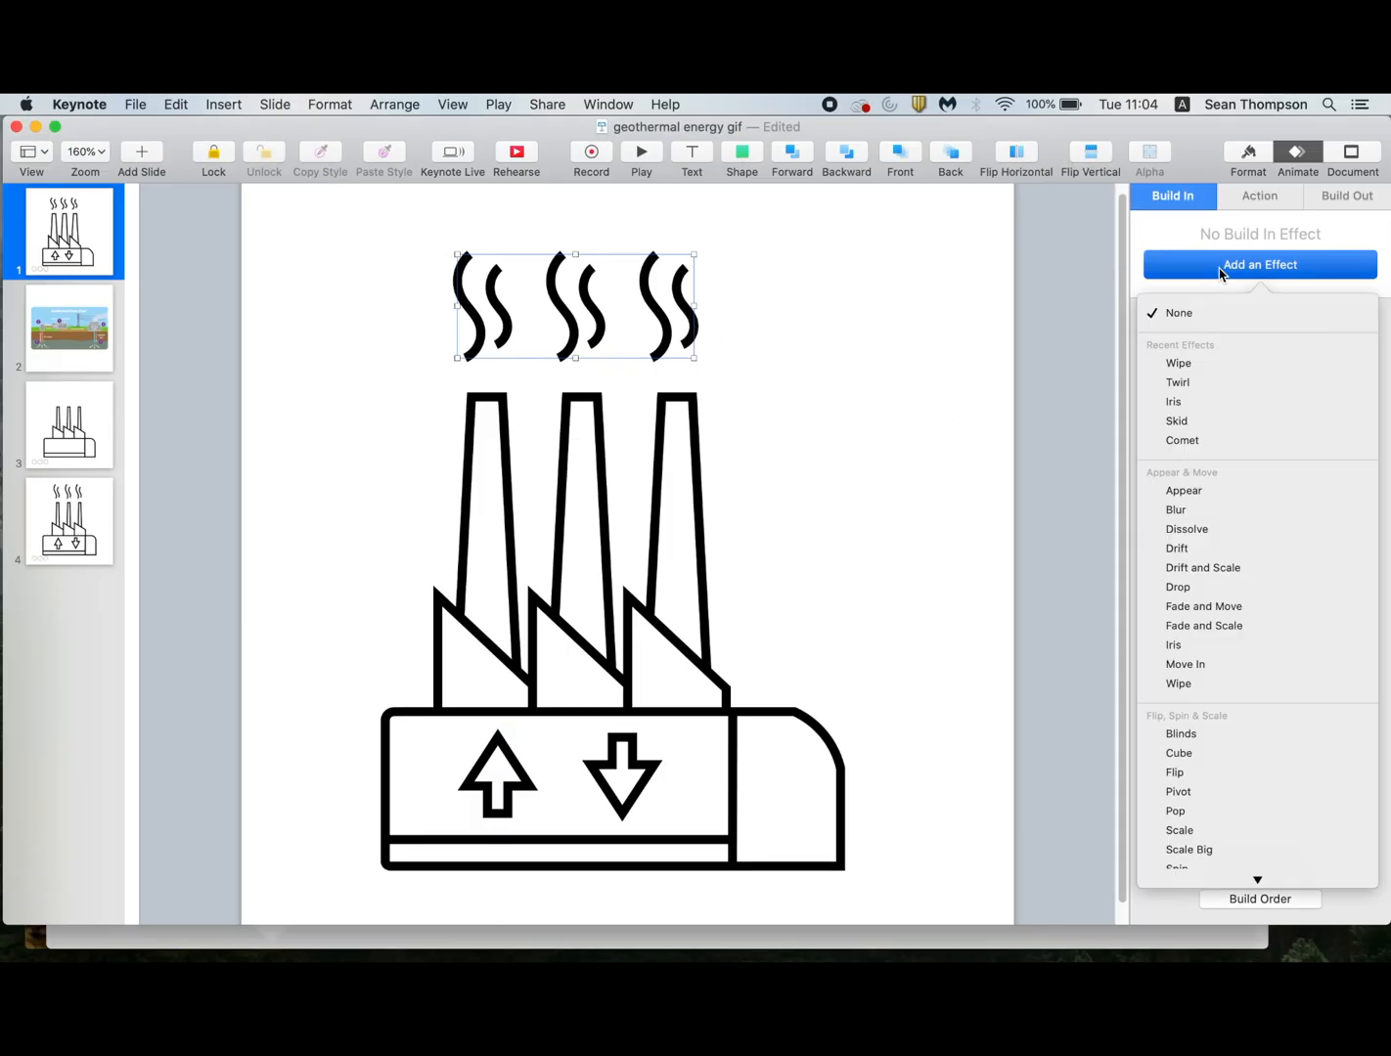
pyautogui.click(1201, 363)
pyautogui.click(1201, 385)
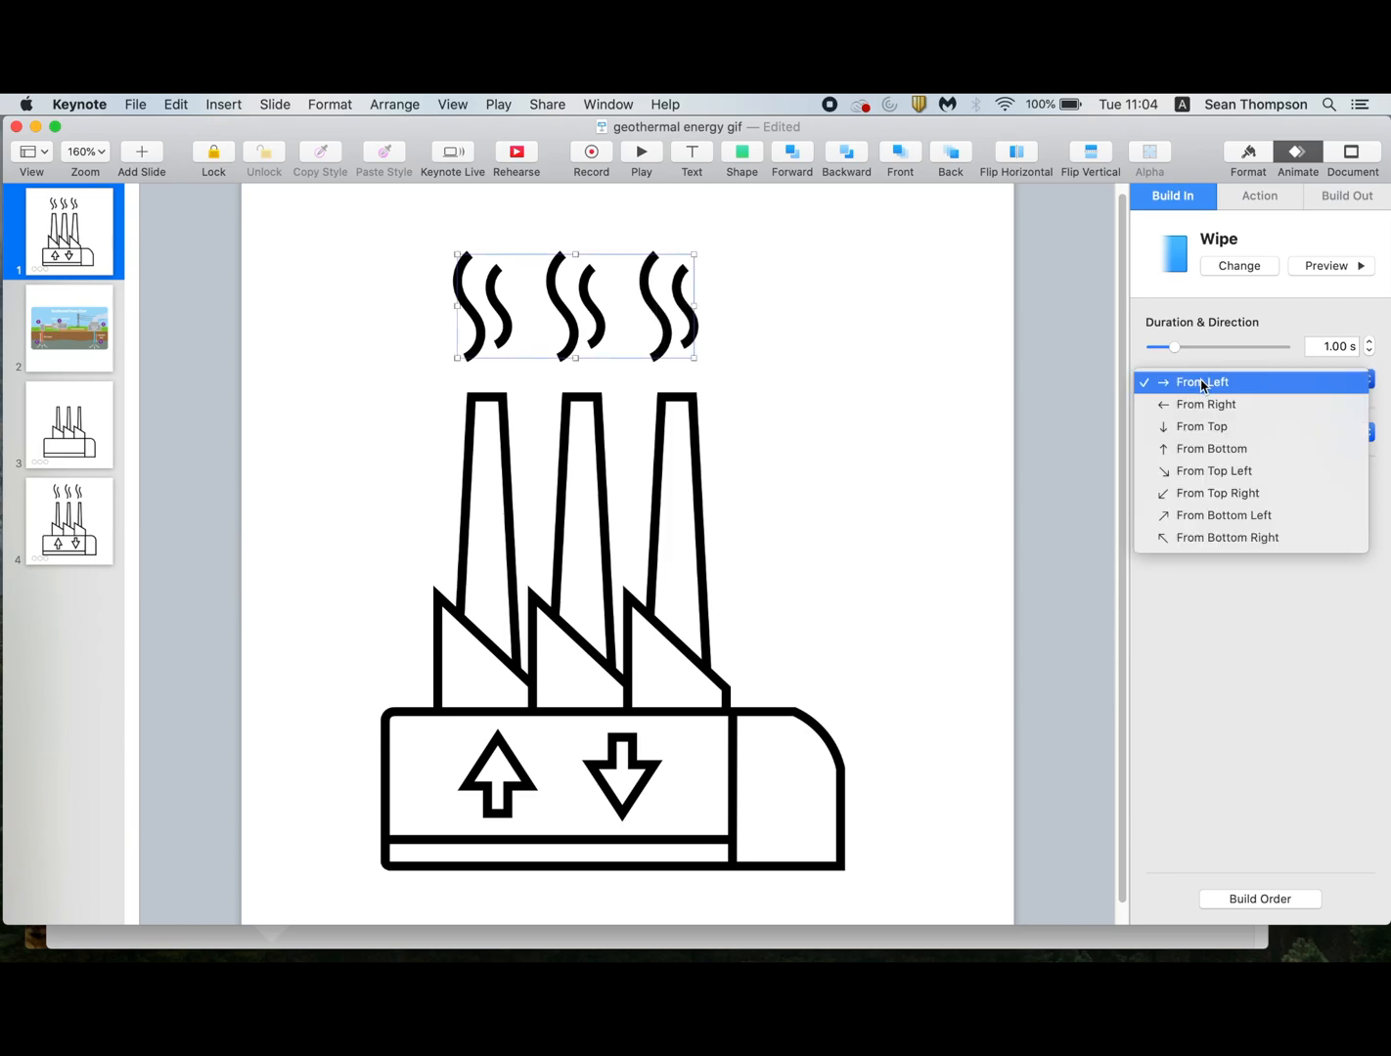
pyautogui.click(1212, 448)
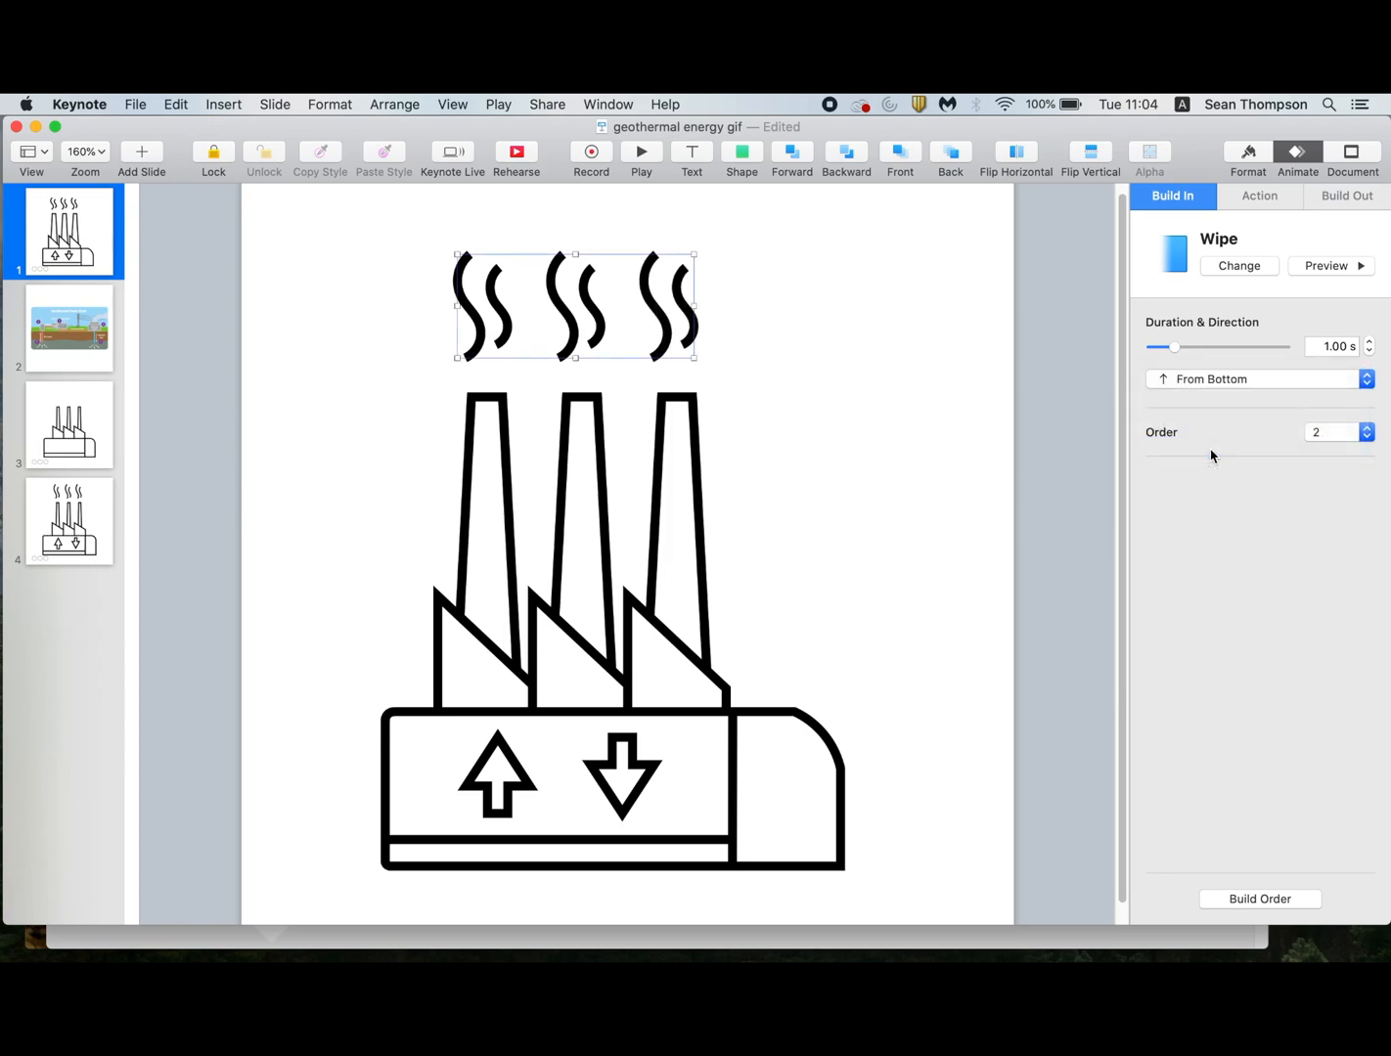
# Add a Wipe build-out effect to the smoke group with its direction set to From Bottom.
pyautogui.click(1362, 200)
pyautogui.click(1227, 274)
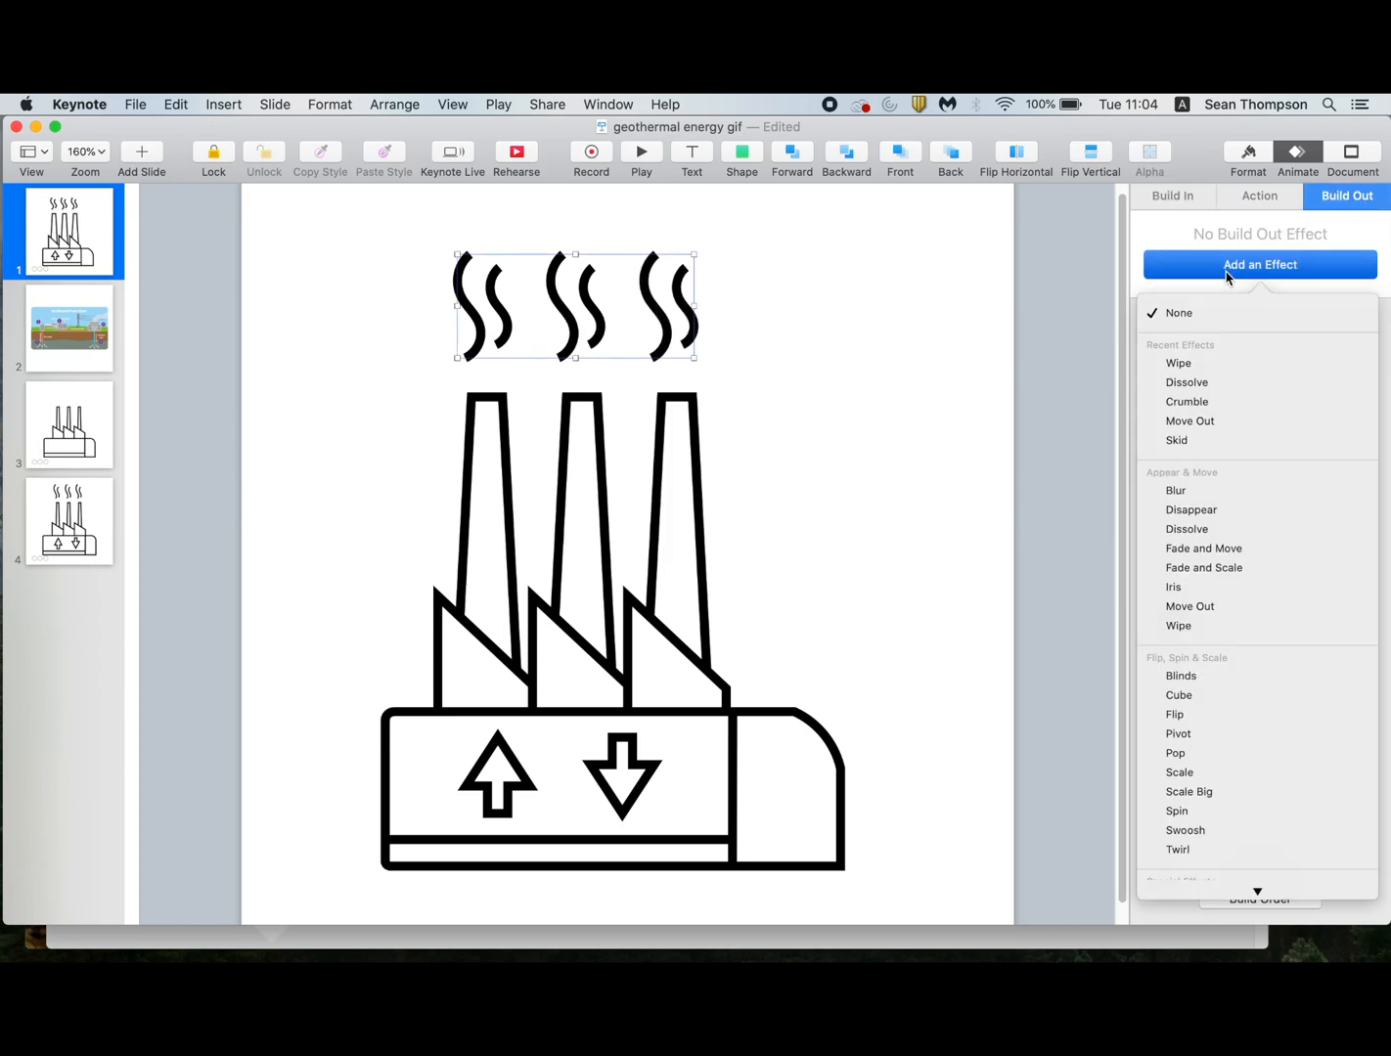
pyautogui.click(1205, 362)
pyautogui.click(1206, 381)
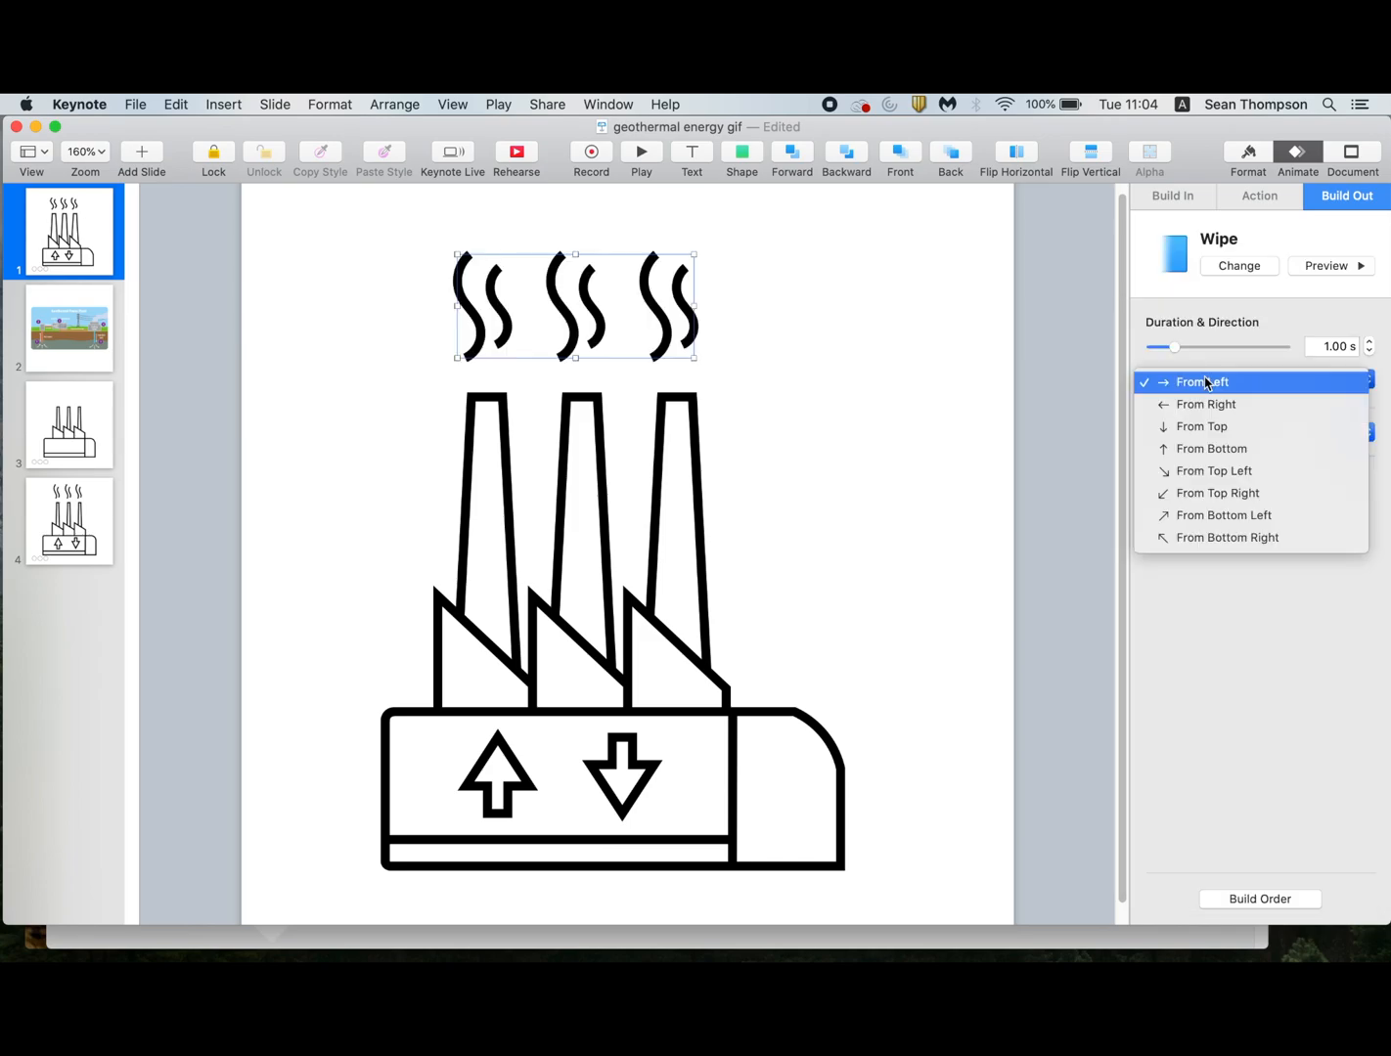
pyautogui.click(1210, 434)
# Add a Wipe build-out effect to the down arrow with its direction set to From Top.
pyautogui.click(650, 773)
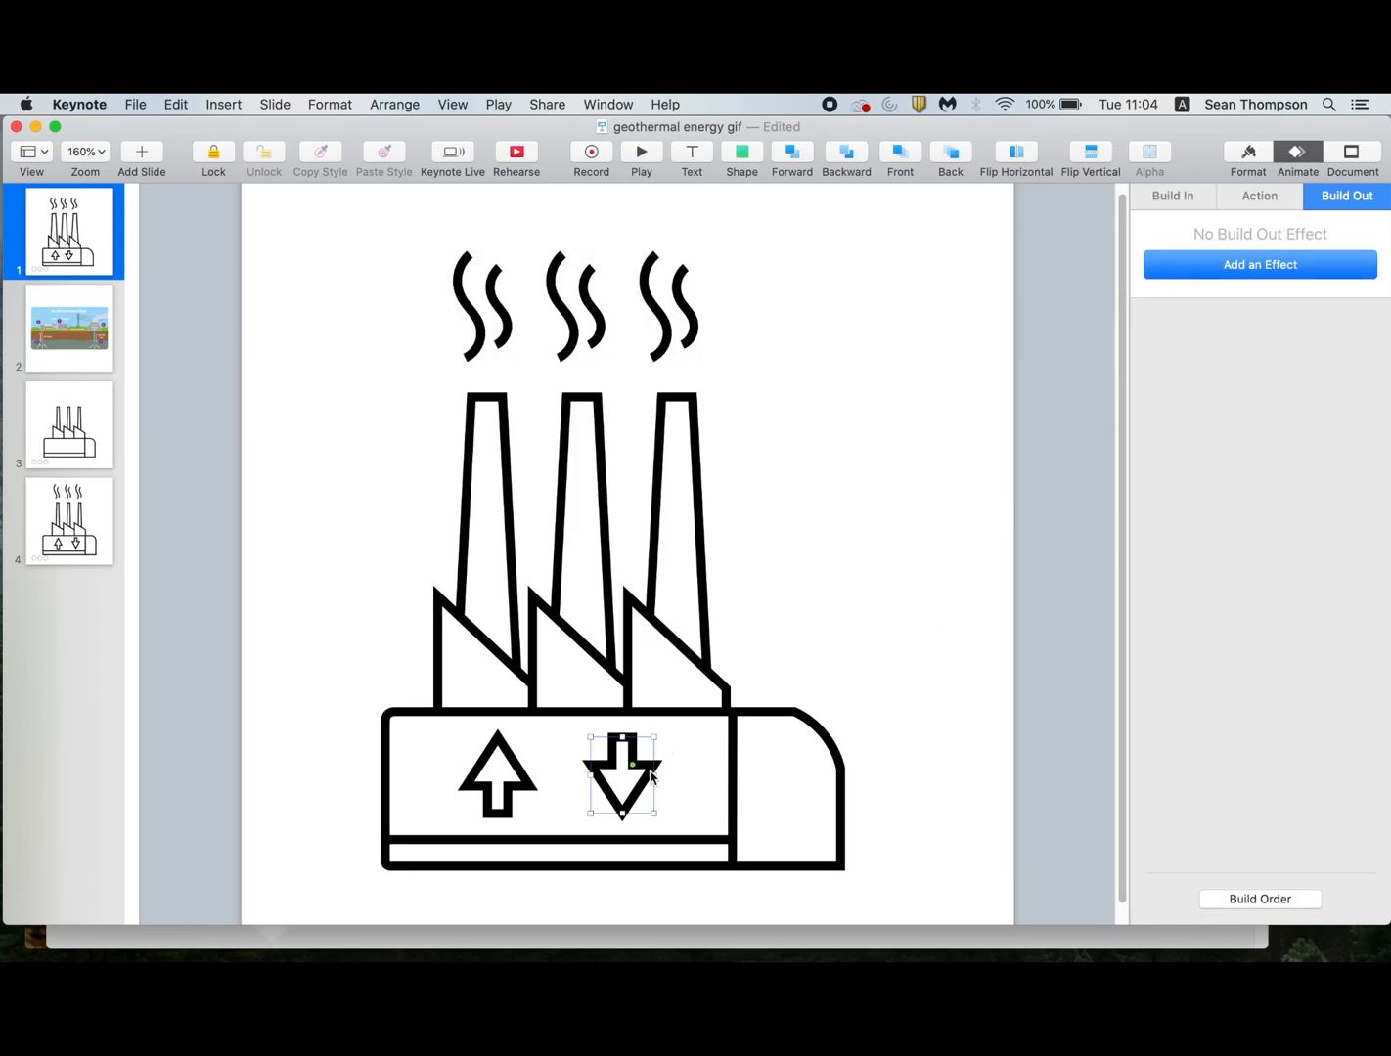
pyautogui.click(1267, 268)
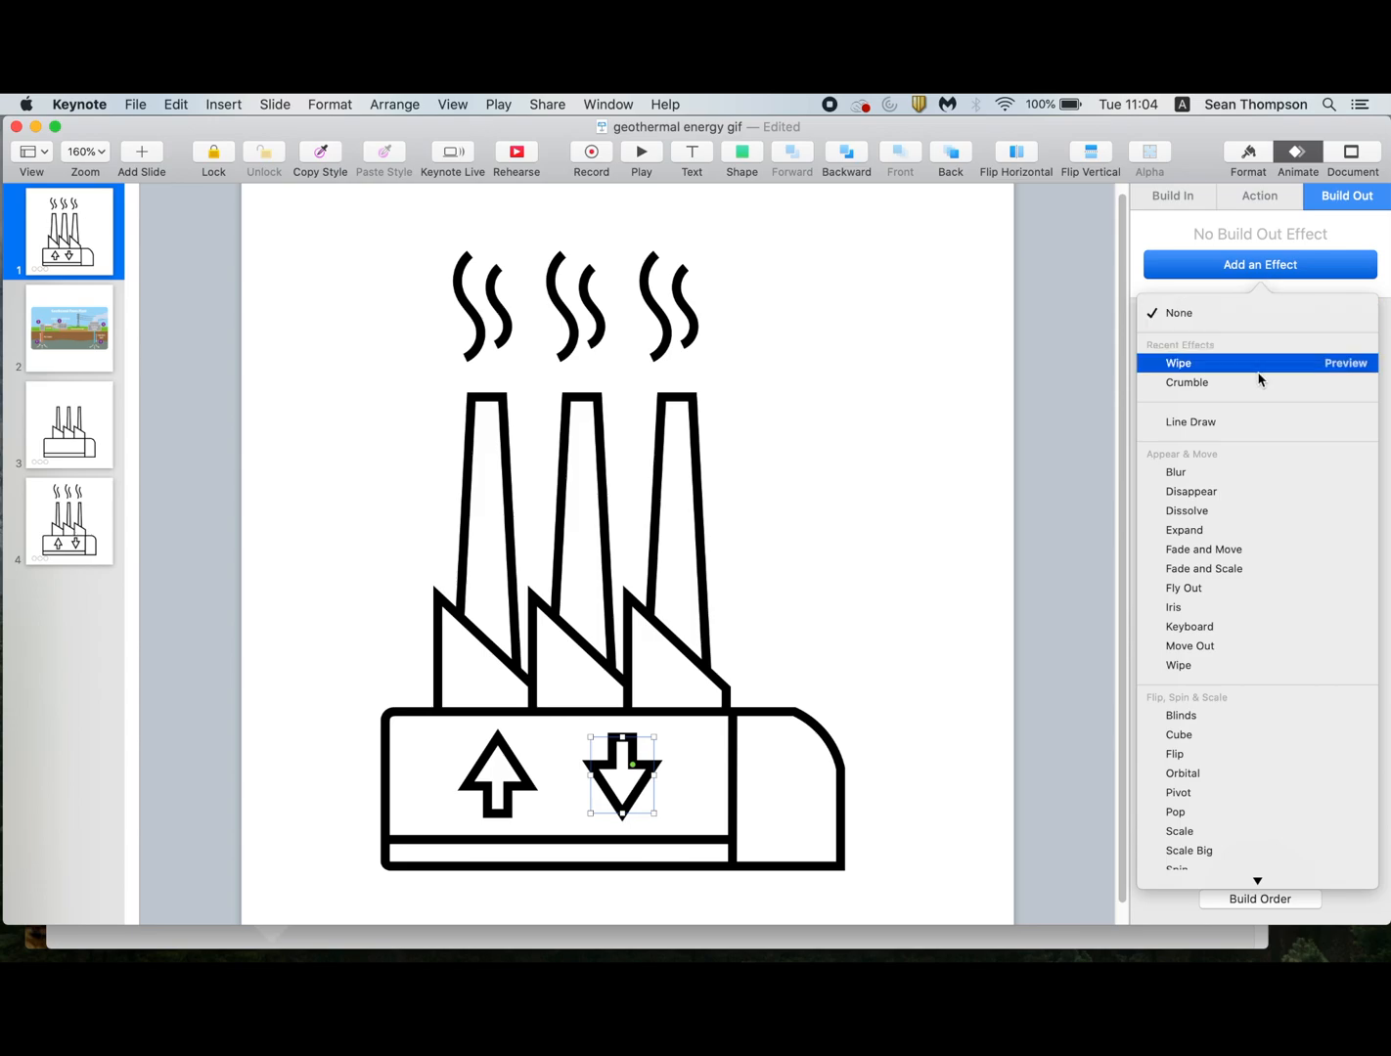
pyautogui.click(1222, 364)
pyautogui.click(1219, 378)
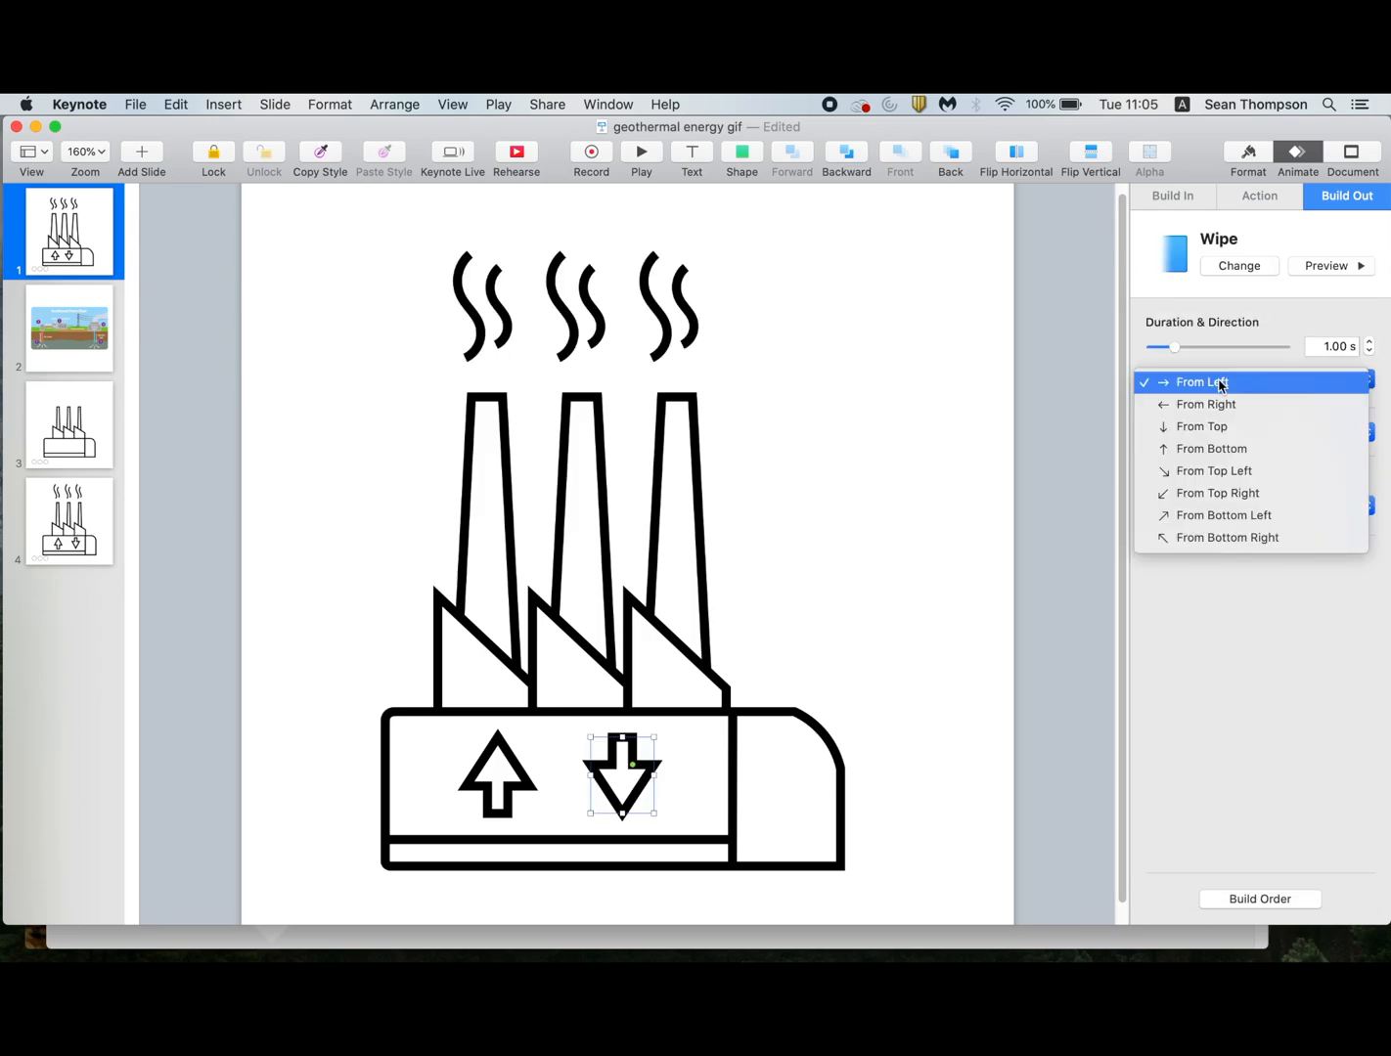
pyautogui.click(1222, 429)
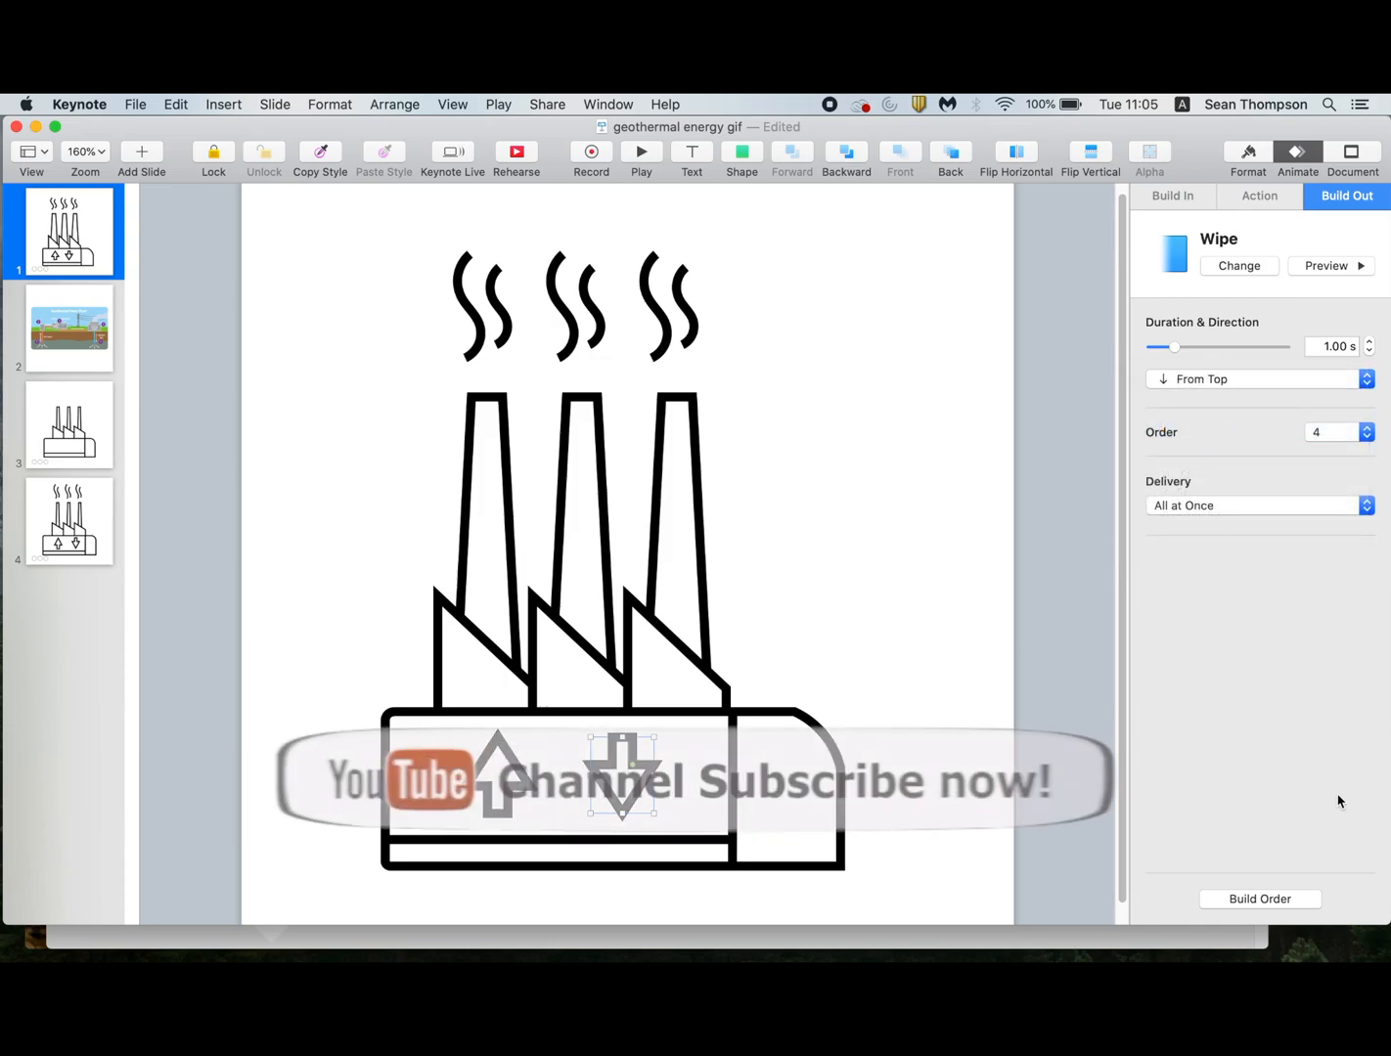
# Open the build order and set the up arrow's build to start After Transition.
pyautogui.click(1291, 907)
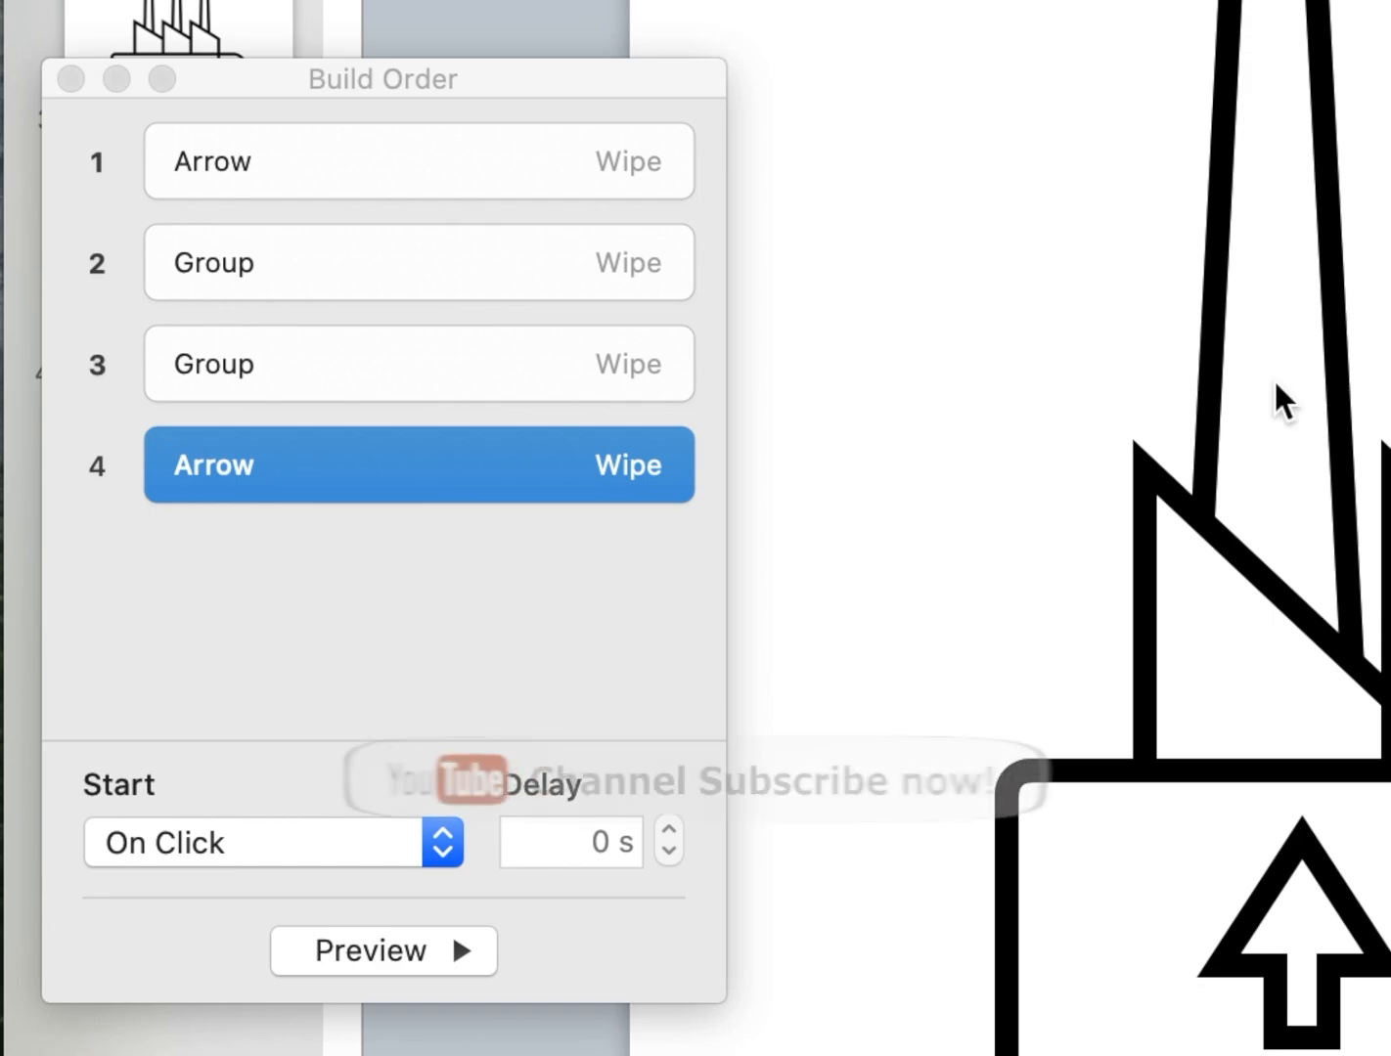
pyautogui.click(480, 177)
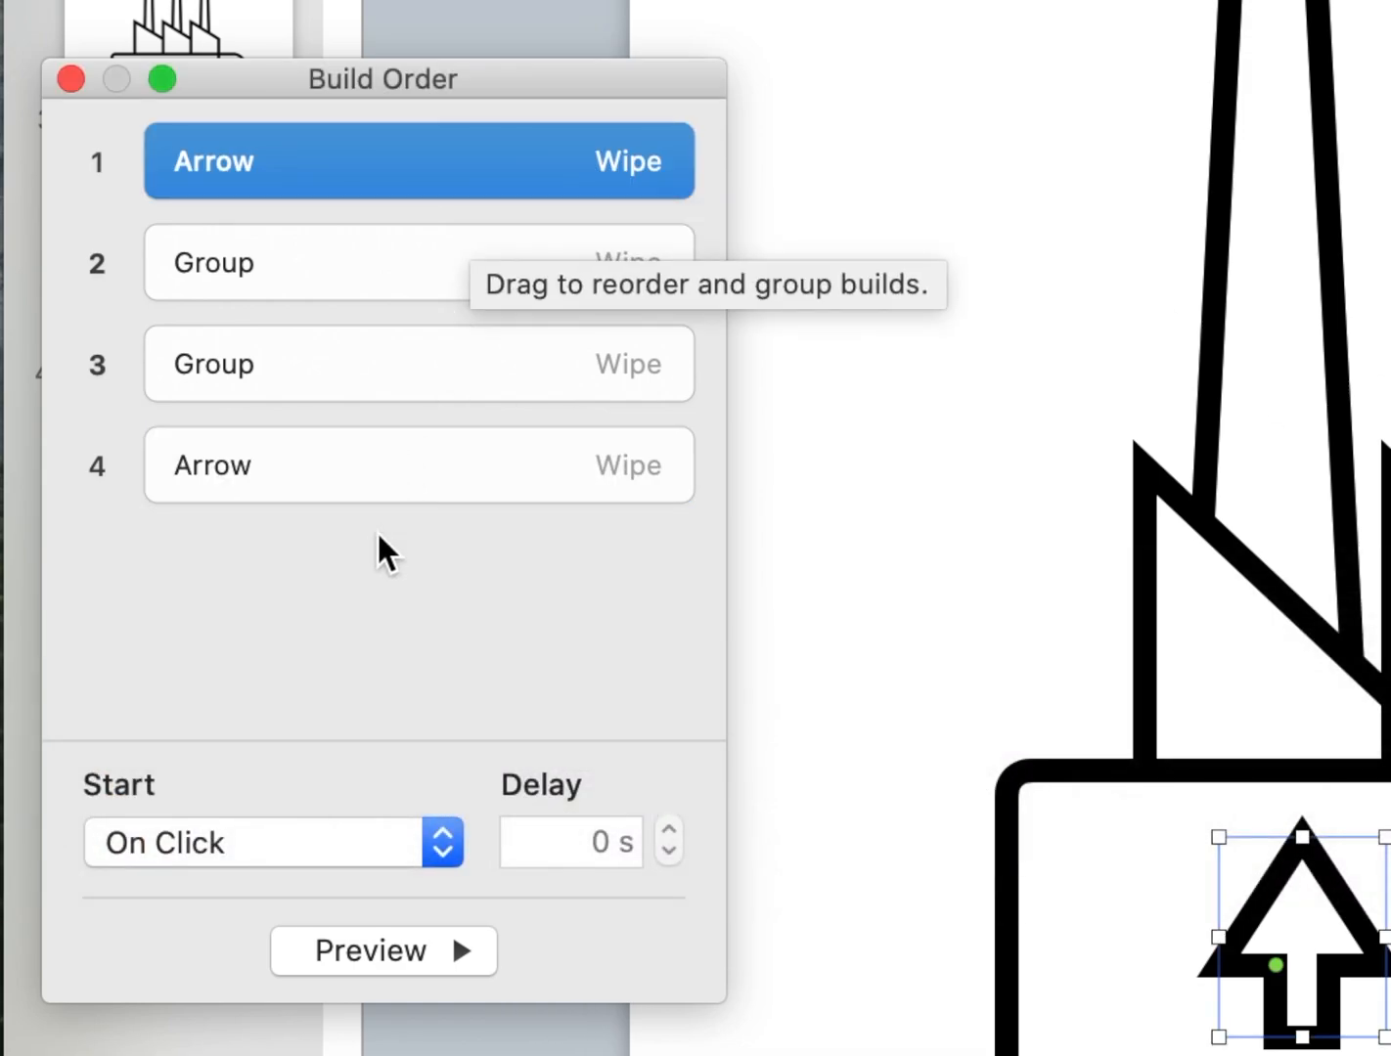
pyautogui.click(332, 841)
pyautogui.click(323, 888)
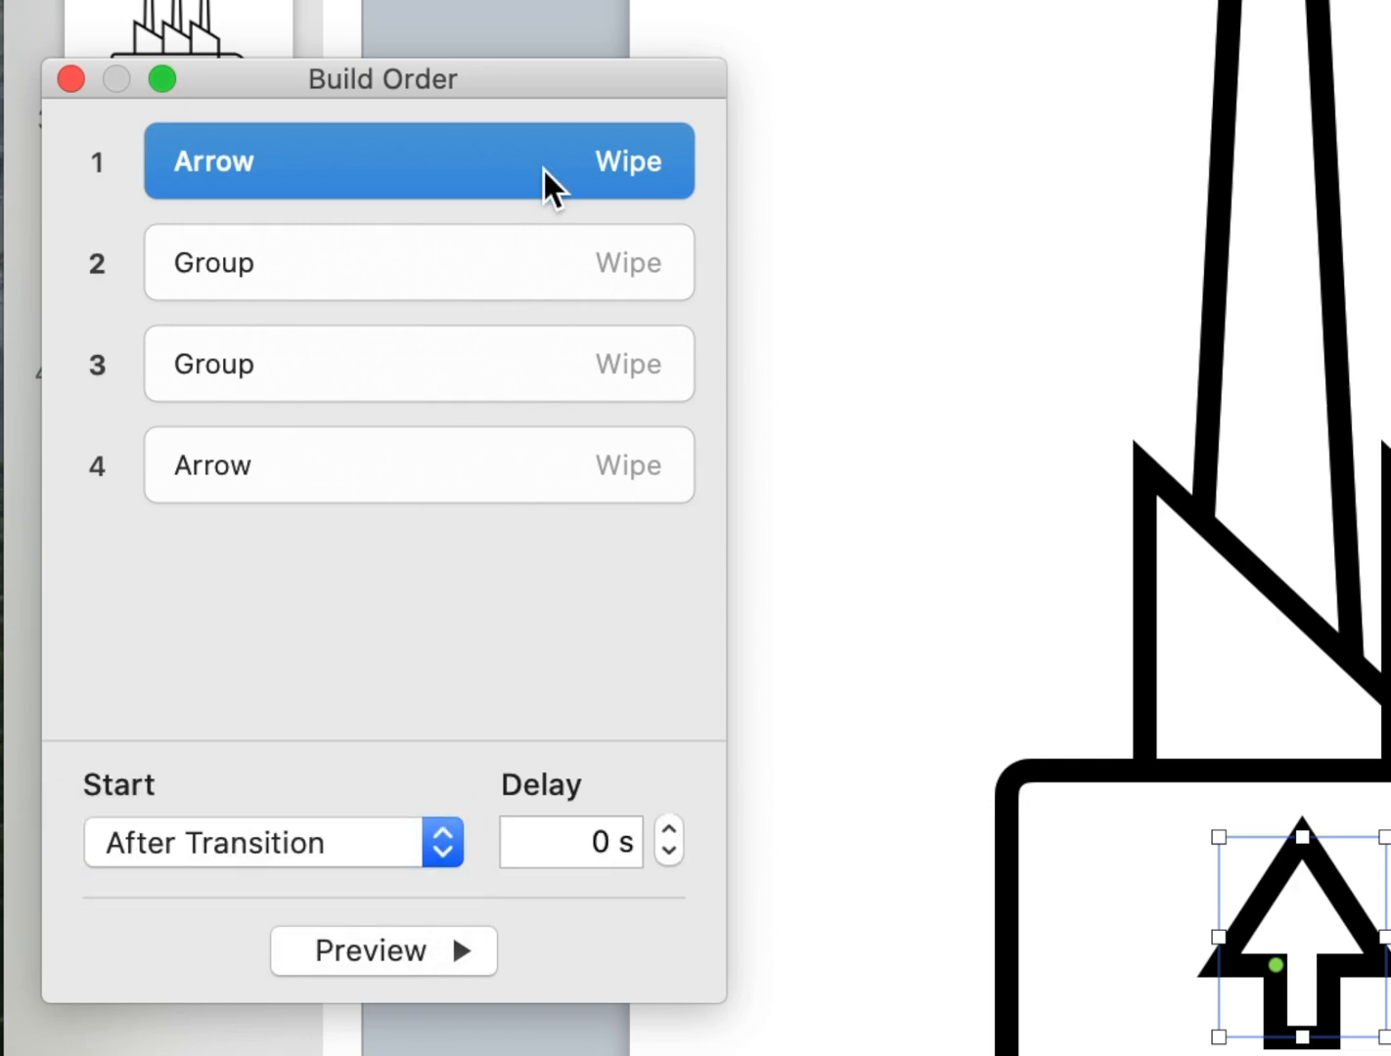
# Set both smoke group builds to start After Previous Build.
pyautogui.click(529, 274)
pyautogui.keyDown('shift'); pyautogui.click(515, 396); pyautogui.keyUp('shift')
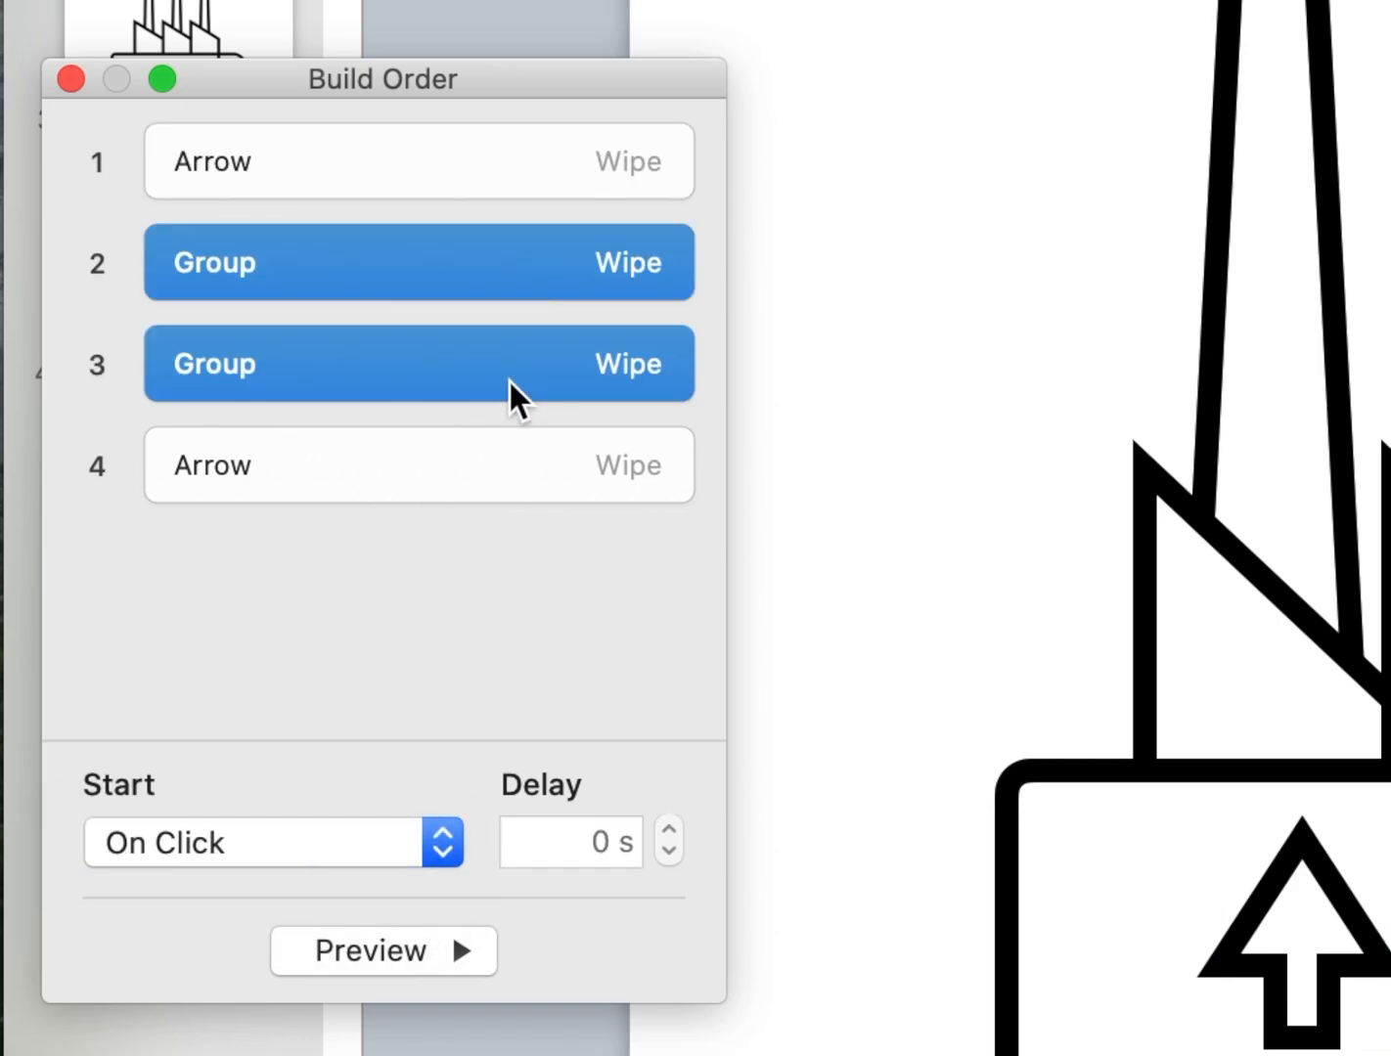
pyautogui.click(416, 861)
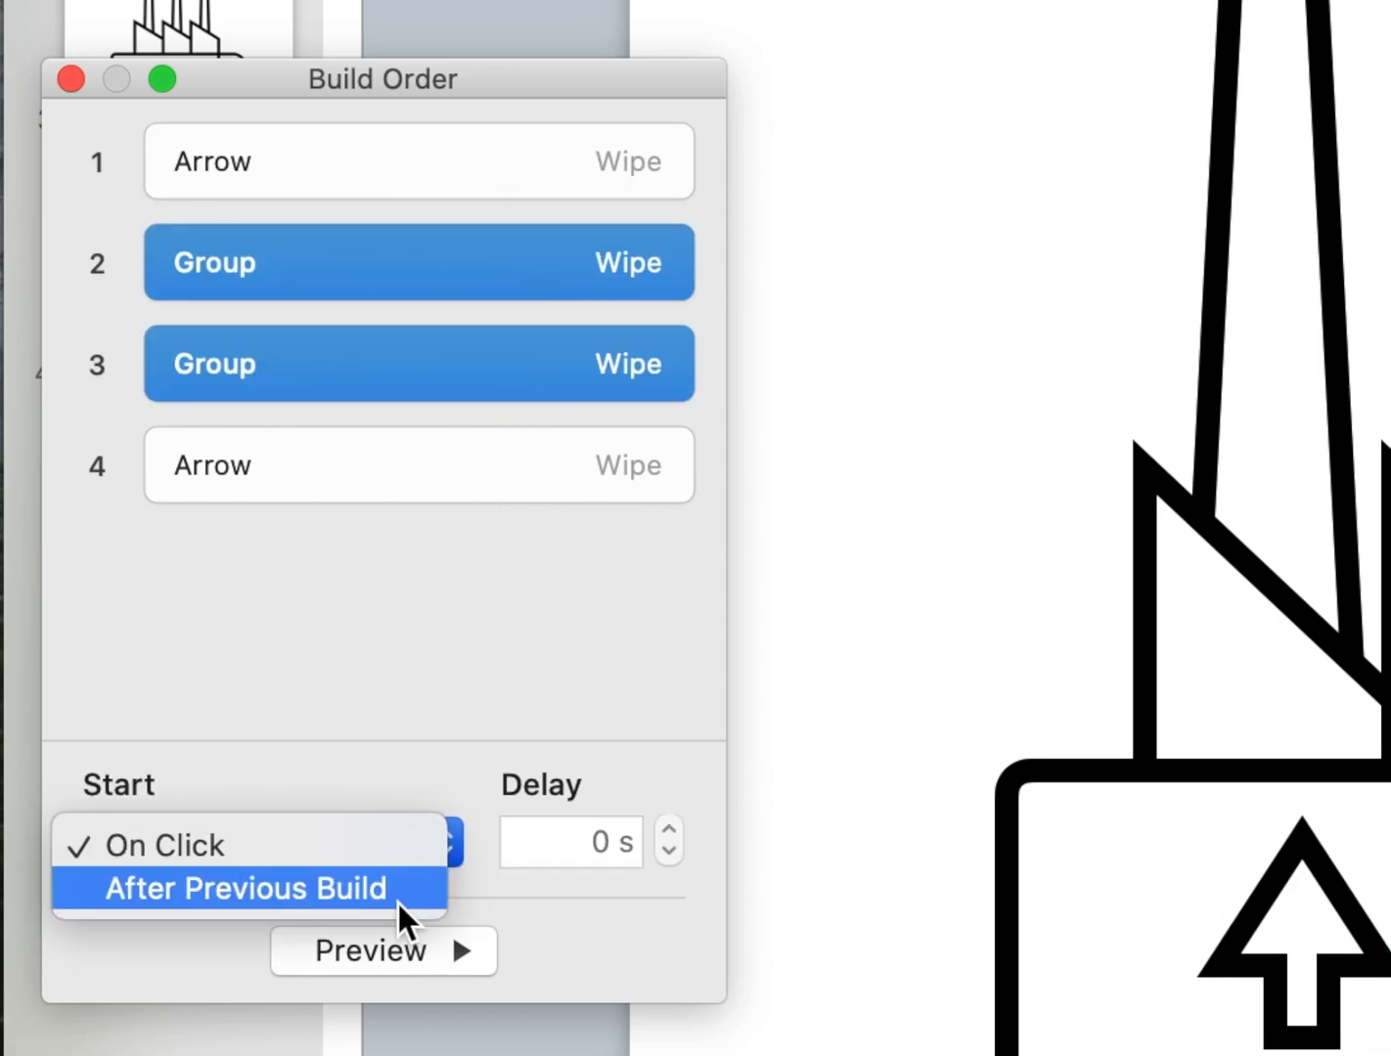
pyautogui.click(398, 890)
# Set the down arrow's build-out to start With Build 3 after a delay of 0.80 s.
pyautogui.click(611, 432)
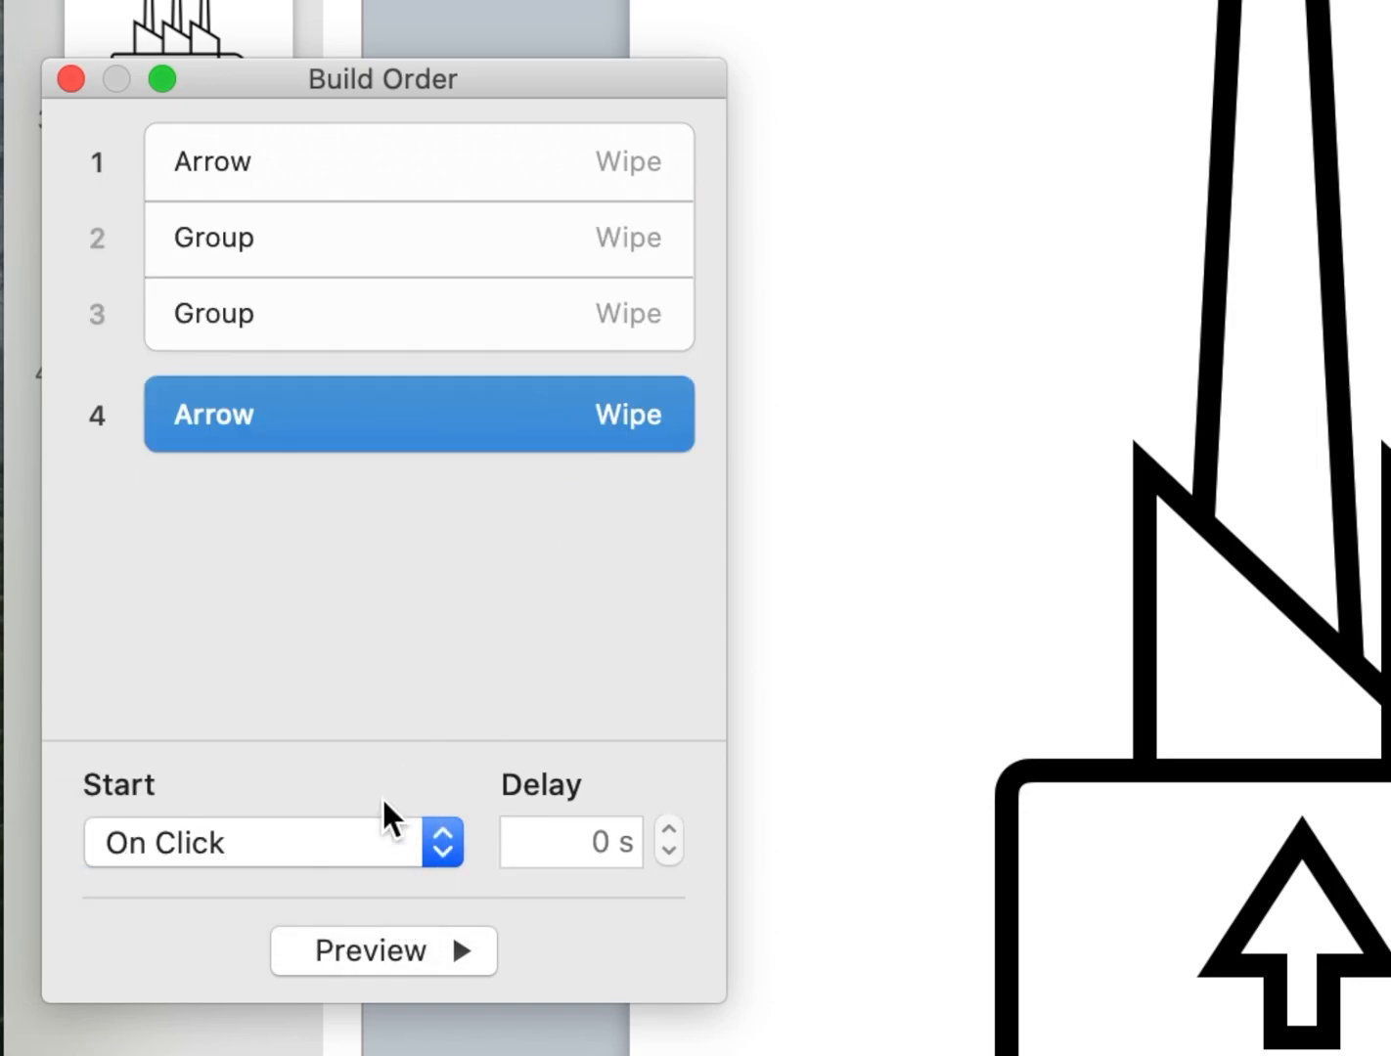
pyautogui.click(351, 844)
pyautogui.click(325, 889)
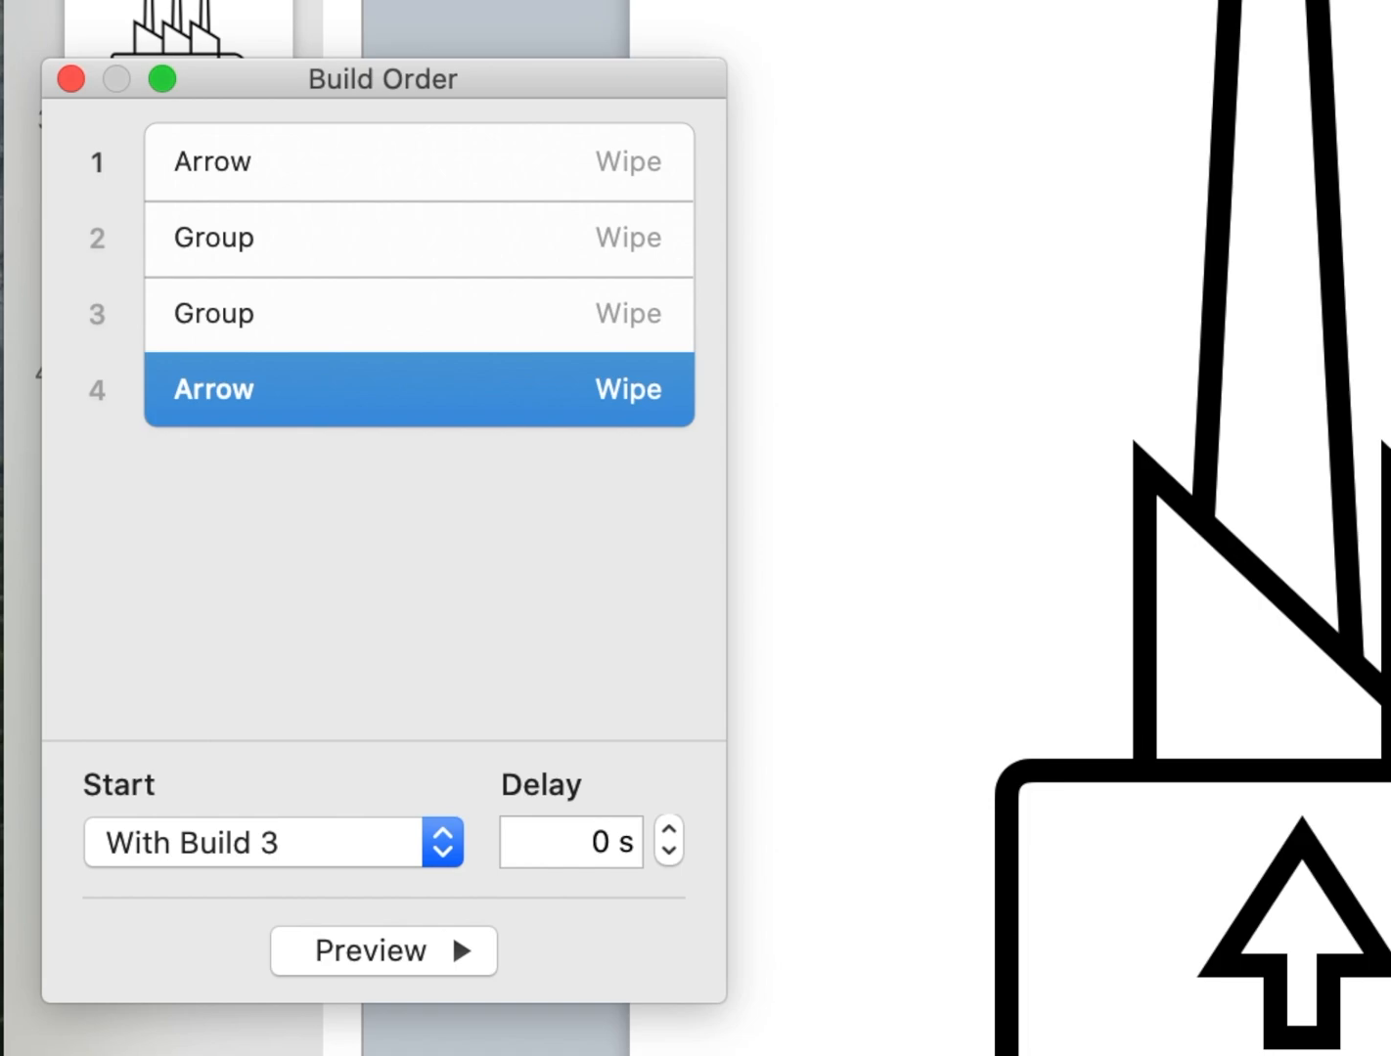
pyautogui.click(669, 832)
pyautogui.click(669, 831)
pyautogui.click(670, 832)
pyautogui.click(669, 832)
pyautogui.click(669, 832)
pyautogui.click(669, 832)
pyautogui.click(670, 831)
pyautogui.click(670, 832)
# Preview the builds and remove the Wipe build-out effect from the down arrow.
pyautogui.click(599, 293)
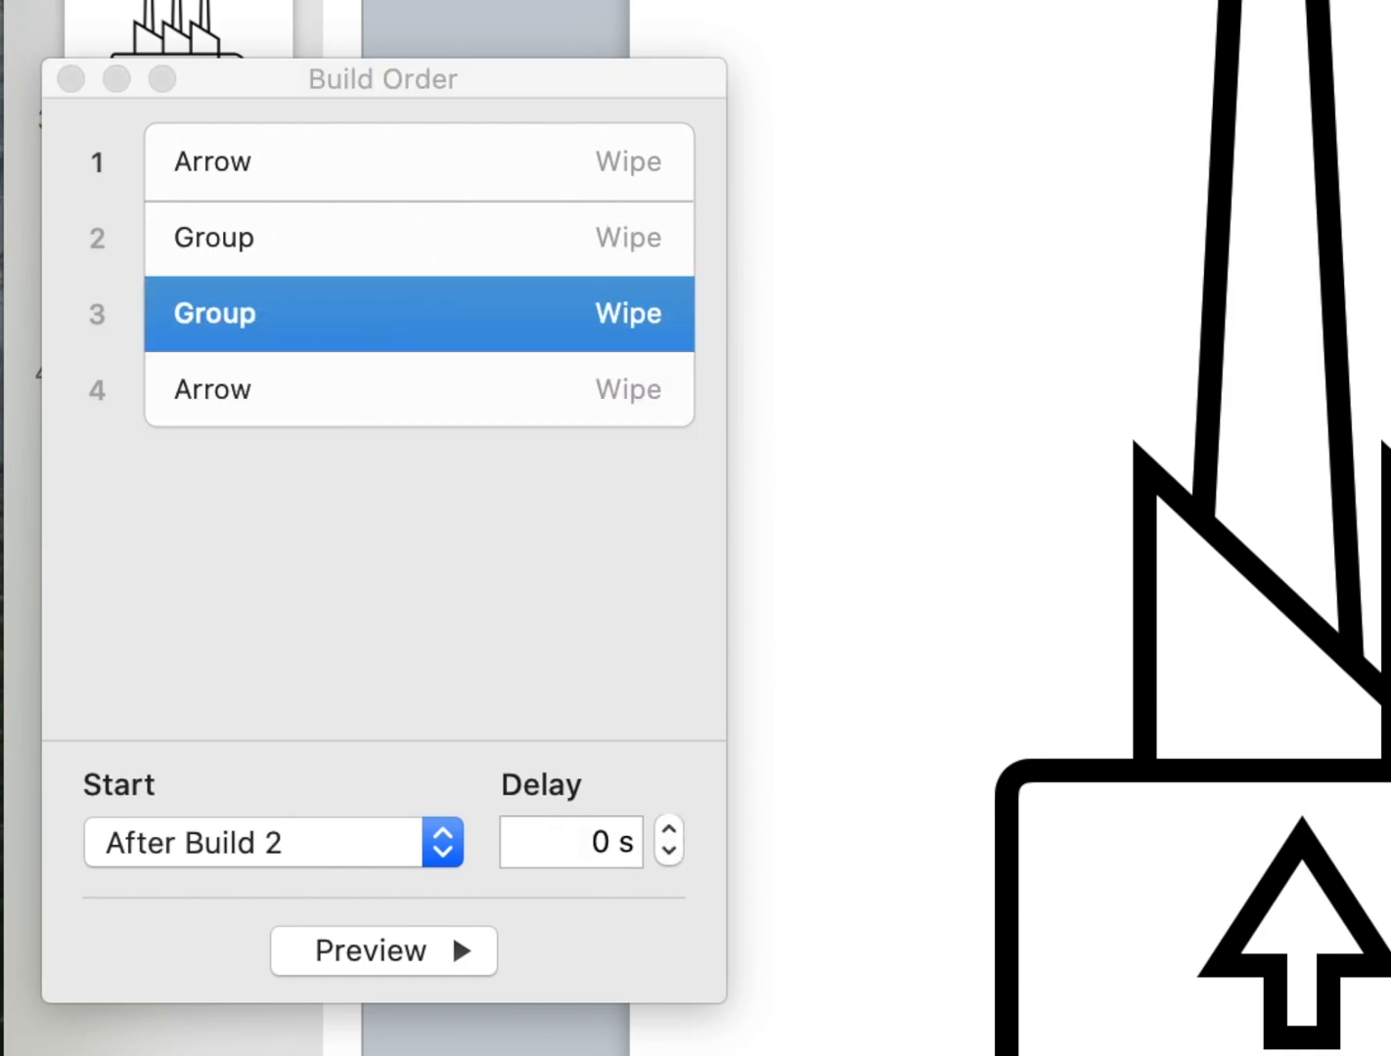
pyautogui.click(455, 962)
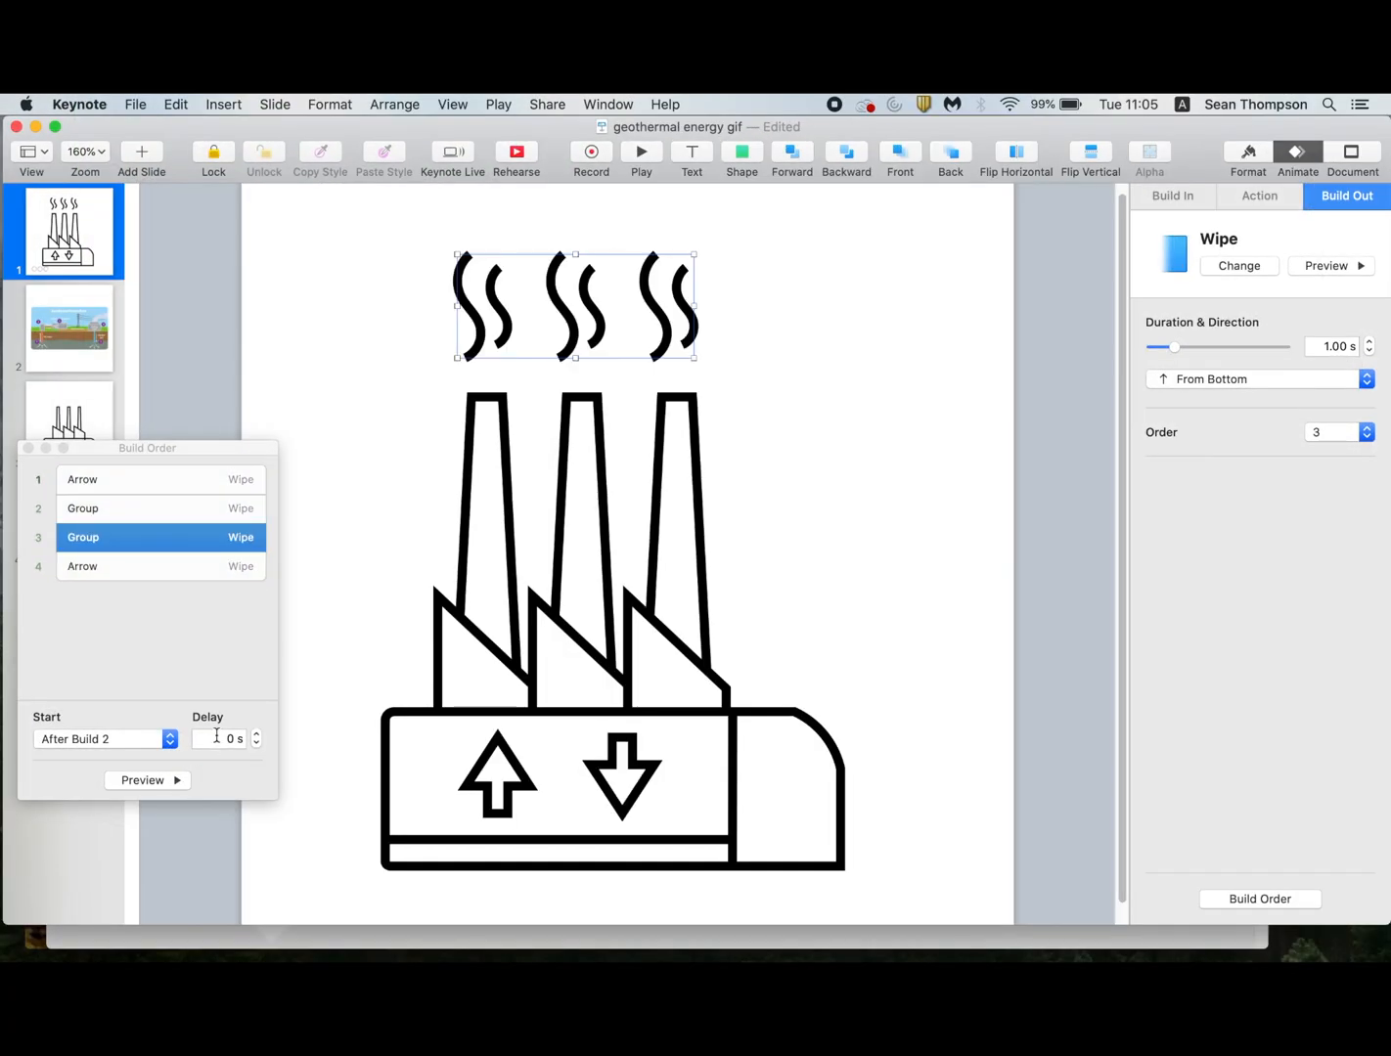
pyautogui.click(236, 576)
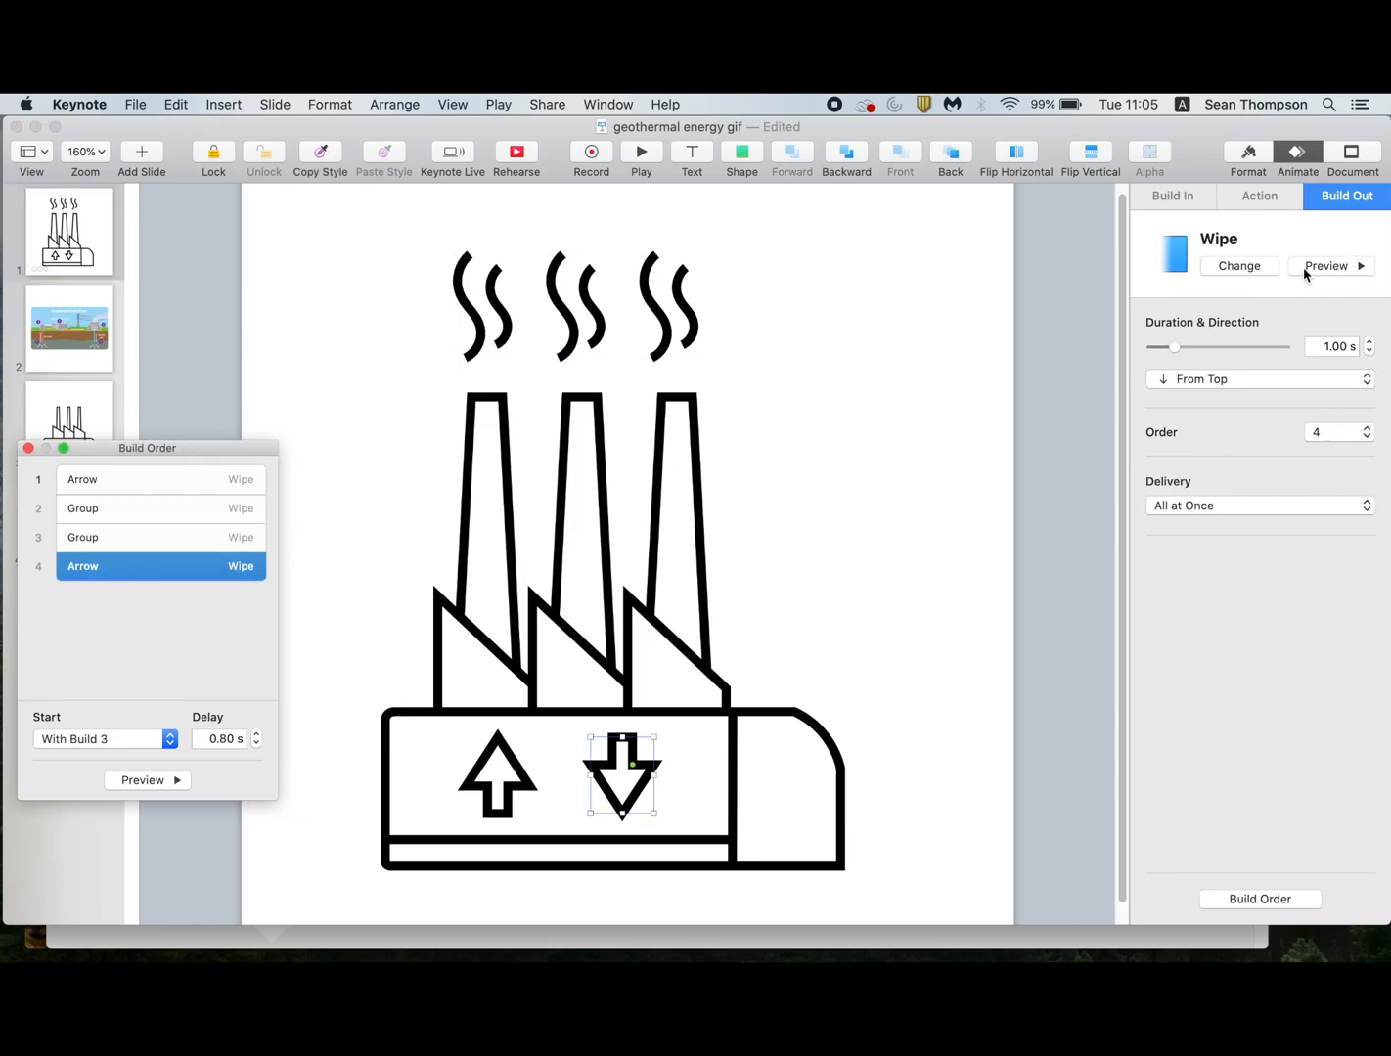
pyautogui.click(1257, 270)
pyautogui.click(1199, 303)
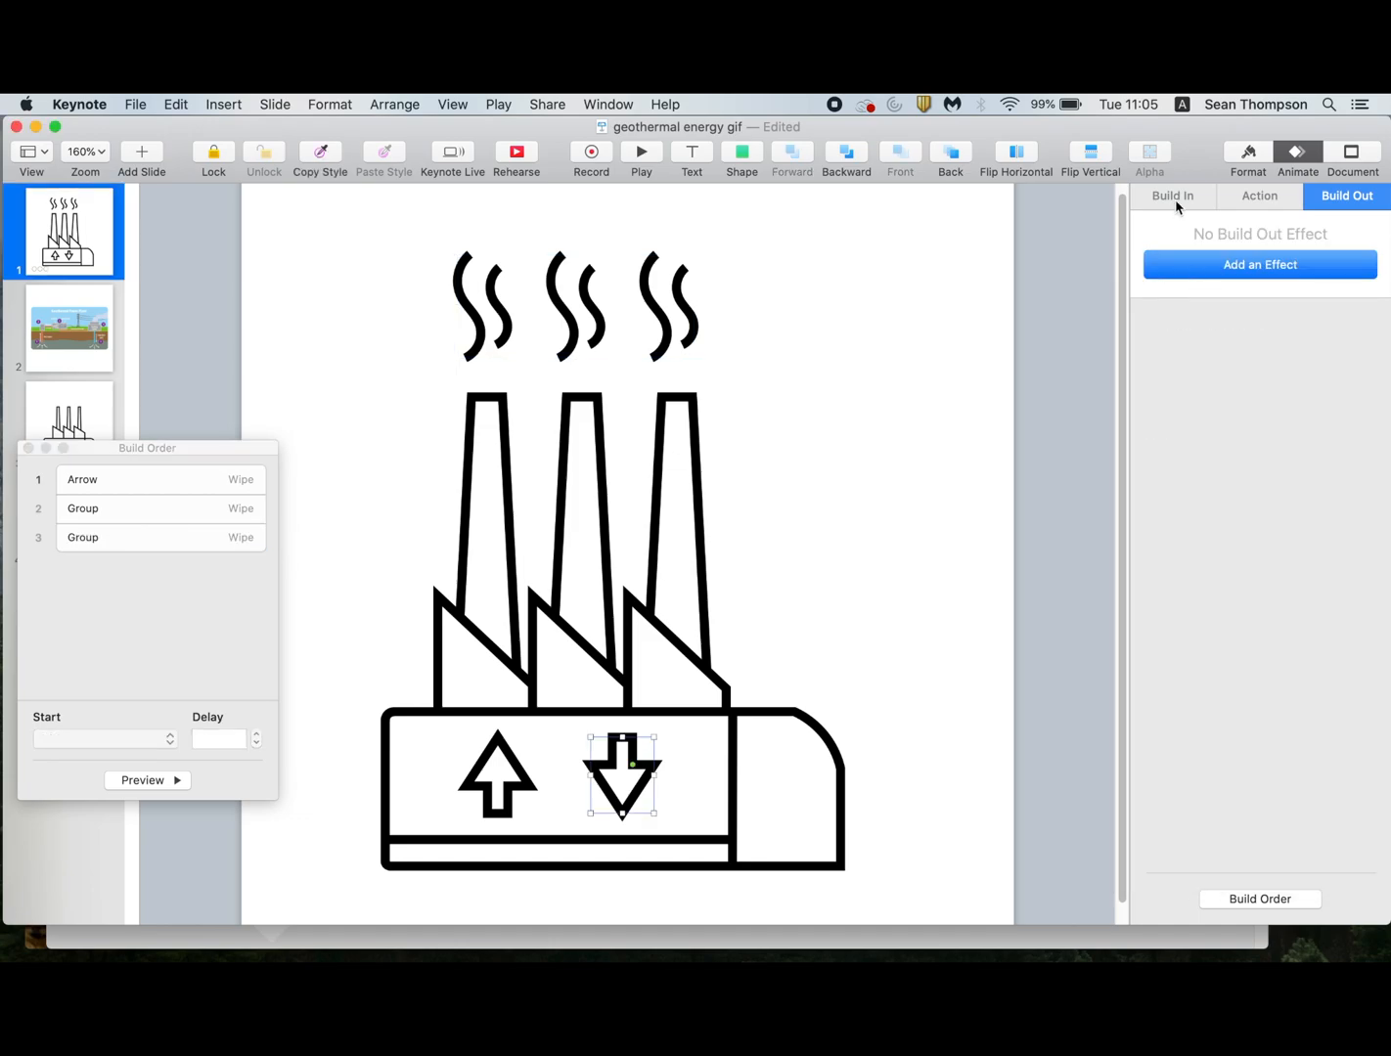
# Add a Wipe build-in effect to the down arrow with its direction set to From Top.
pyautogui.click(1177, 201)
pyautogui.click(1189, 269)
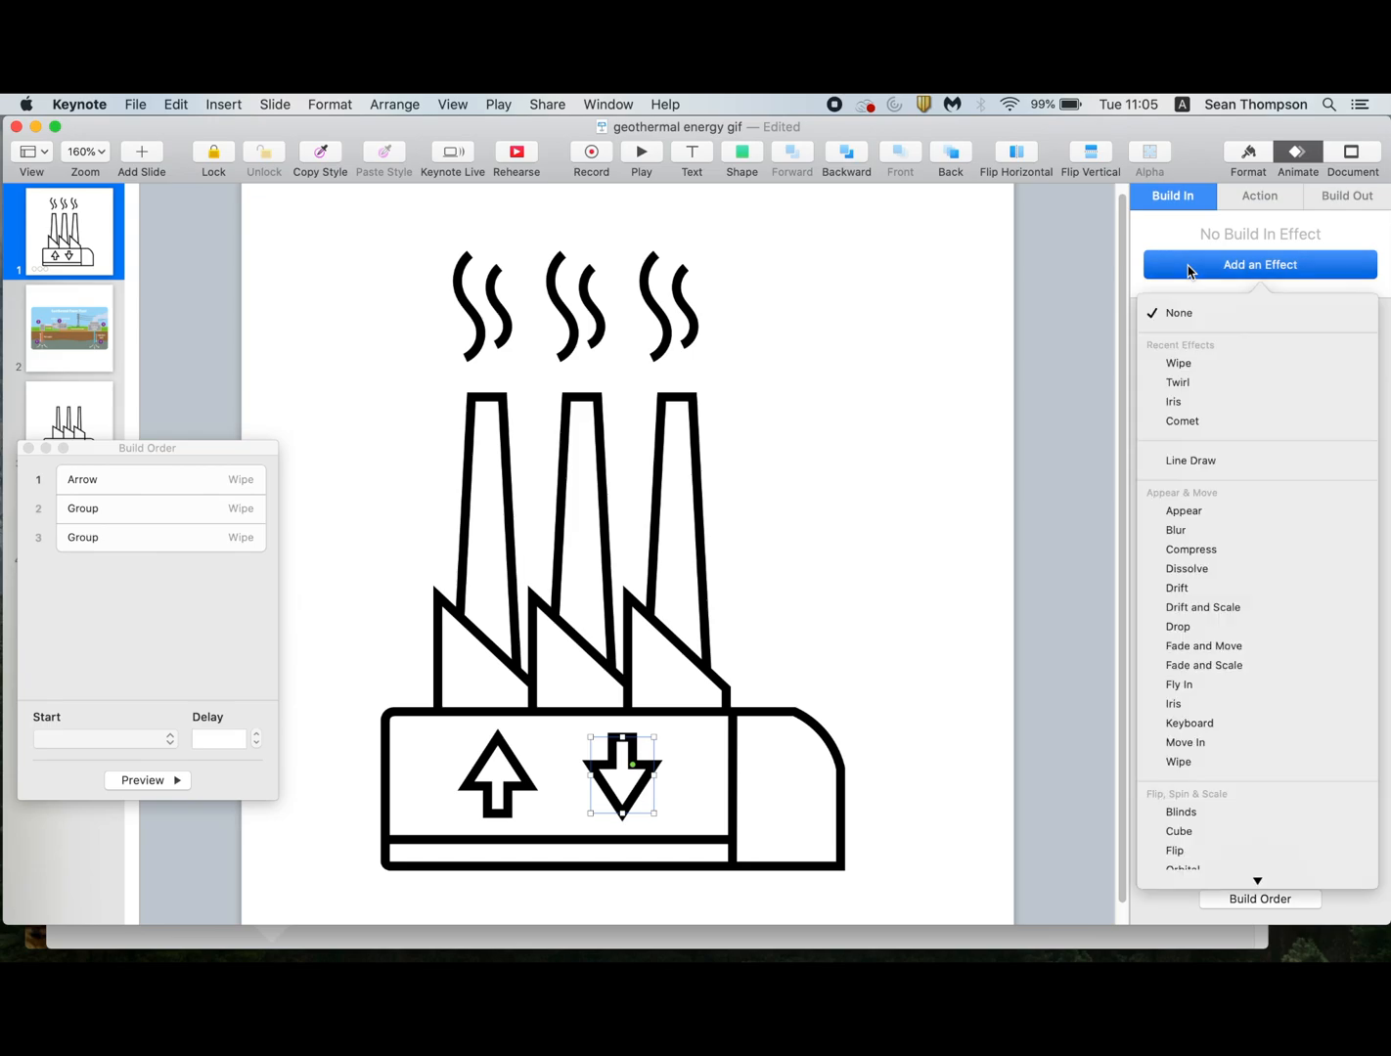
pyautogui.click(1184, 363)
pyautogui.click(1196, 384)
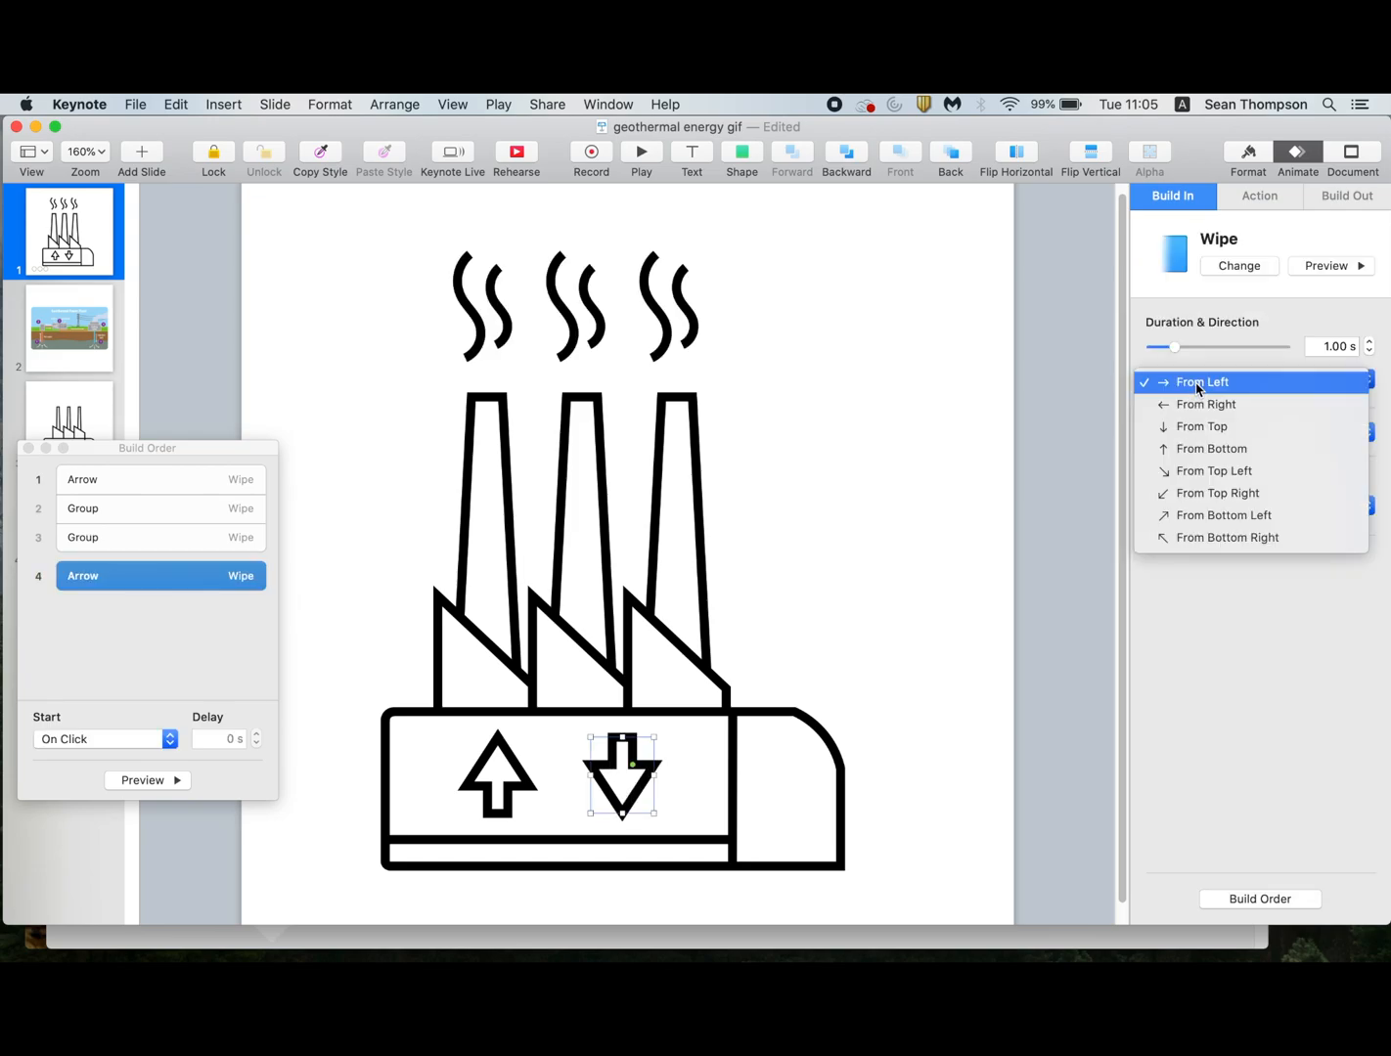
pyautogui.click(1202, 426)
# Set the down arrow's build-in to start With Build 3 after a 0.80 s delay, and preview the builds.
pyautogui.click(161, 779)
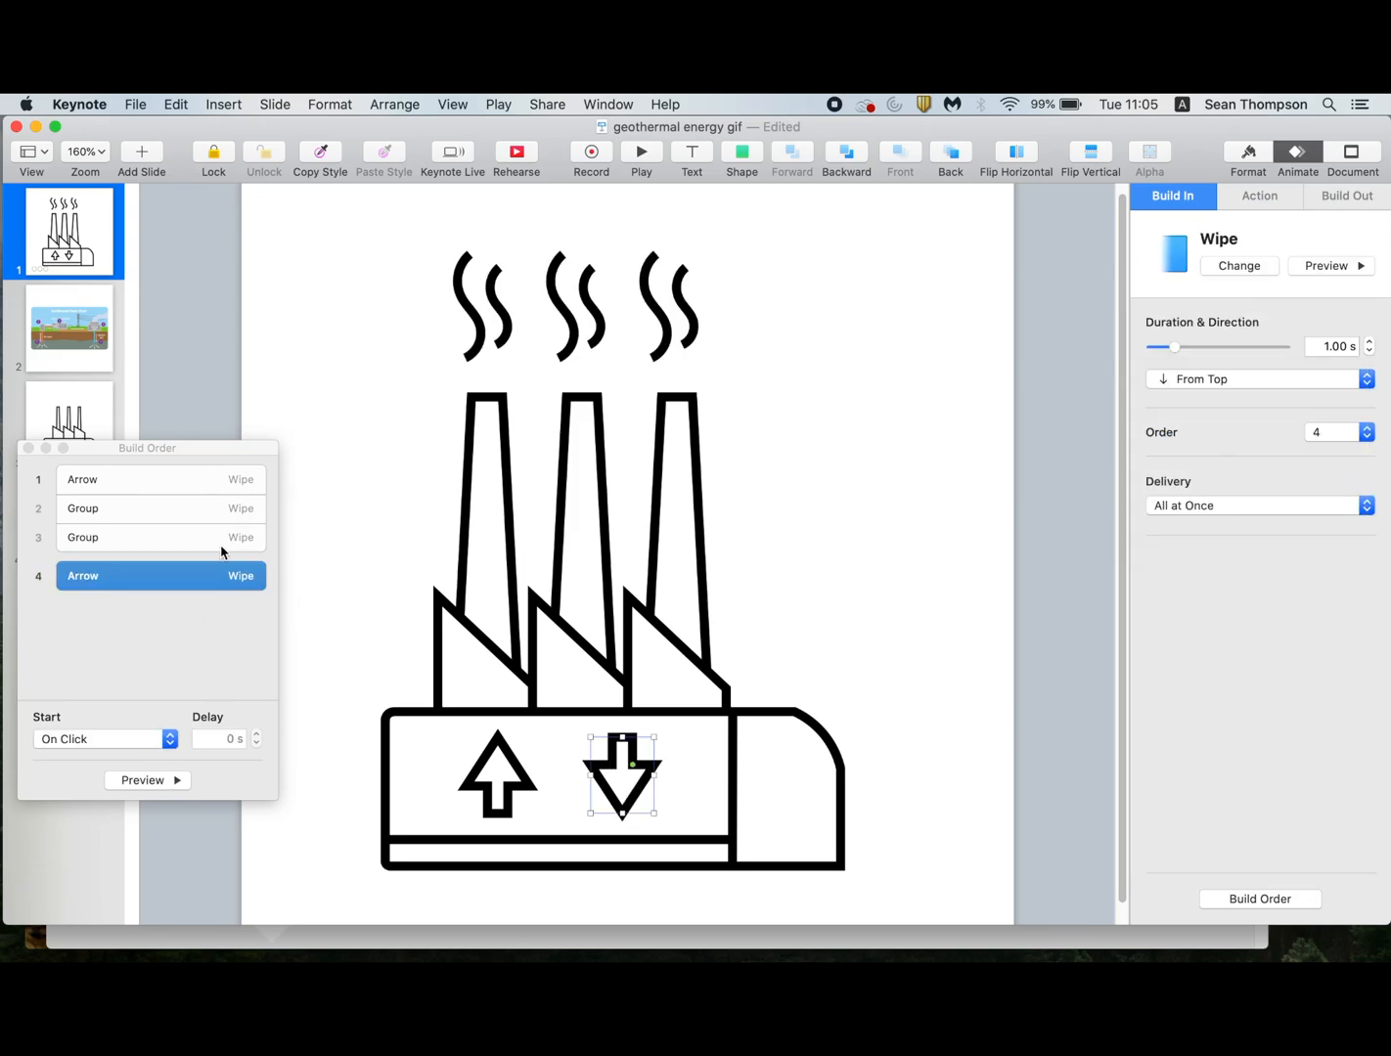
pyautogui.click(115, 750)
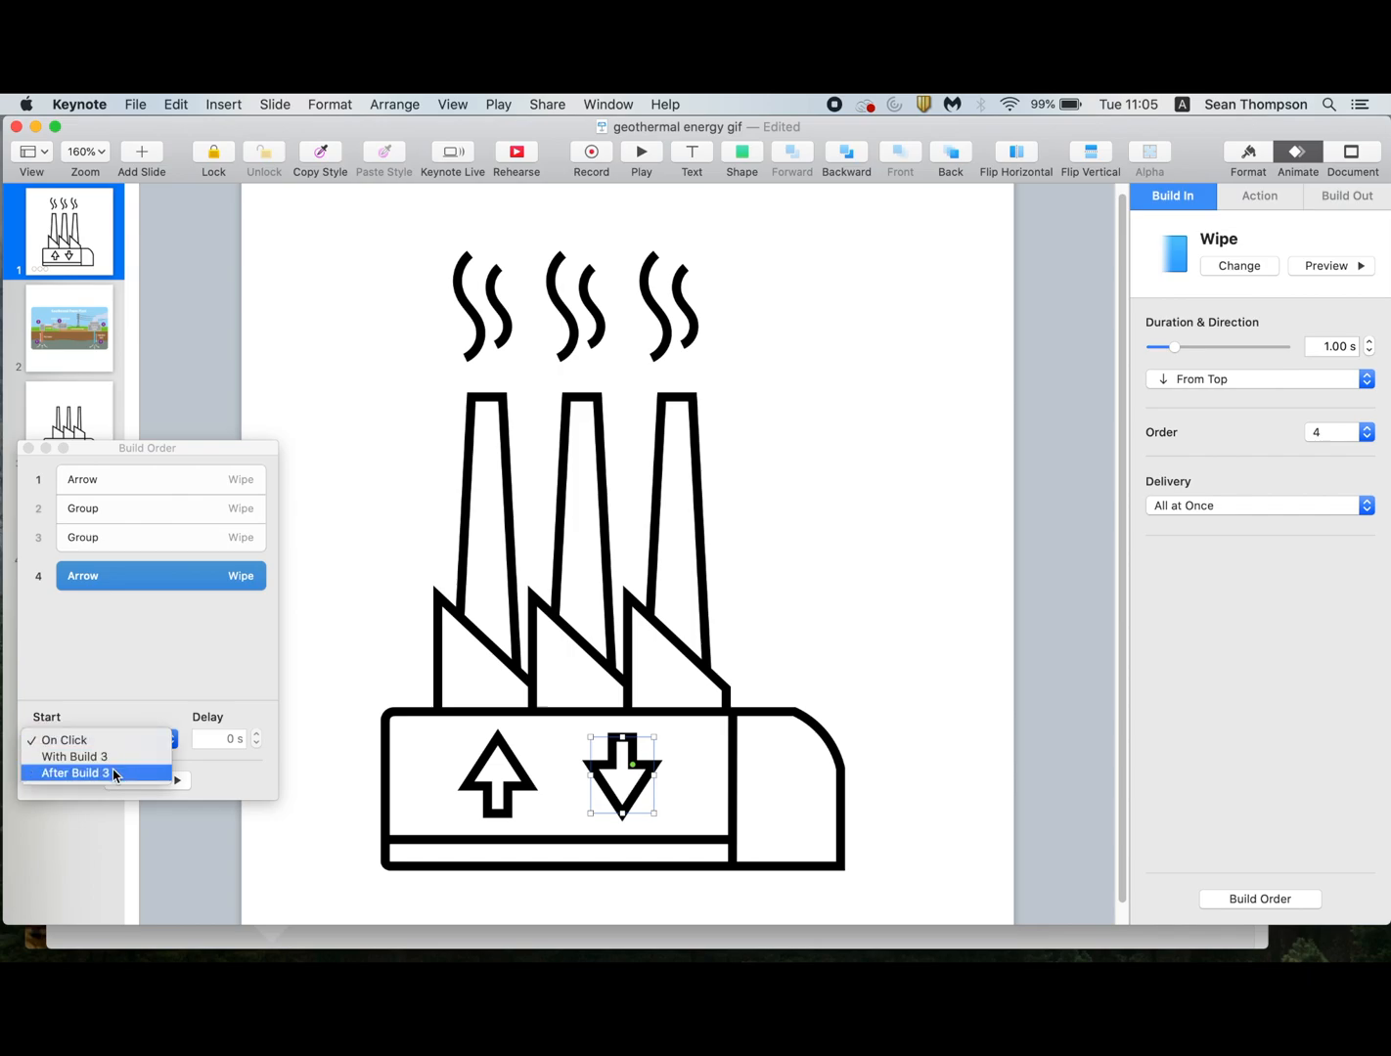
pyautogui.click(225, 722)
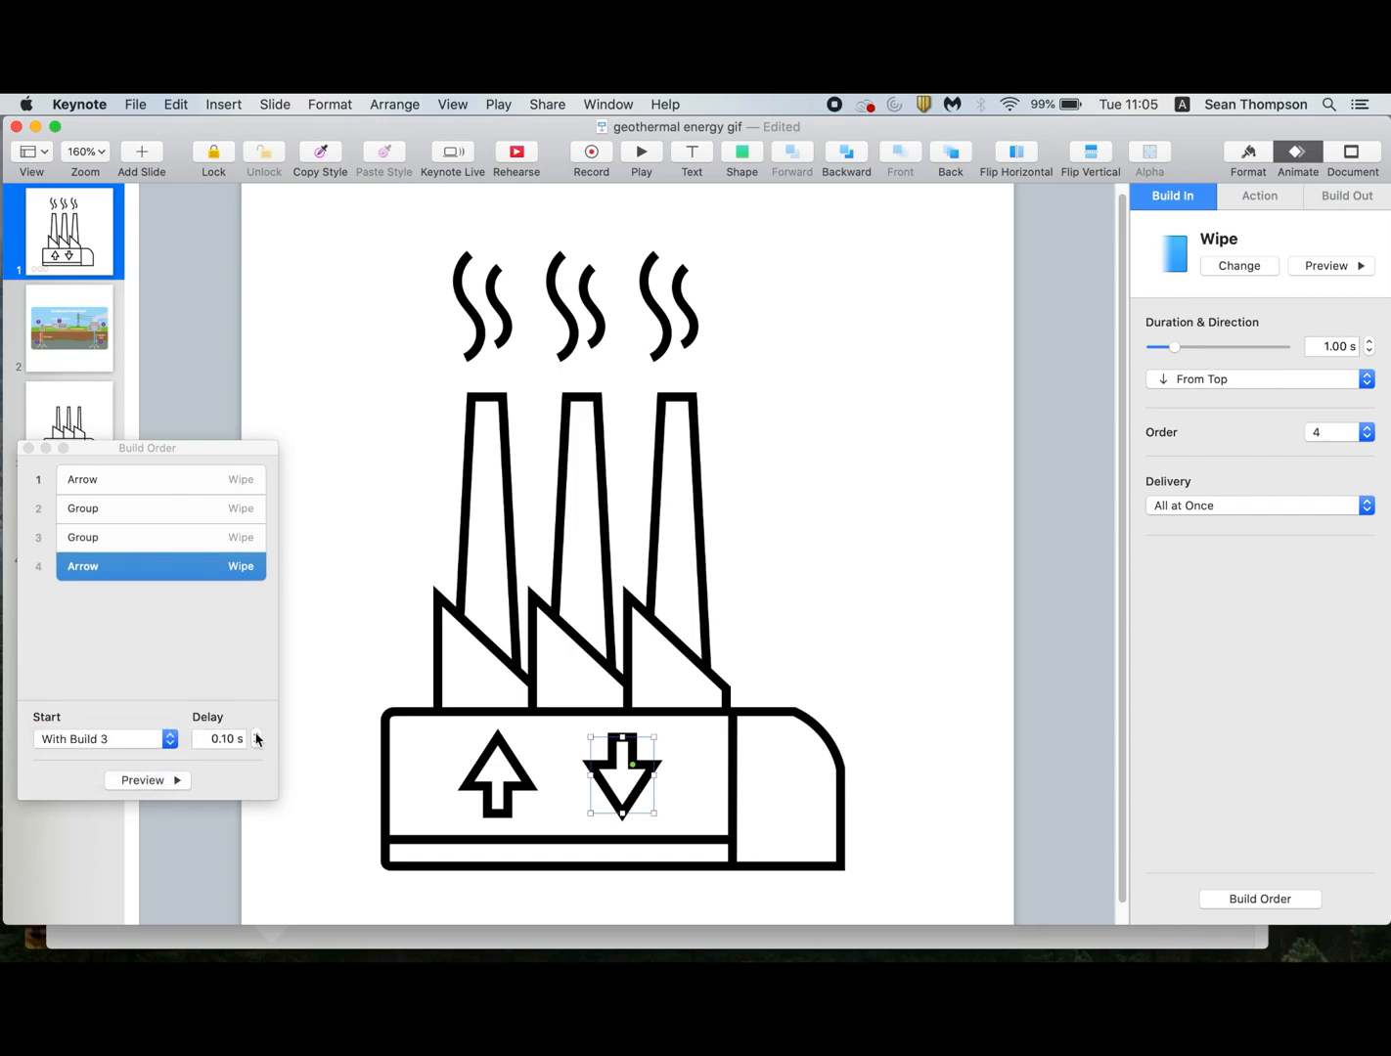
pyautogui.click(175, 781)
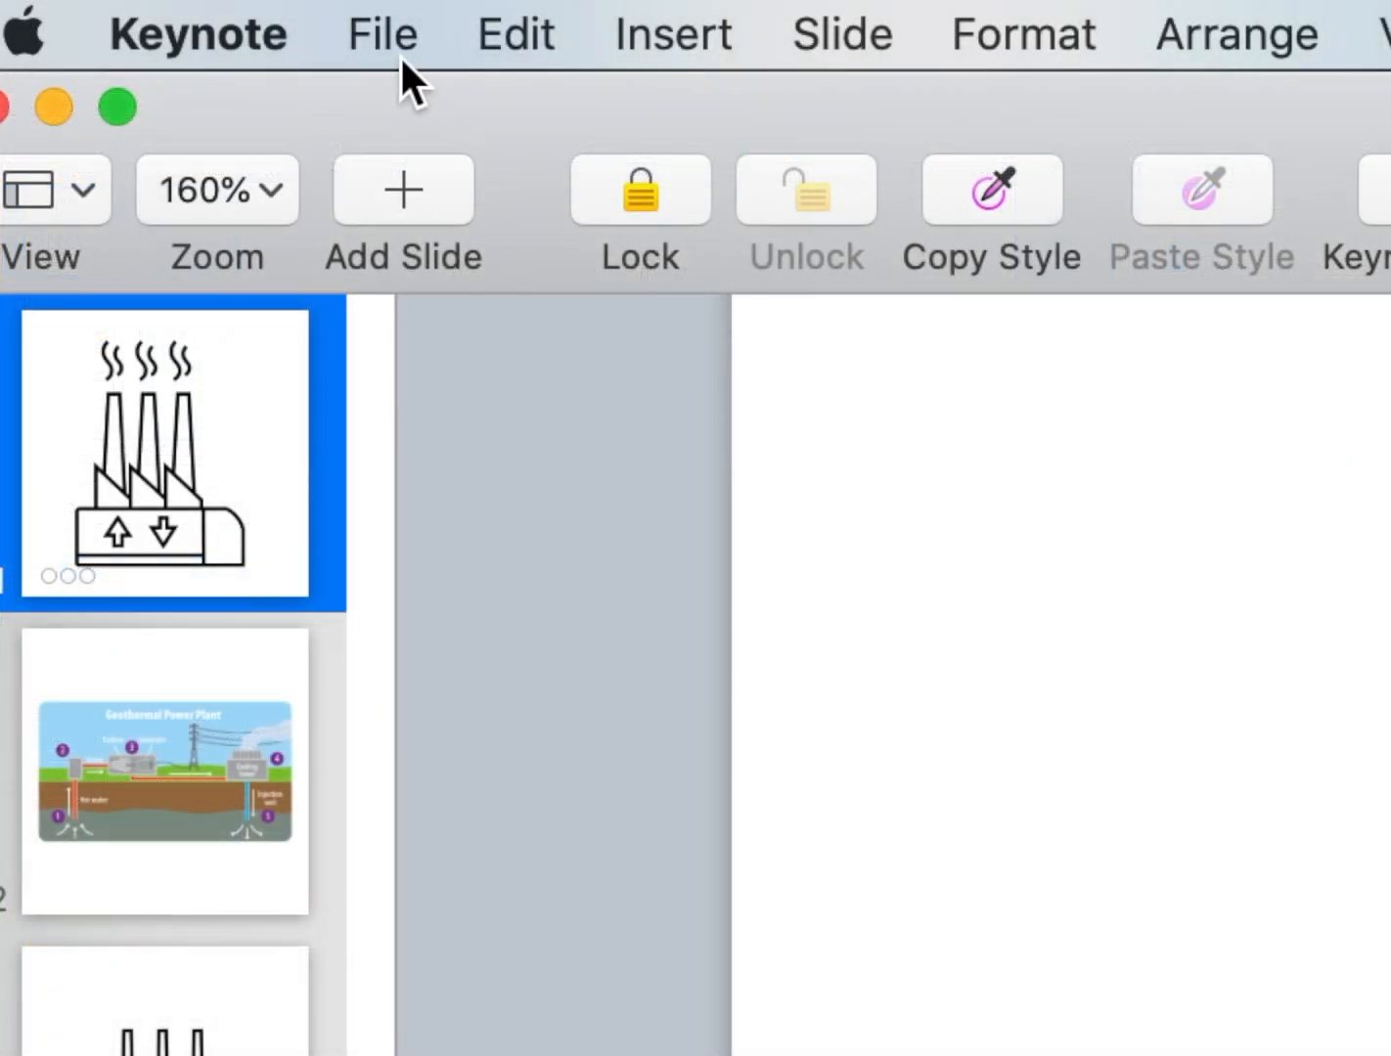
# Export slide 1 as an animated GIF at Medium resolution and 24 fps, saved to the Desktop as "geothermal energy gif".
pyautogui.click(392, 45)
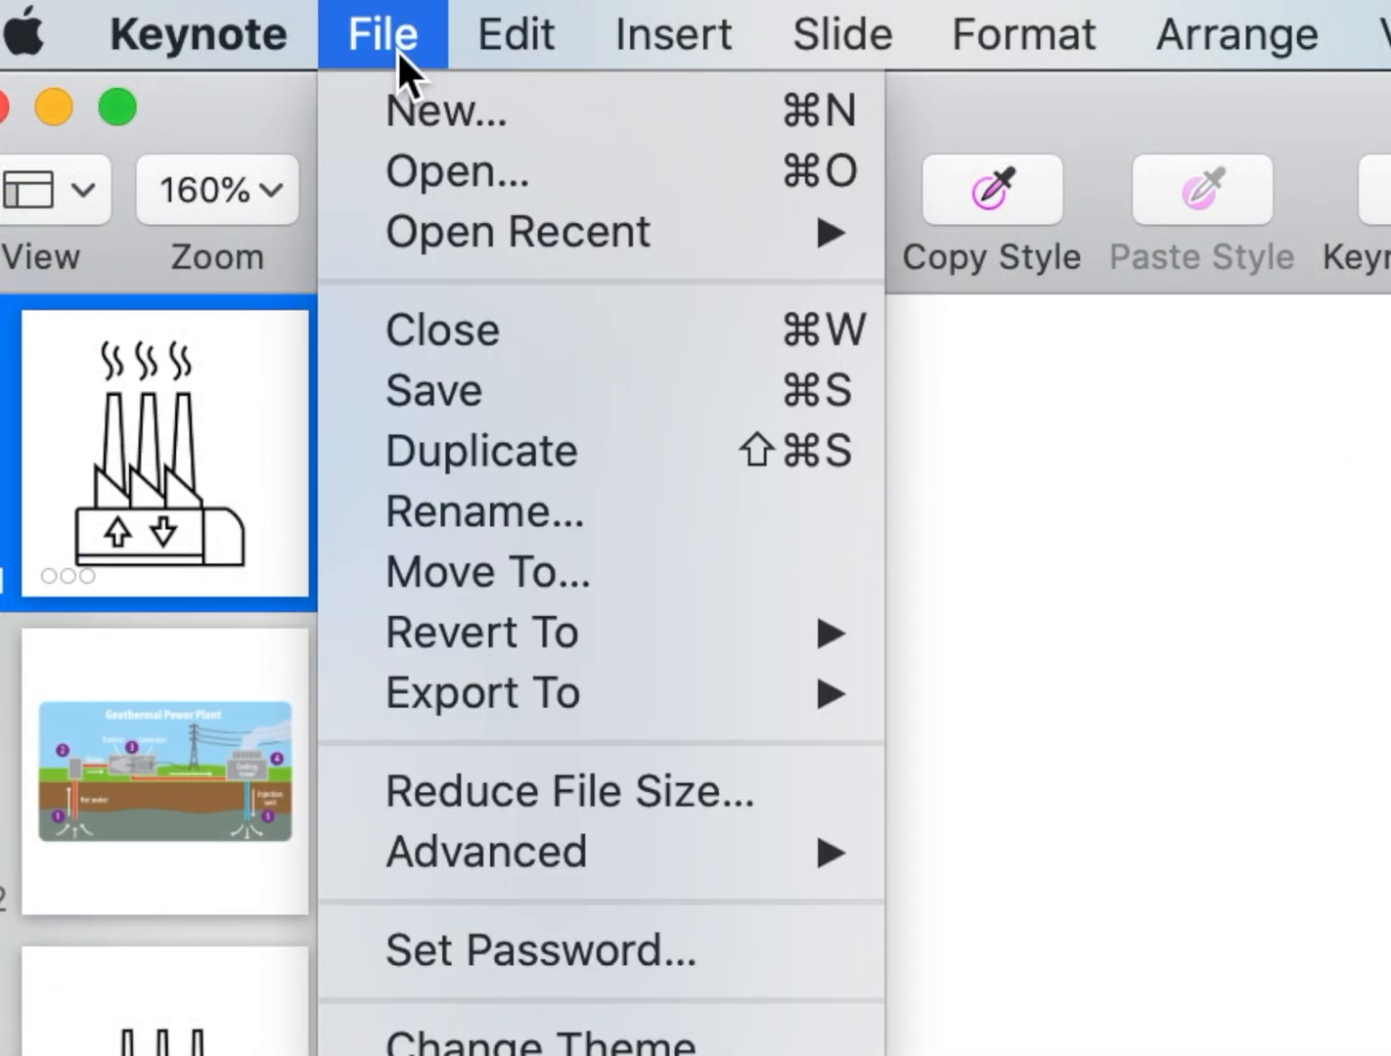
pyautogui.moveTo(532, 689)
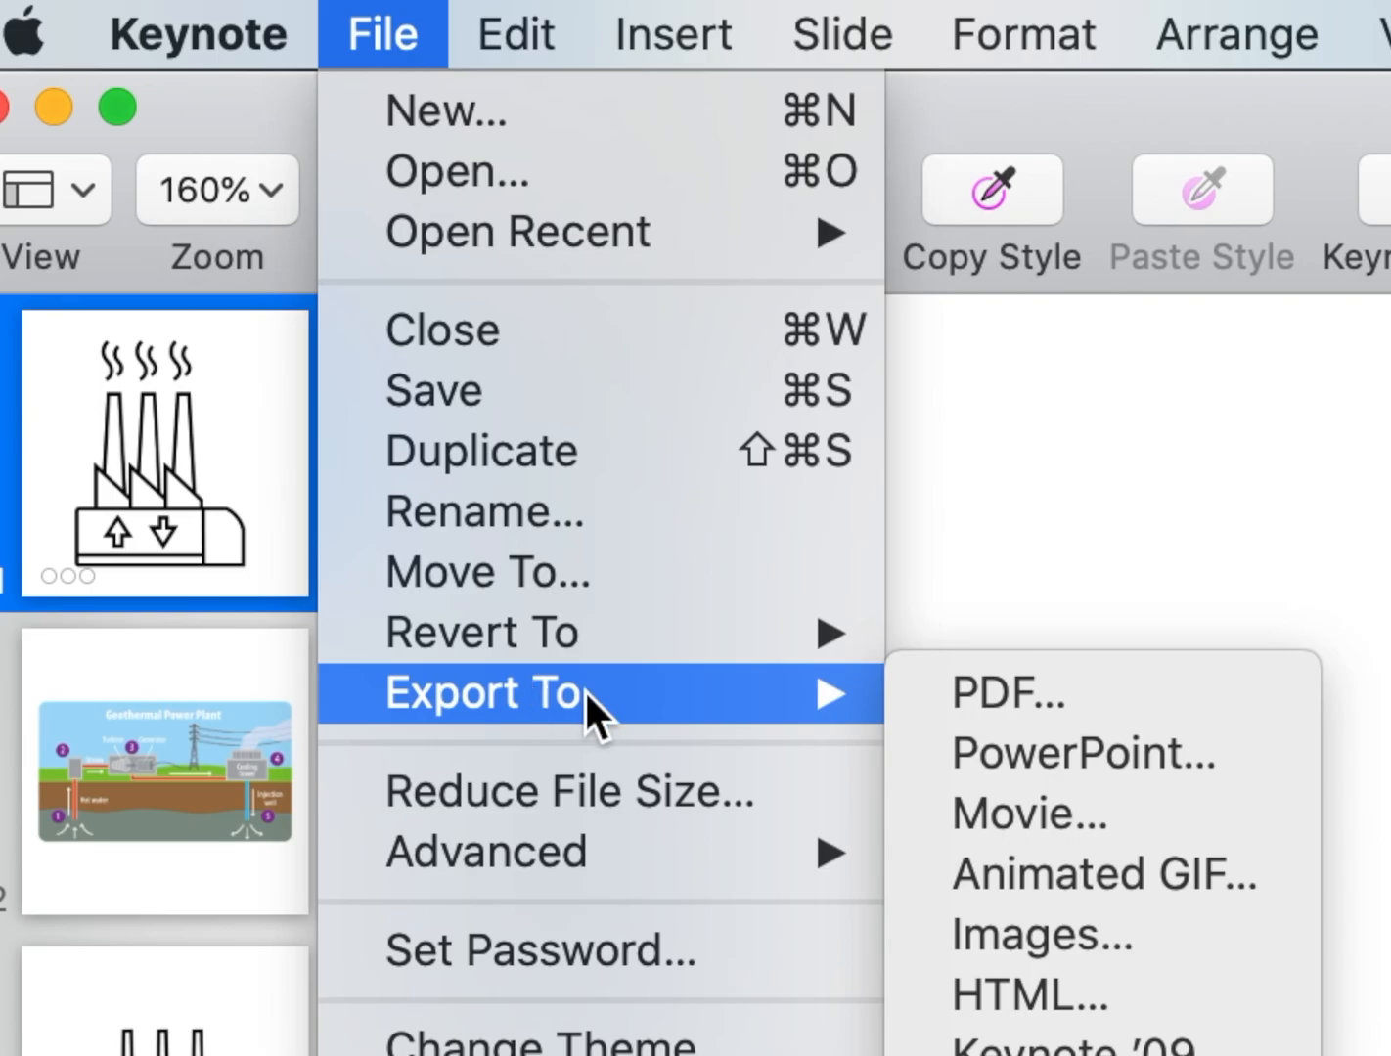
pyautogui.click(1113, 870)
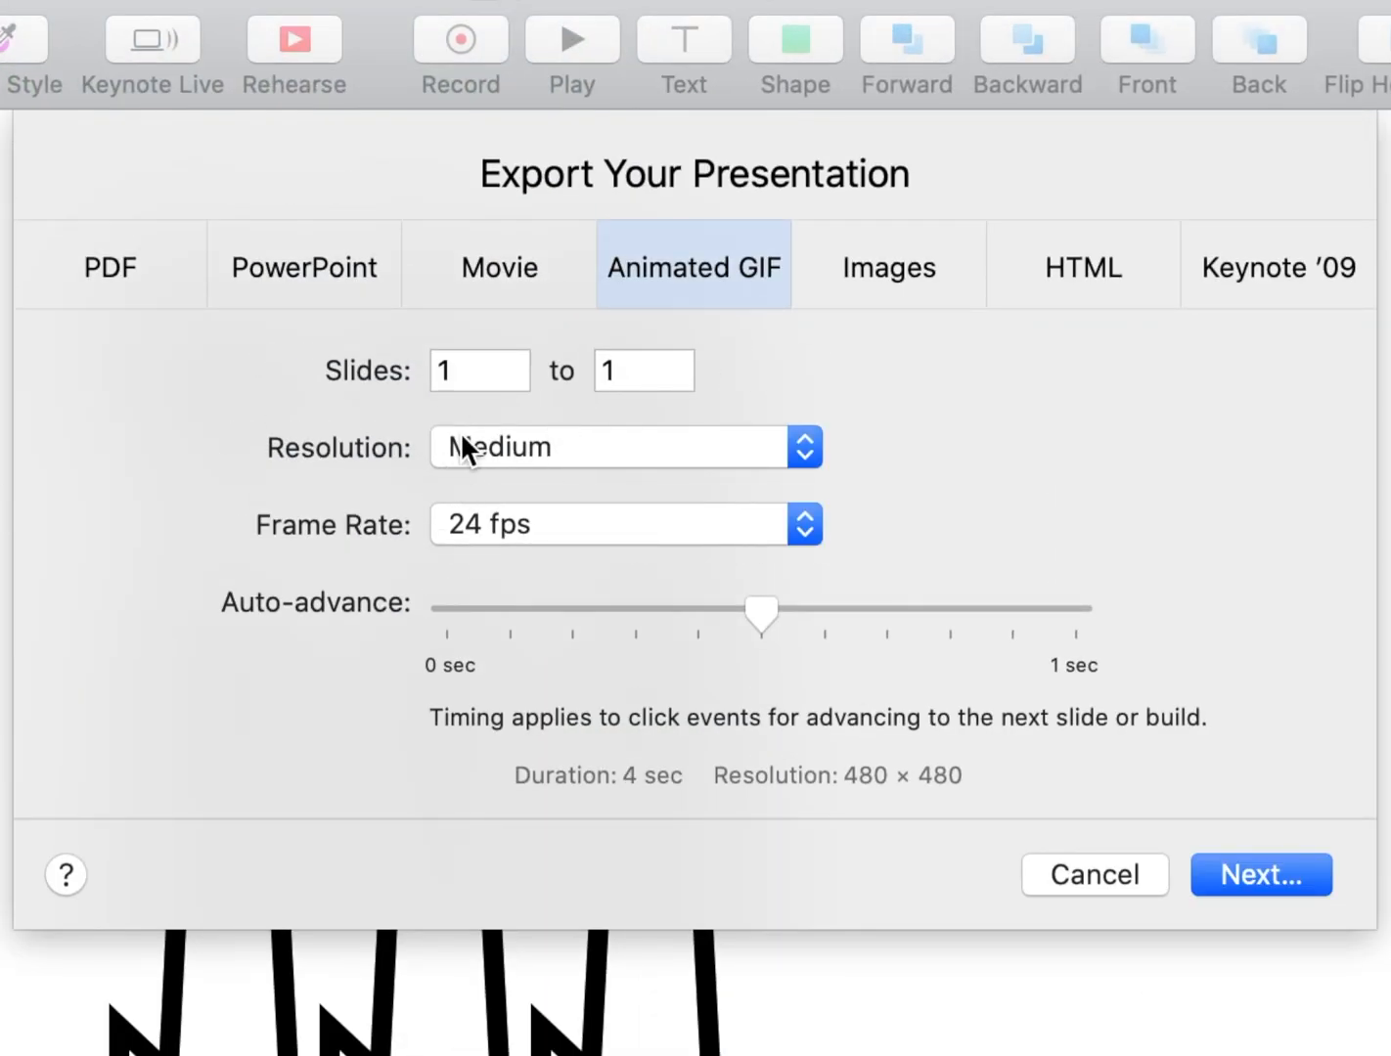
pyautogui.click(1281, 881)
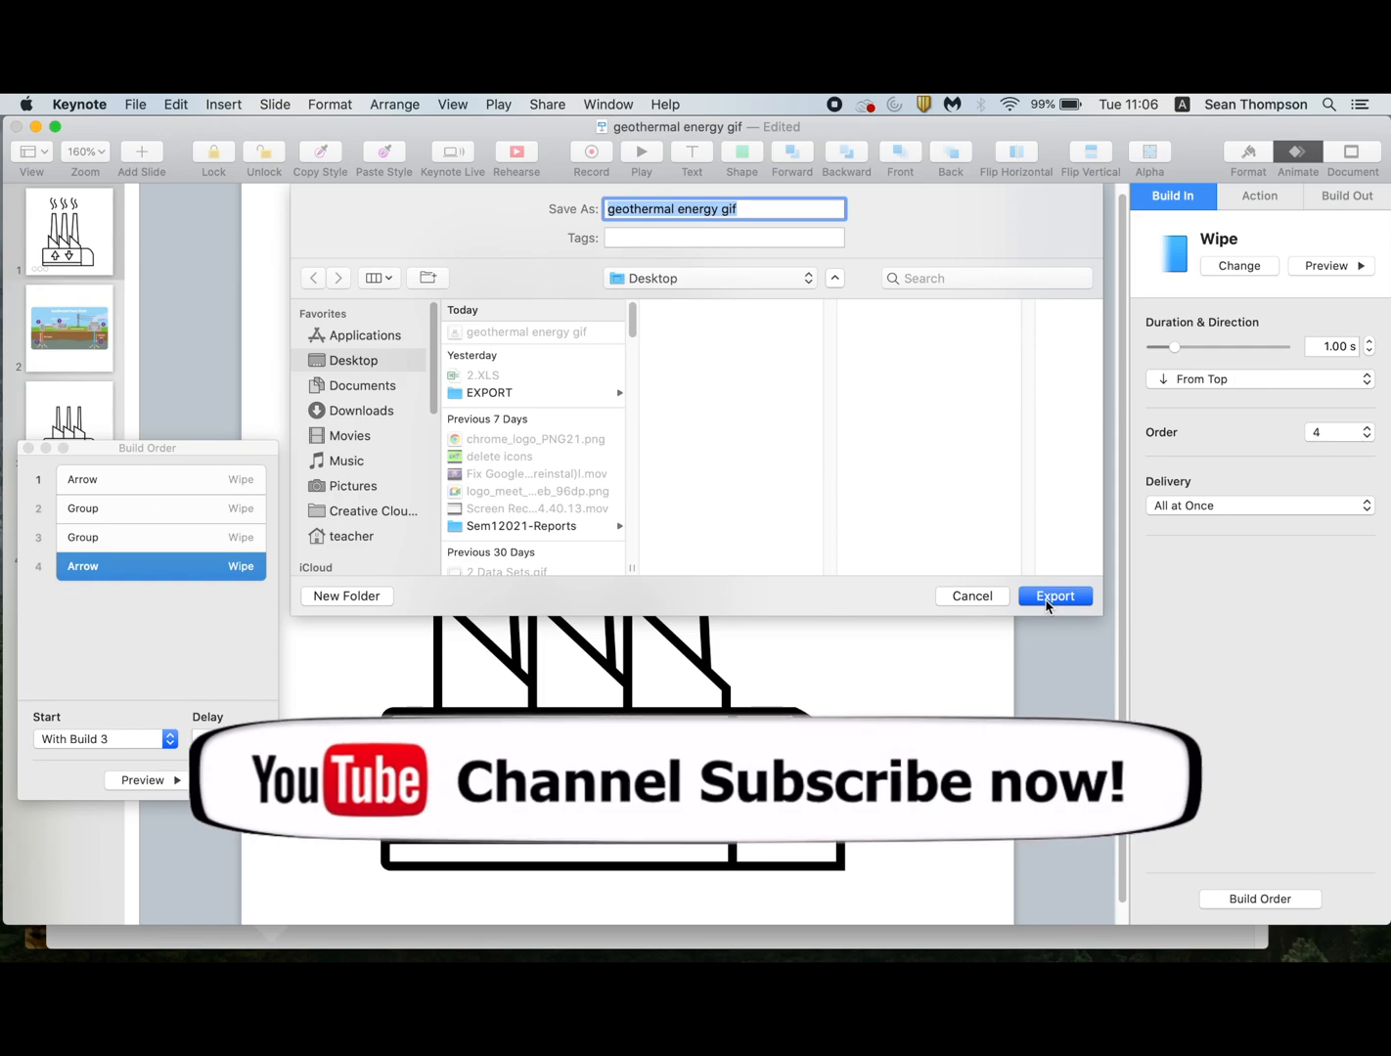
pyautogui.click(1052, 598)
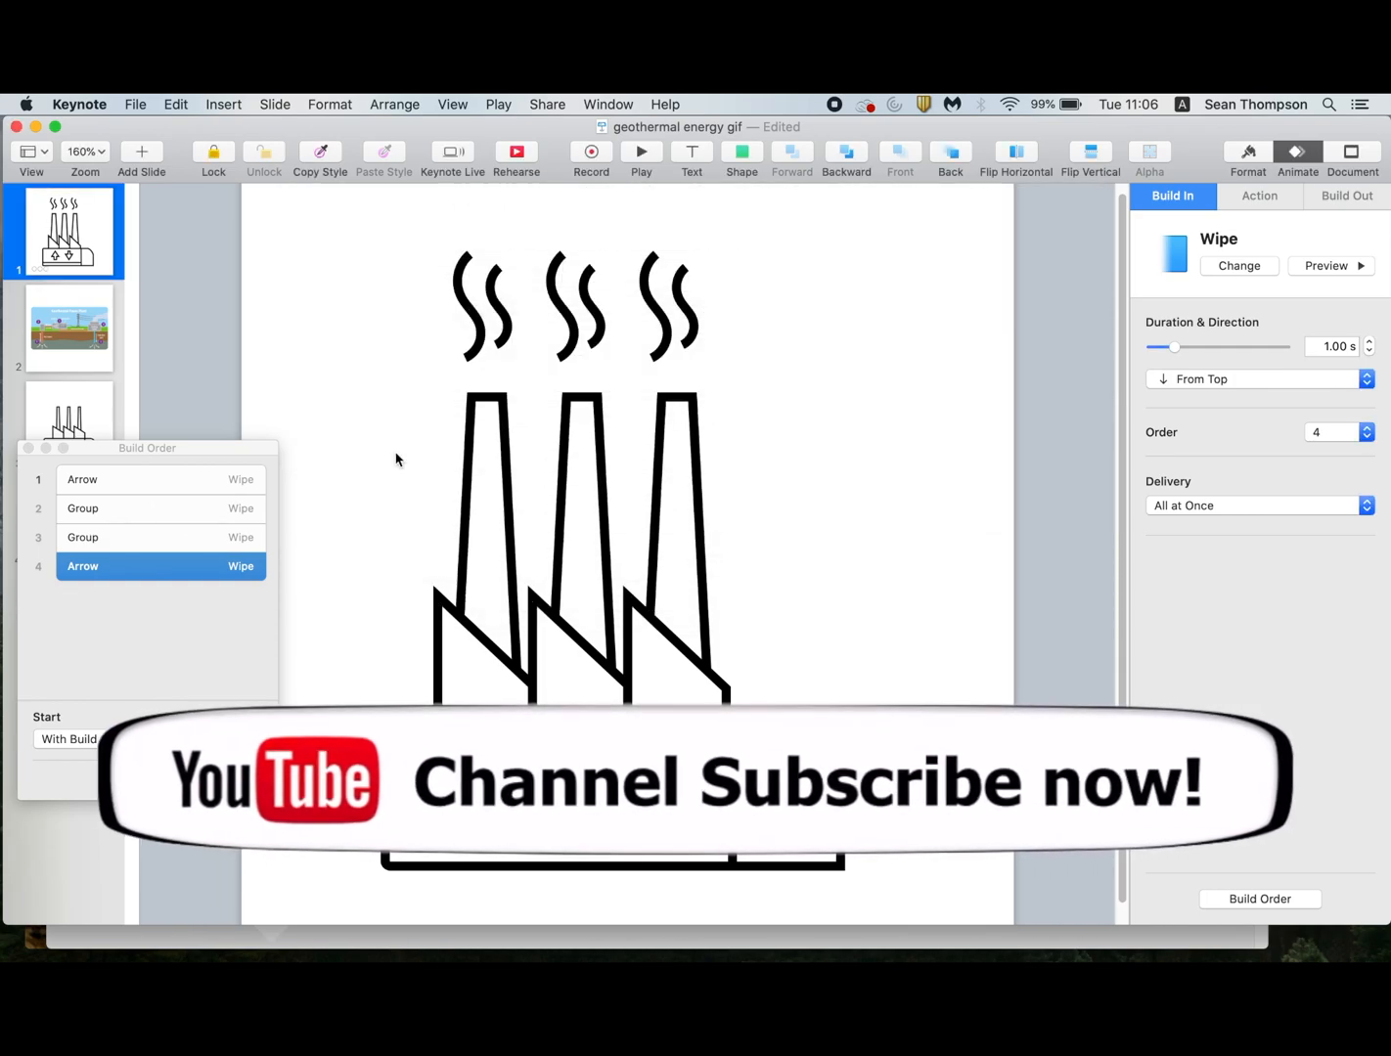
# Switch to Finder and preview the exported "geothermal energy gif" image on the Desktop.
pyautogui.press('super+Tab')
pyautogui.press('super+Tab')
pyautogui.press('super+Tab')
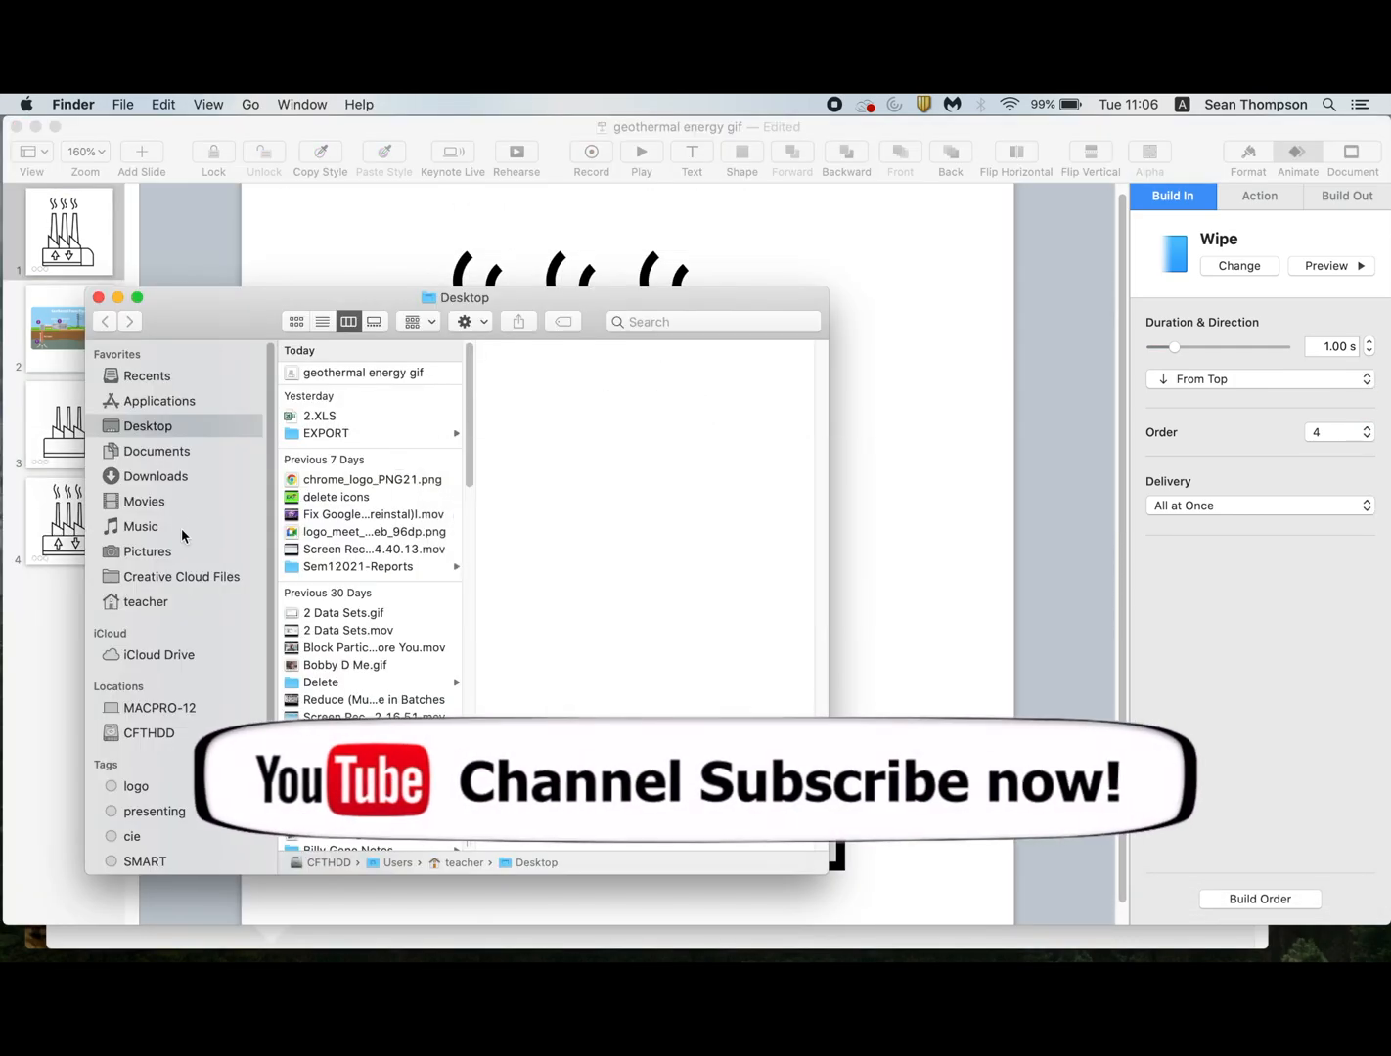
pyautogui.click(315, 373)
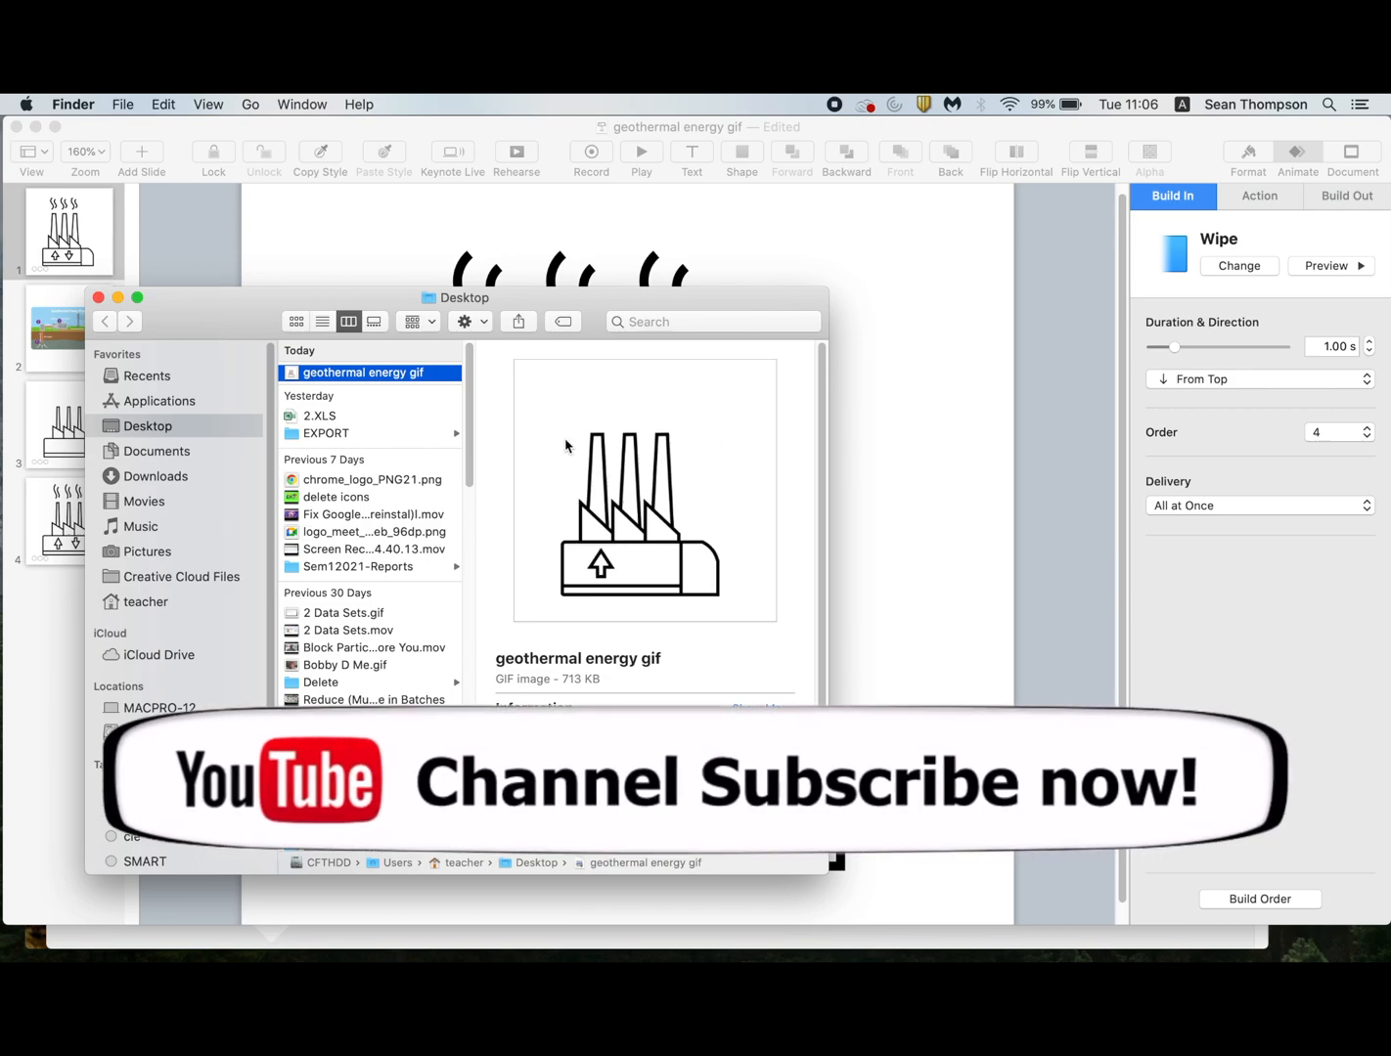